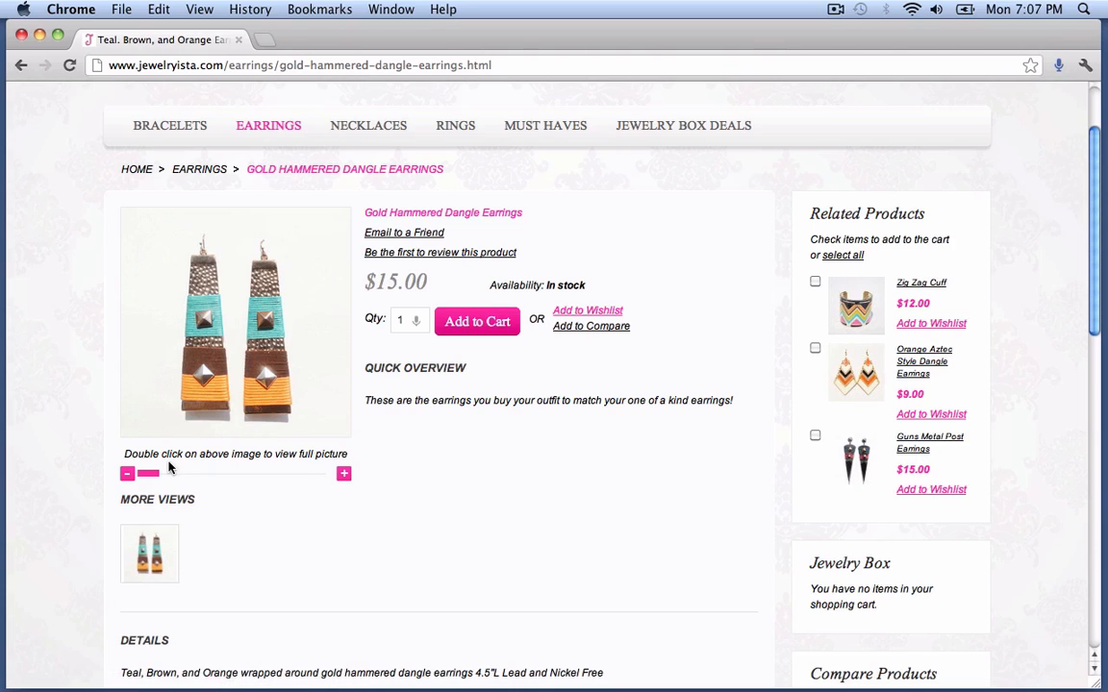
- Select the earrings page path in the address bar so it can be replaced
scroll(441, 522, up, 3)
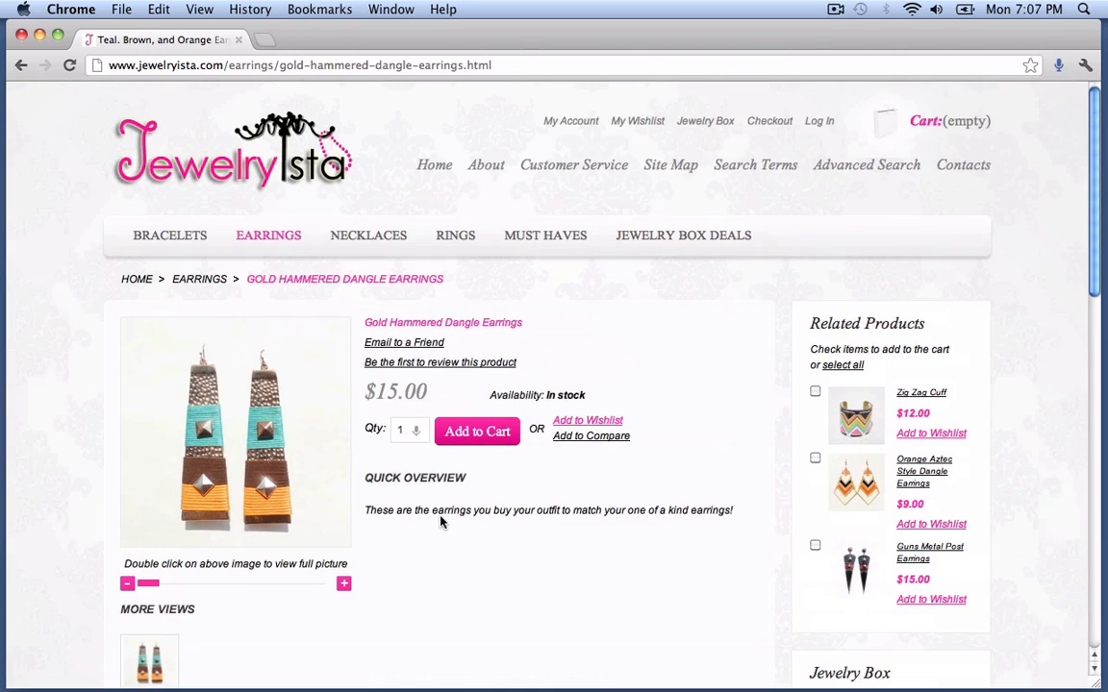
drag(231, 66, 512, 66)
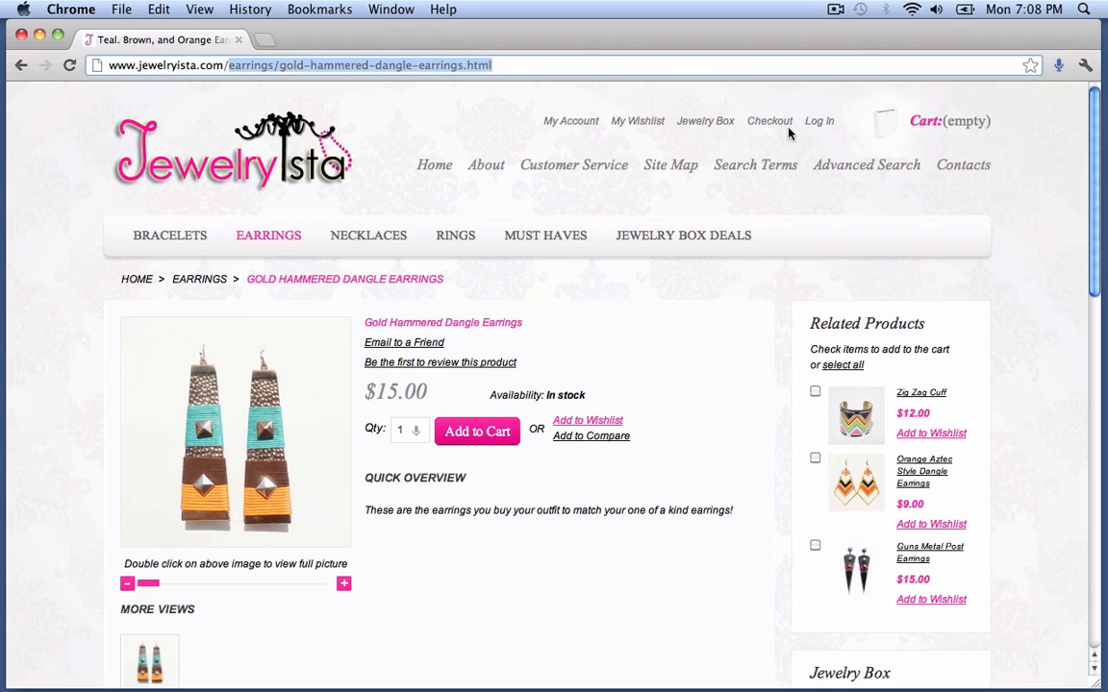
- Load the store's /admin address, log in, and dismiss the Incoming Message notice
text(admin)
key(Return)
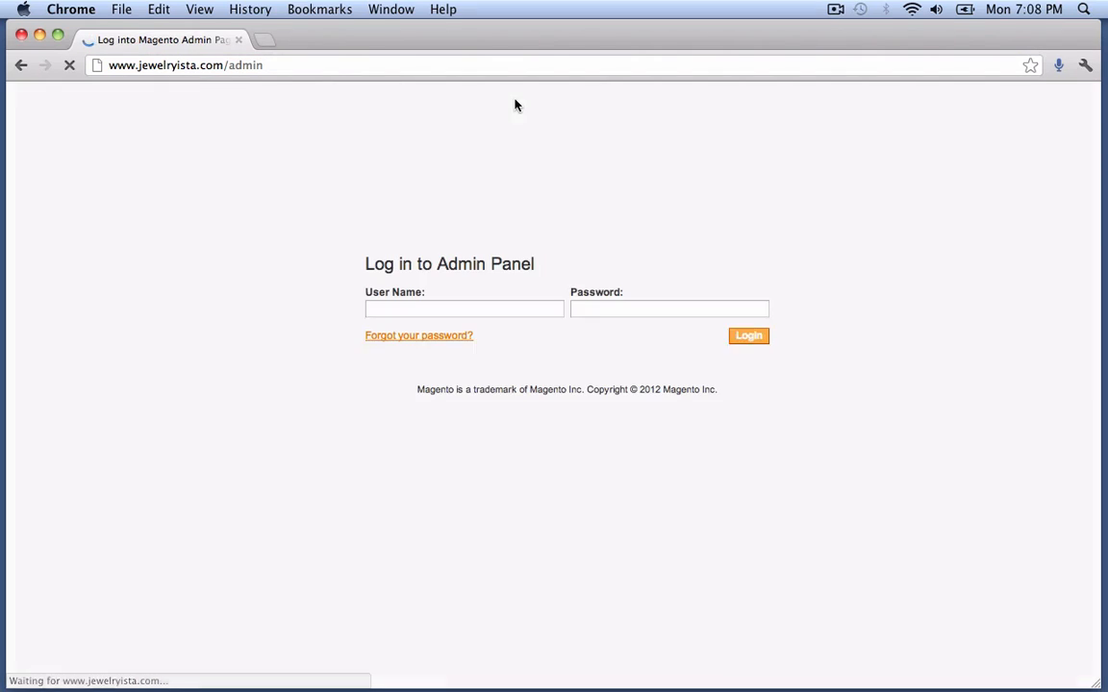
click(738, 335)
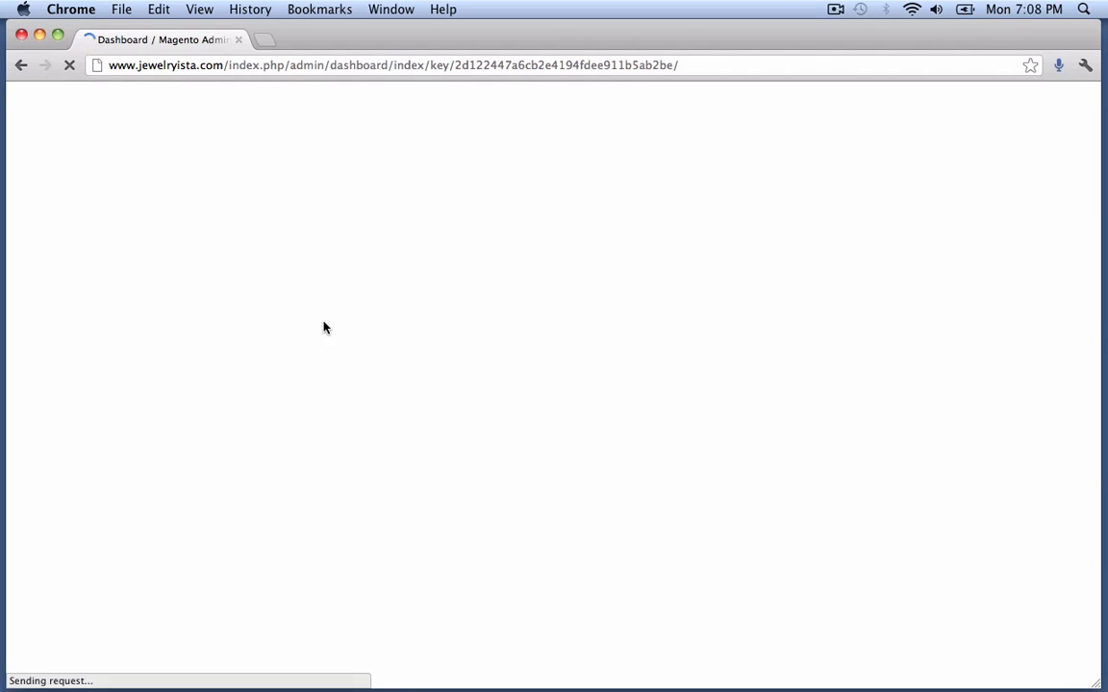
click(703, 332)
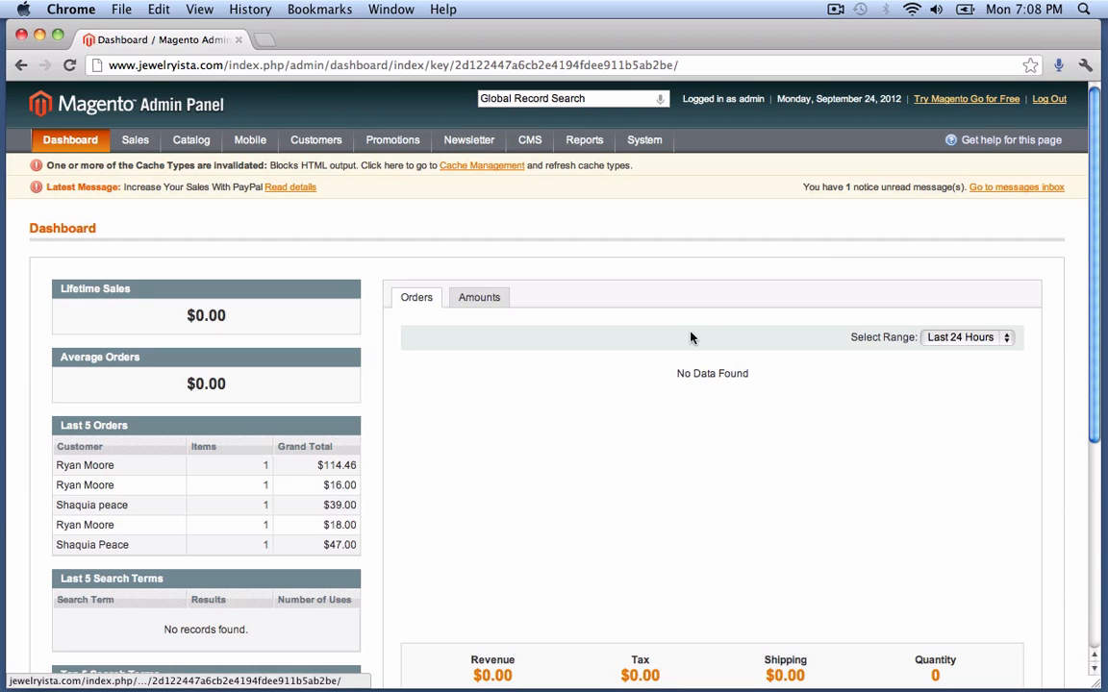
mouse_move(180, 143)
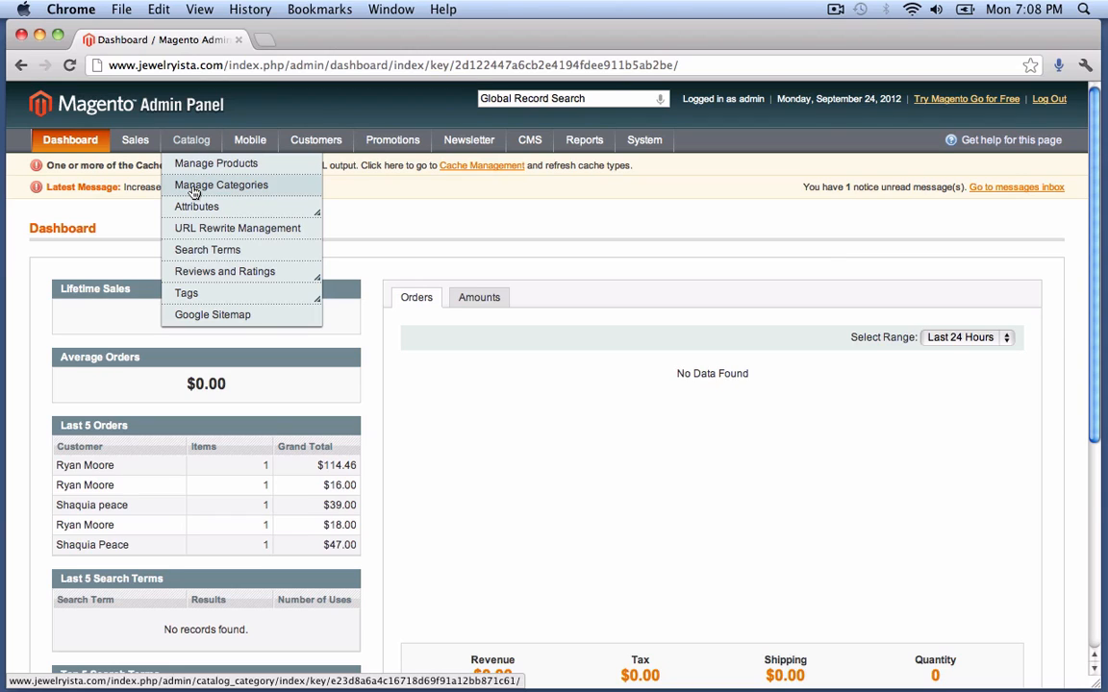
- Go from Catalog > Manage Categories to Catalog > Manage Products, listing 48 products
click(194, 189)
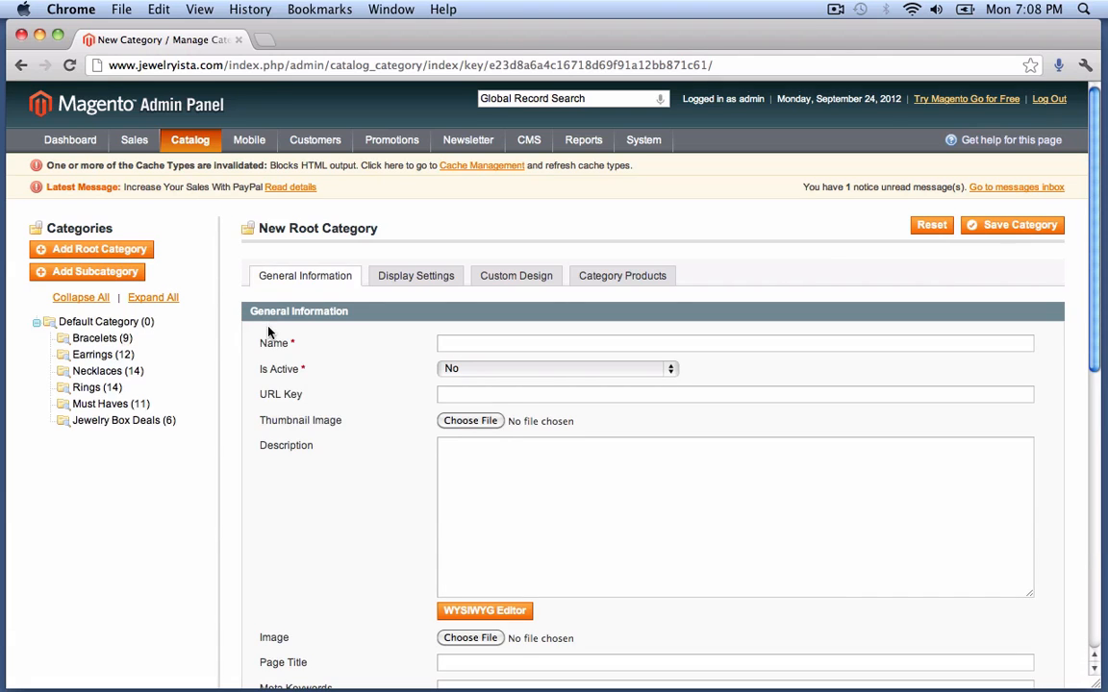
scroll(269, 332, down, 4)
scroll(268, 329, up, 4)
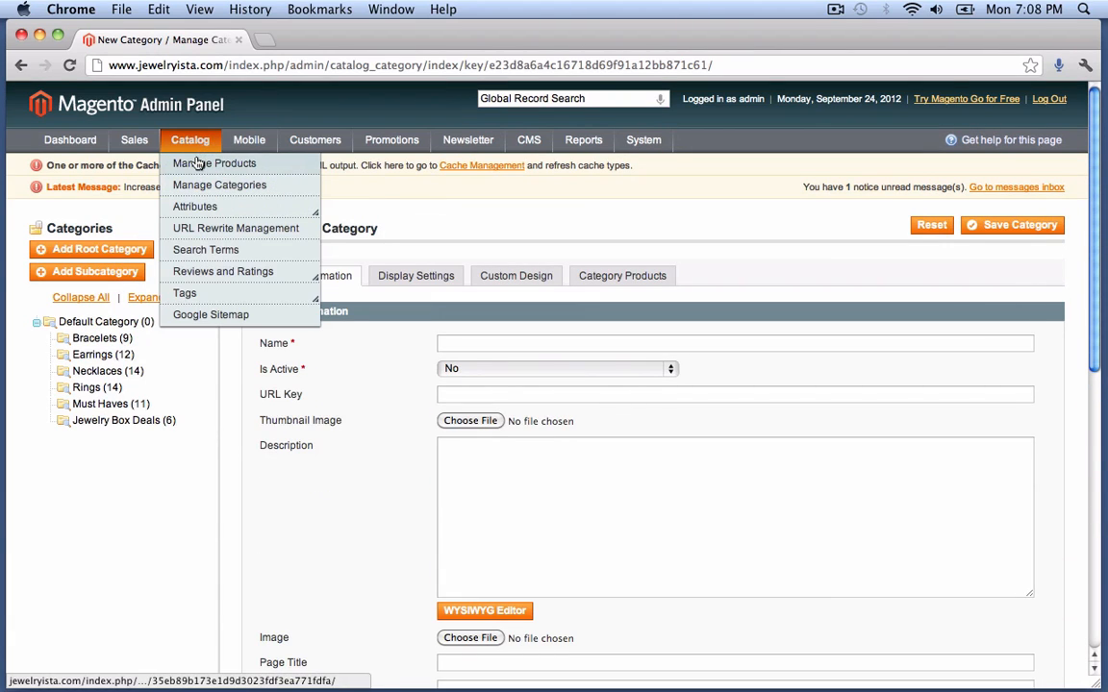
click(197, 163)
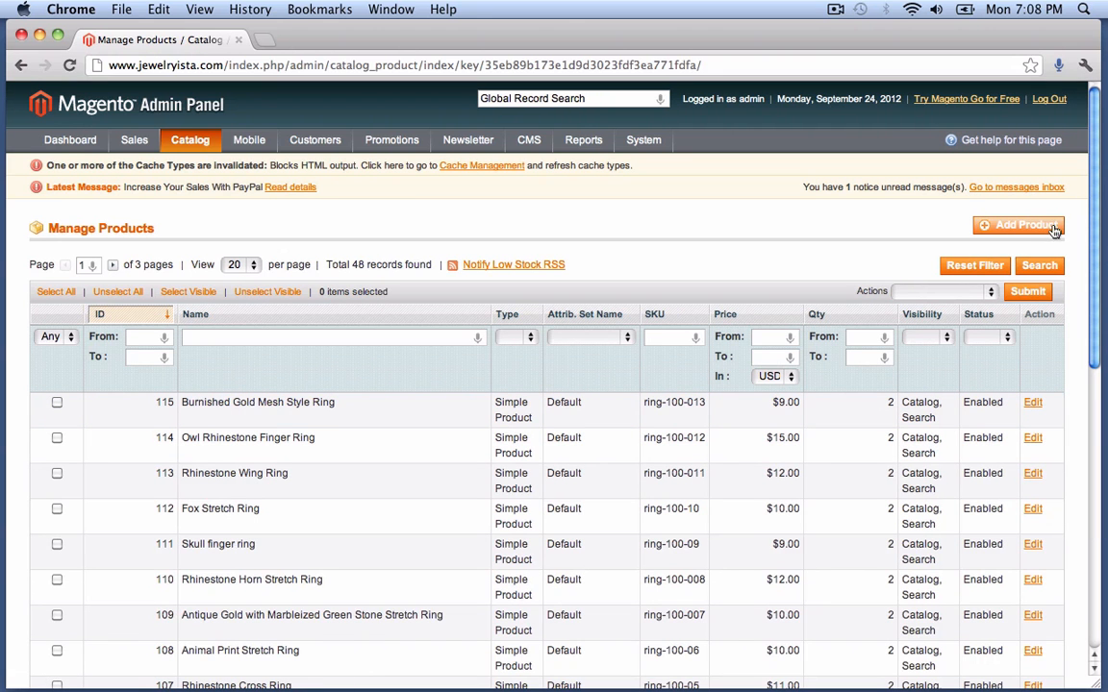
mouse_move(178, 145)
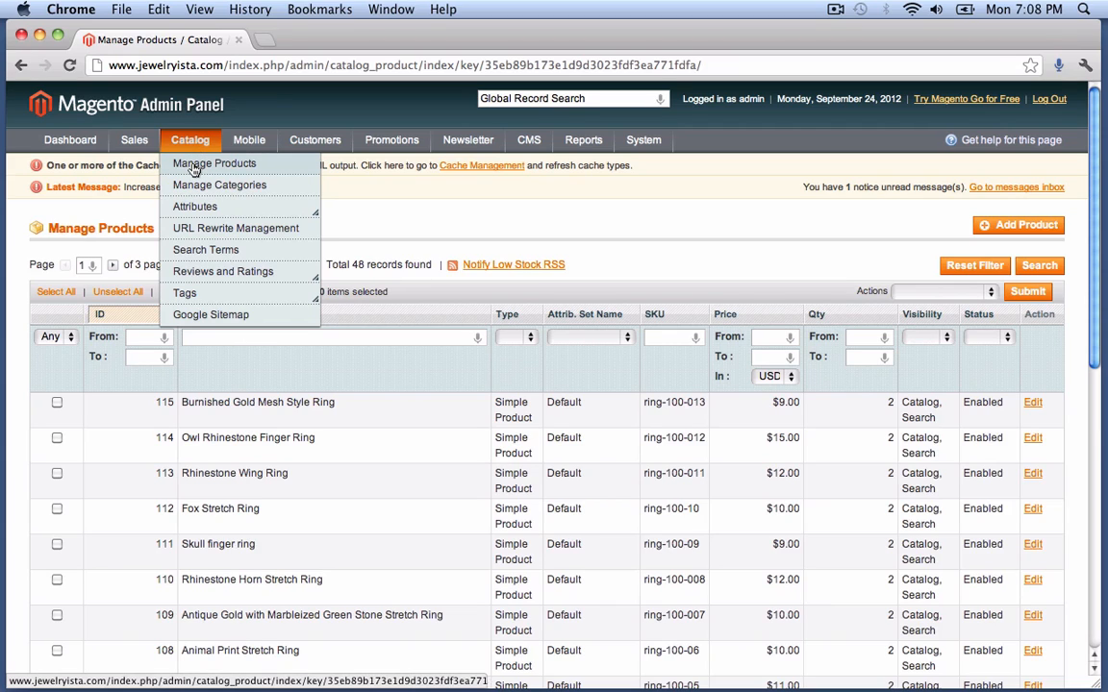
- Add a product with attribute set Default and type Simple Product, and continue
click(1005, 233)
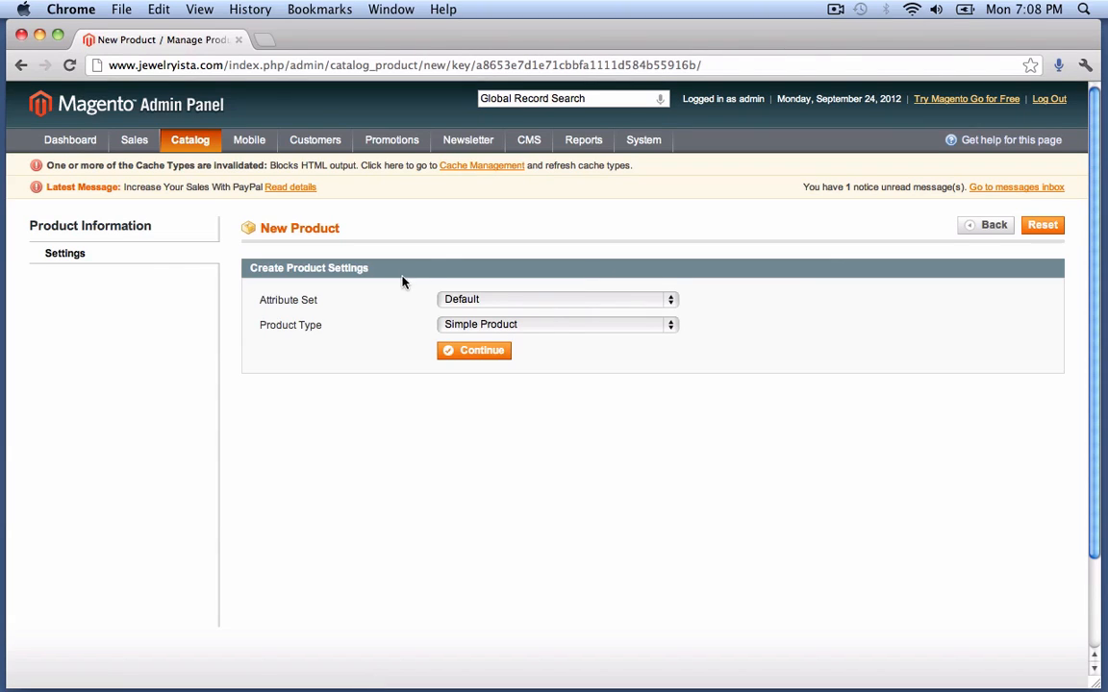
click(465, 301)
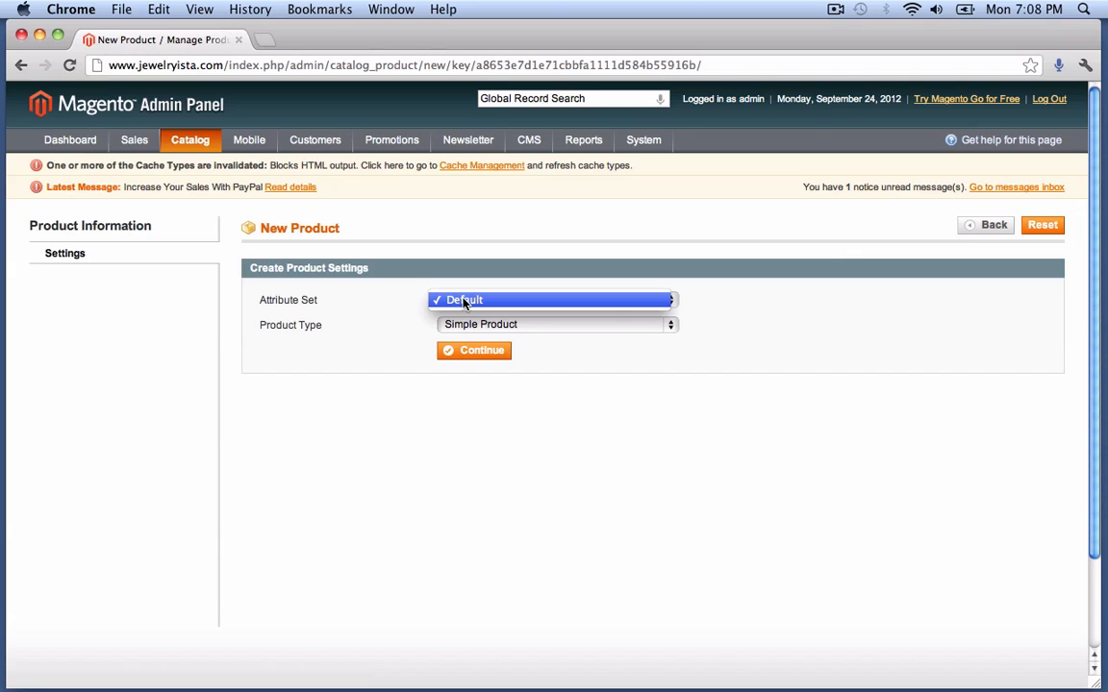
click(413, 300)
click(452, 325)
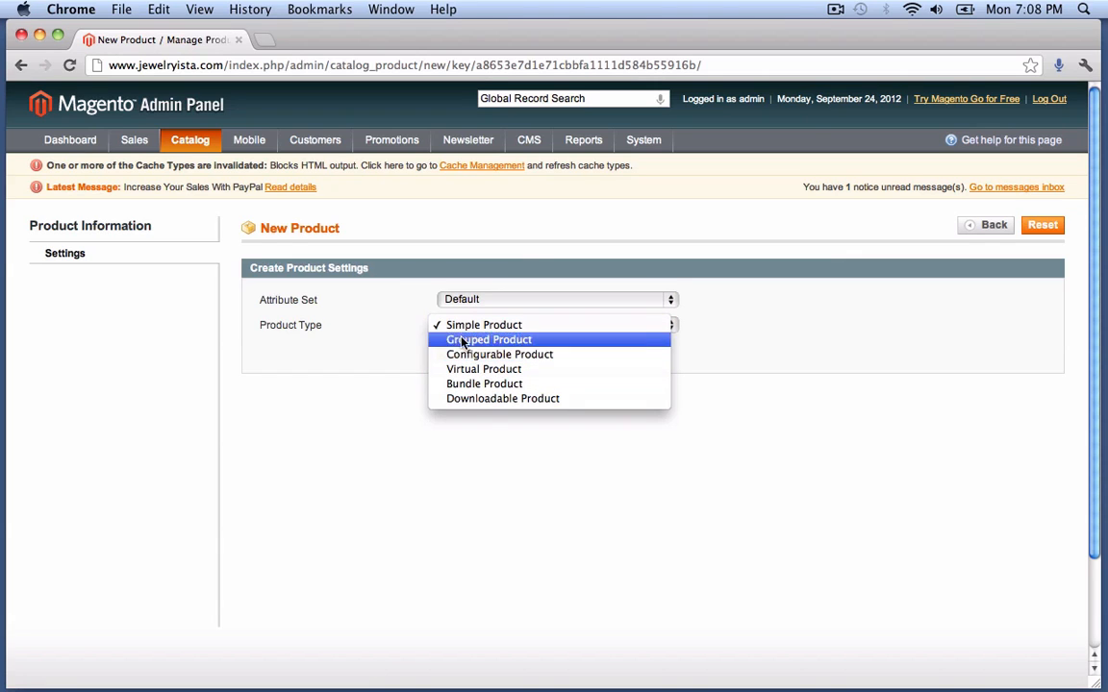
click(384, 309)
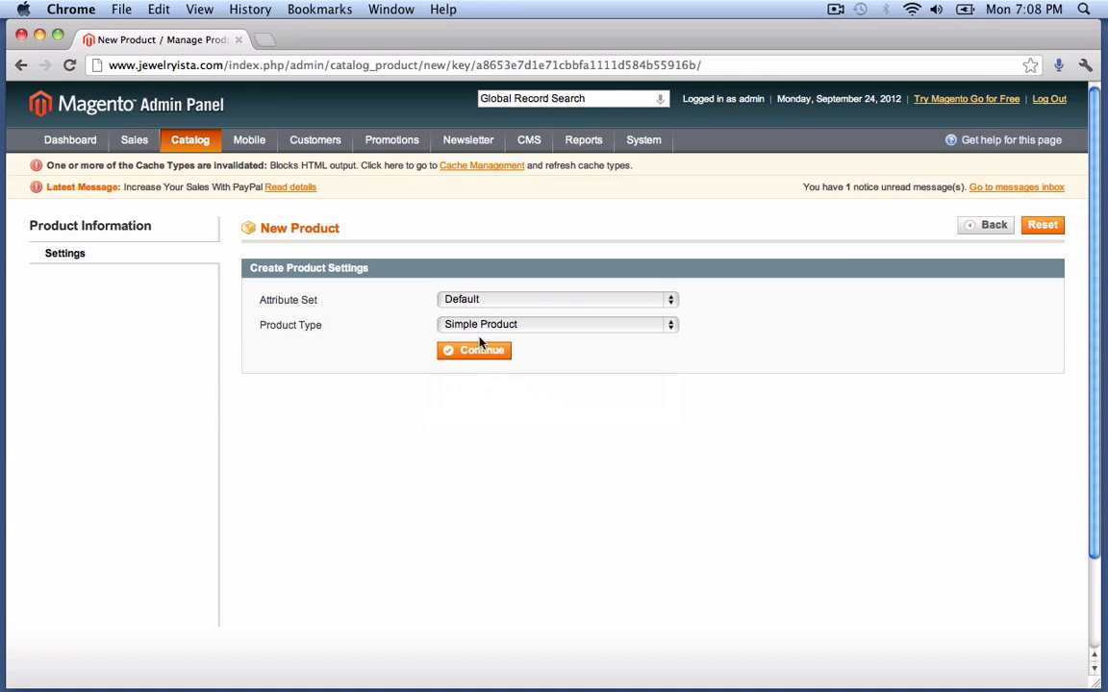
click(454, 358)
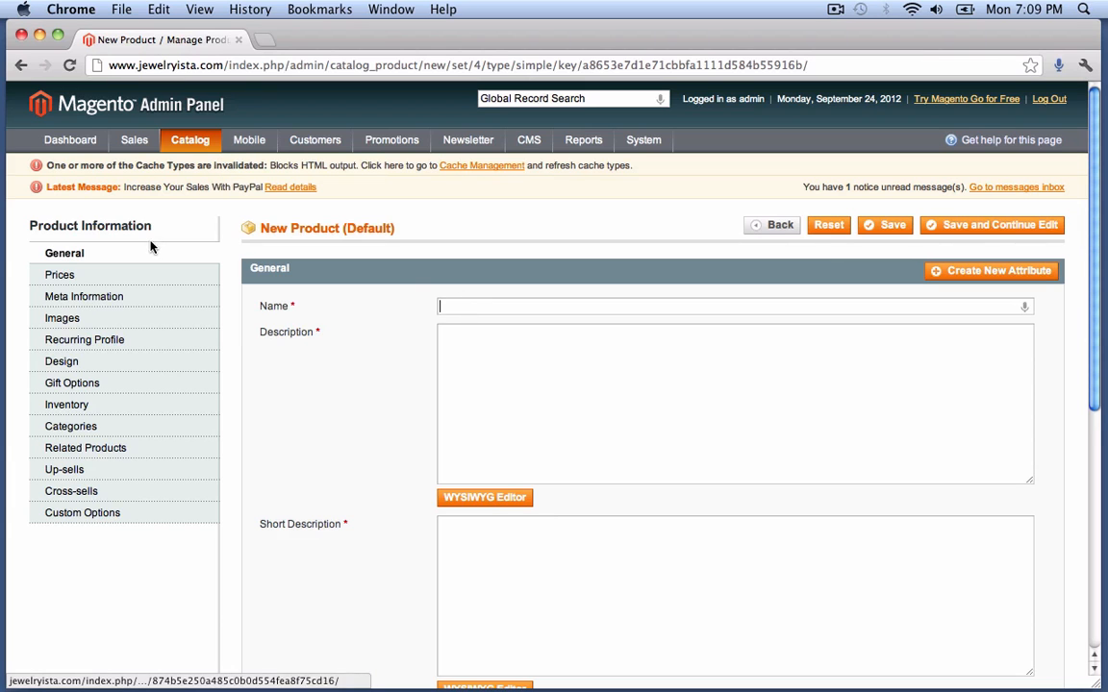
- Enter 'Test Product' as the new product's name
scroll(520, 327, down, 5)
scroll(520, 327, down, 3)
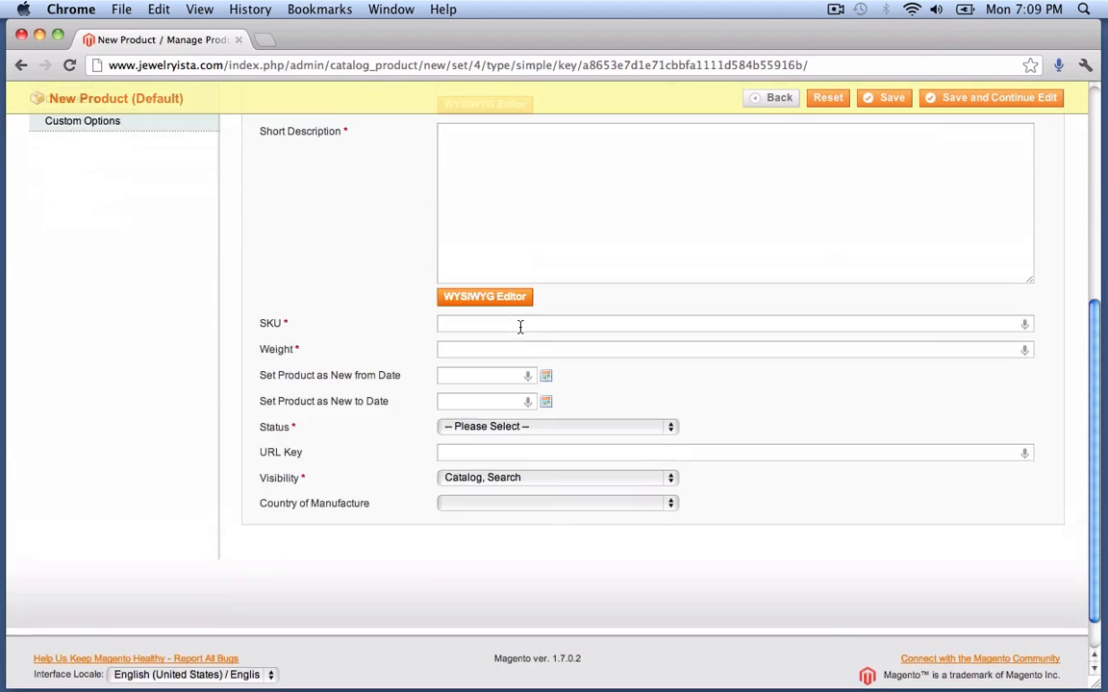
scroll(519, 327, up, 8)
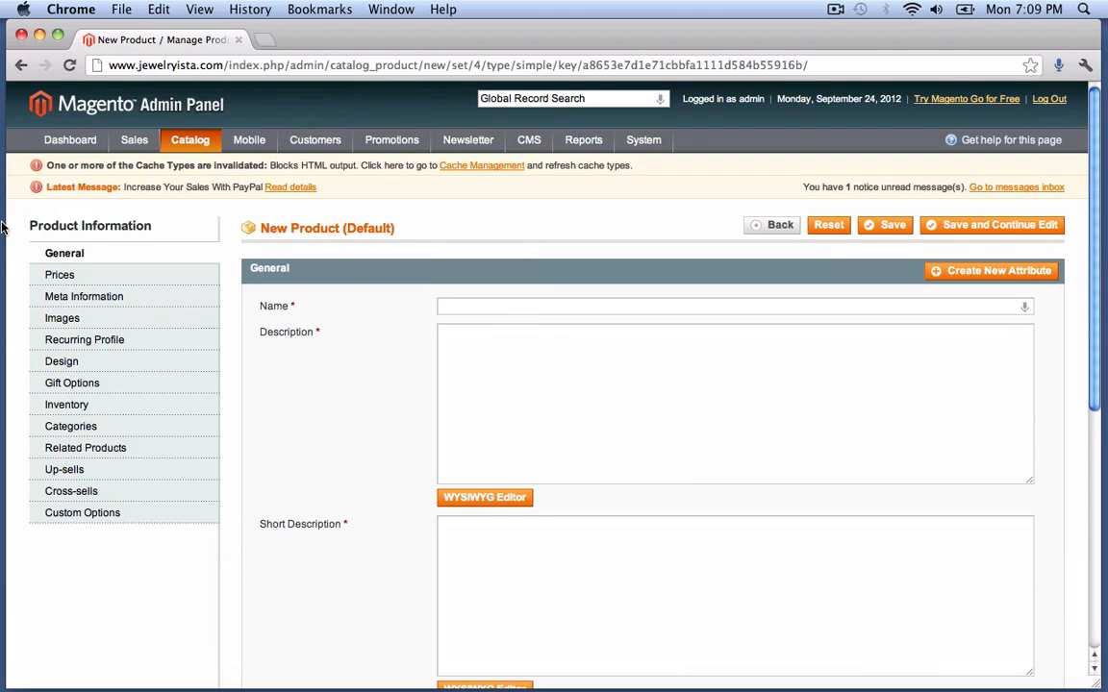
scroll(372, 295, down, 4)
scroll(370, 294, up, 4)
text(Test Product)
key(Tab)
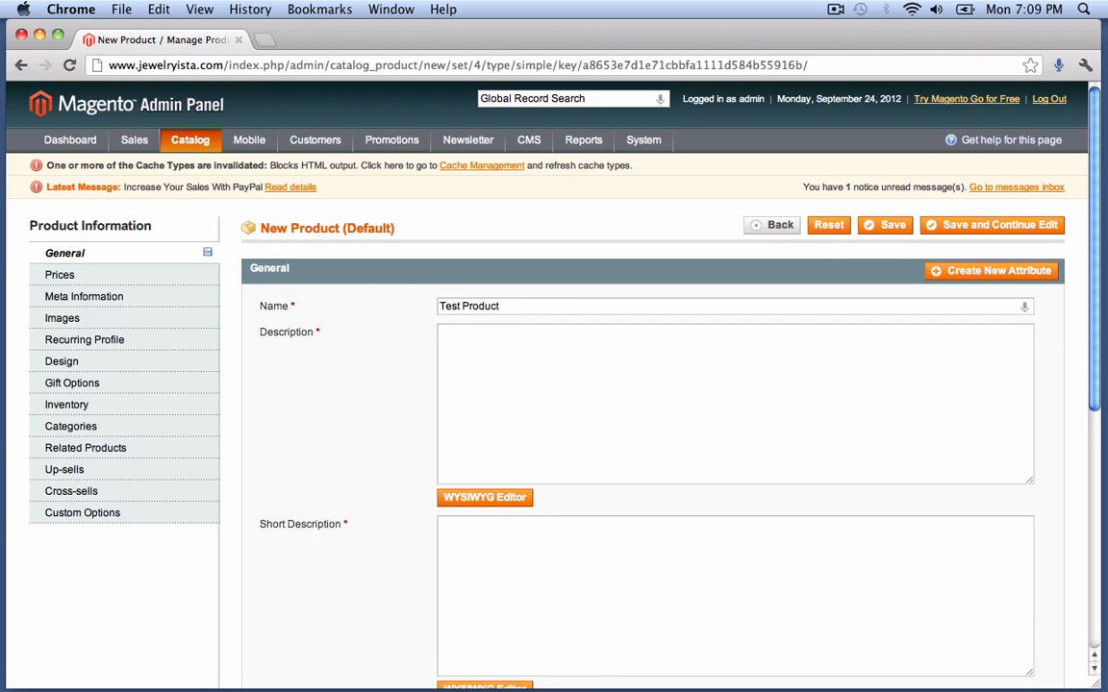
- Type sample text into Description, then delete it so the field is empty
text(Test product)
key(super+a)
key(super+v)
key(super+v)
key(super+v)
key(super+v)
key(super+v)
key(super+v)
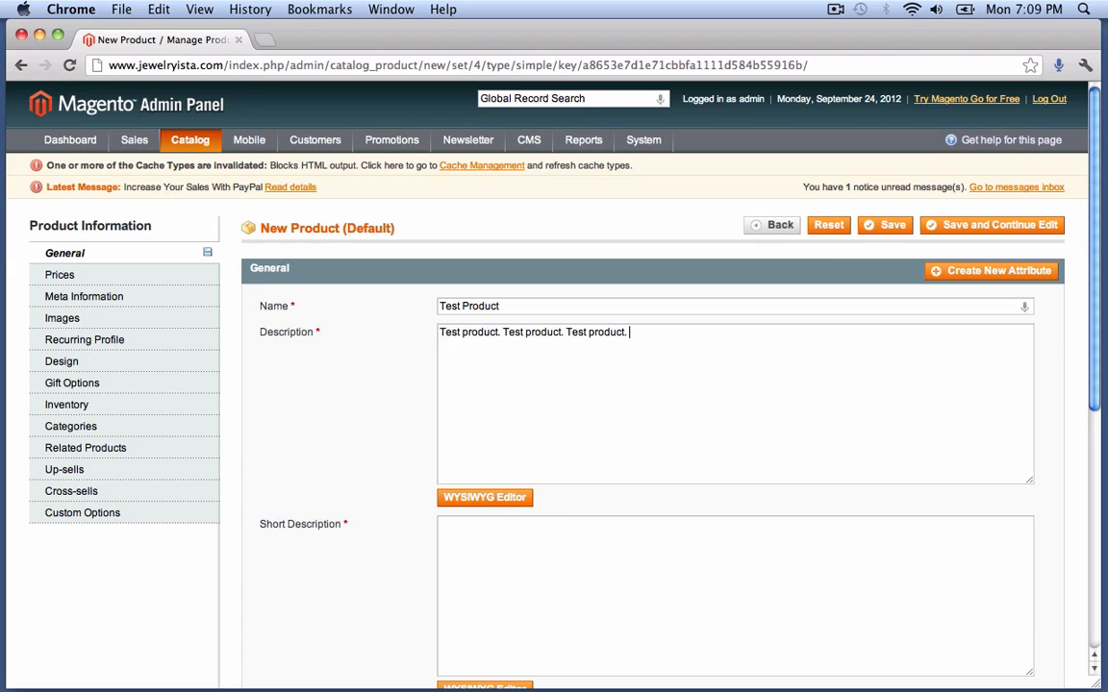
drag(837, 334, 305, 308)
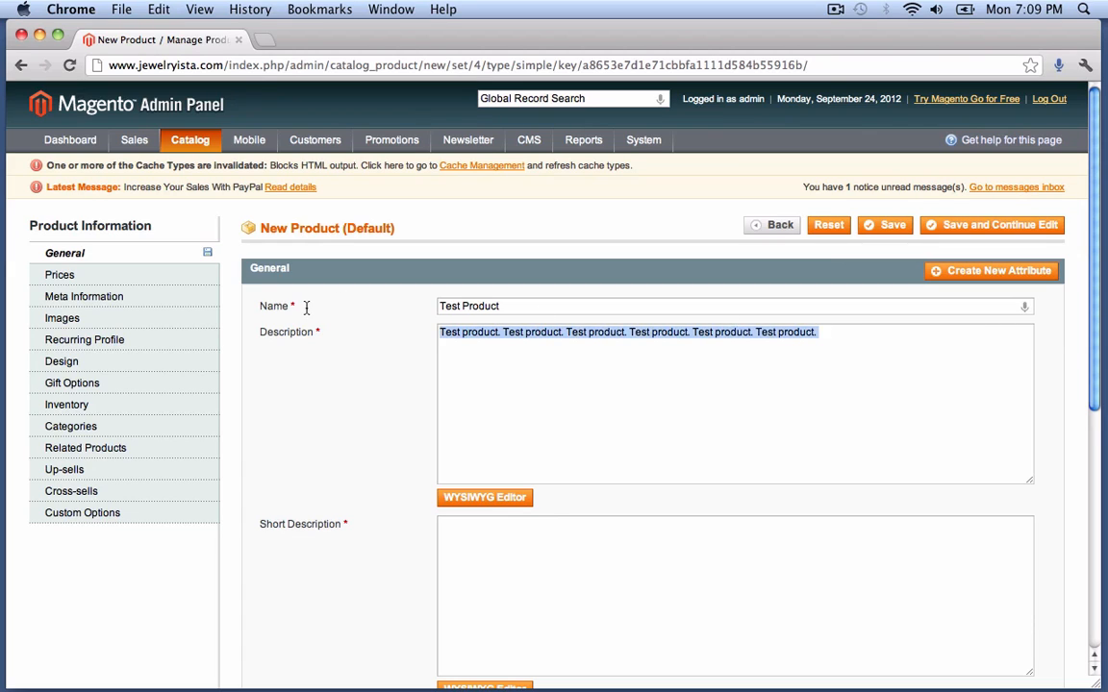
key(BackSpace)
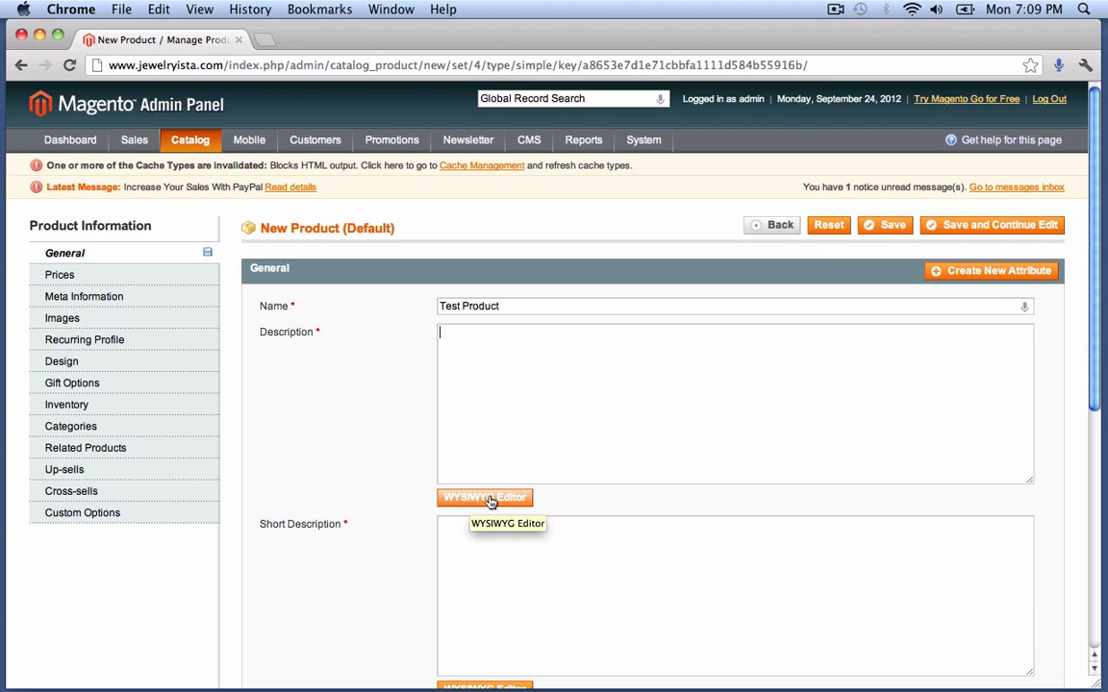
- In the full WYSIWYG editor, type a bold 'About this product:' heading
click(475, 502)
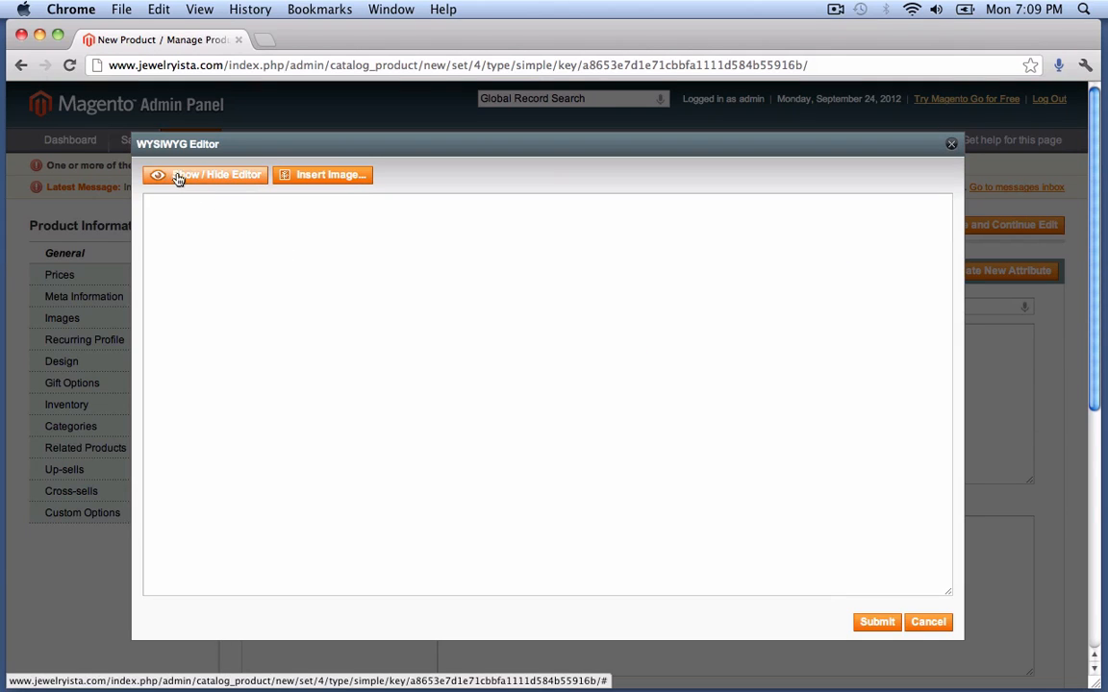
click(207, 177)
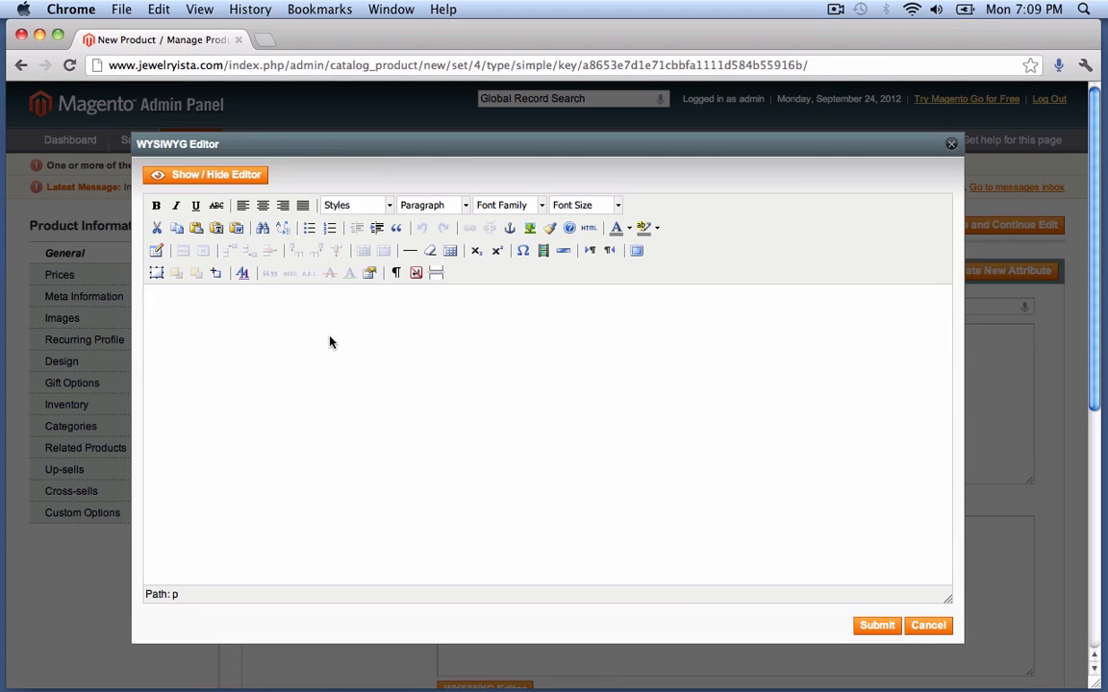
text(About this product)
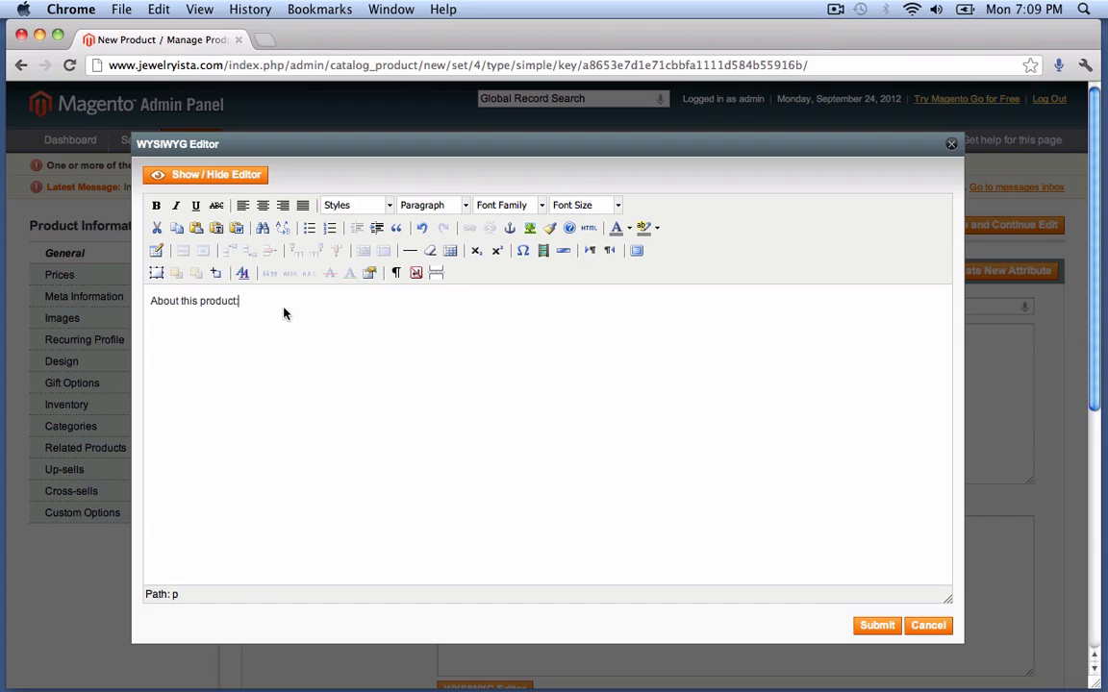
drag(255, 279, 146, 296)
click(155, 207)
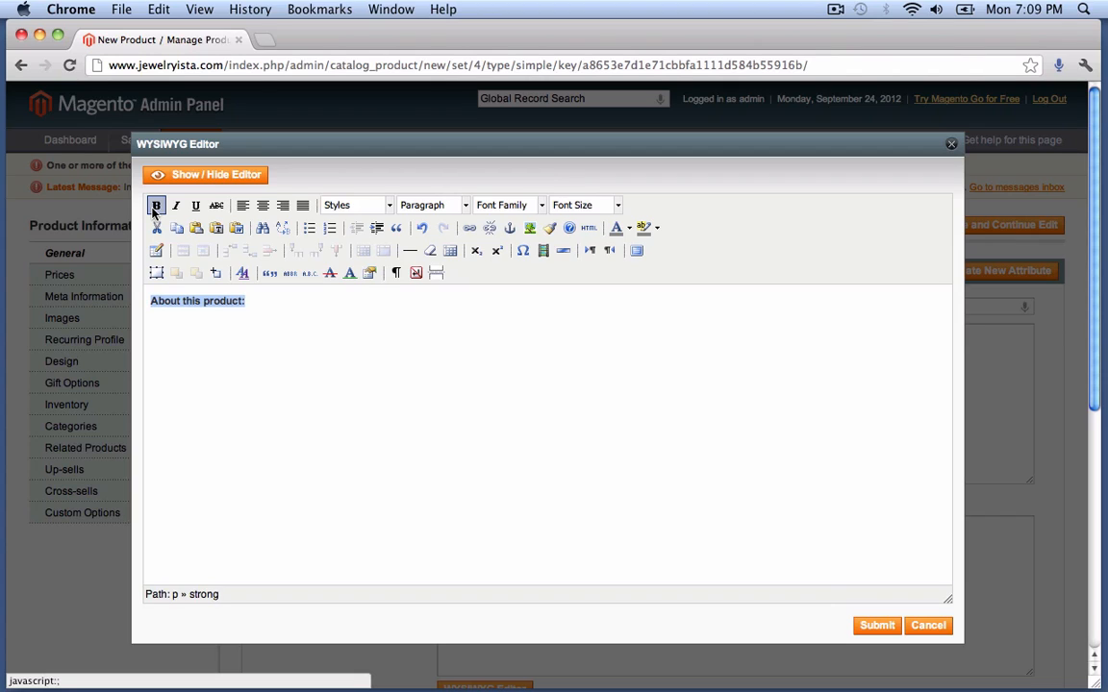
click(292, 306)
key(Return)
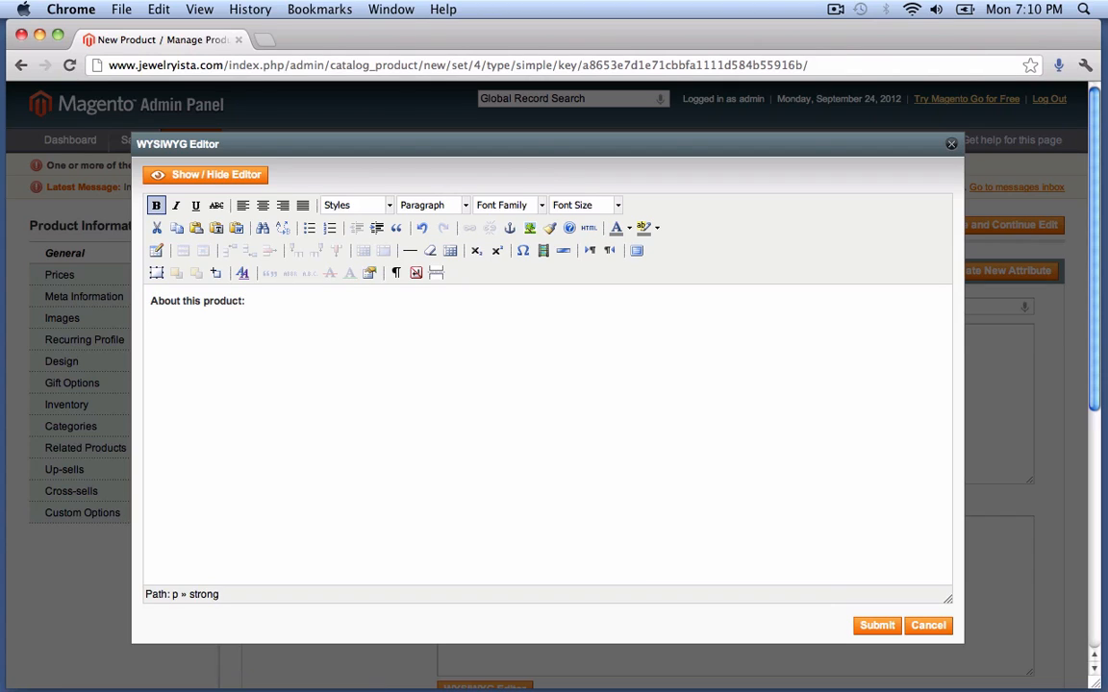
- Type the first '-This is a test.' line under the heading and copy it
text(-This proc)
key(BackSpace)
key(BackSpace)
key(BackSpace)
key(BackSpace)
text(is)
drag(272, 326, 108, 329)
key(ctrl+c)
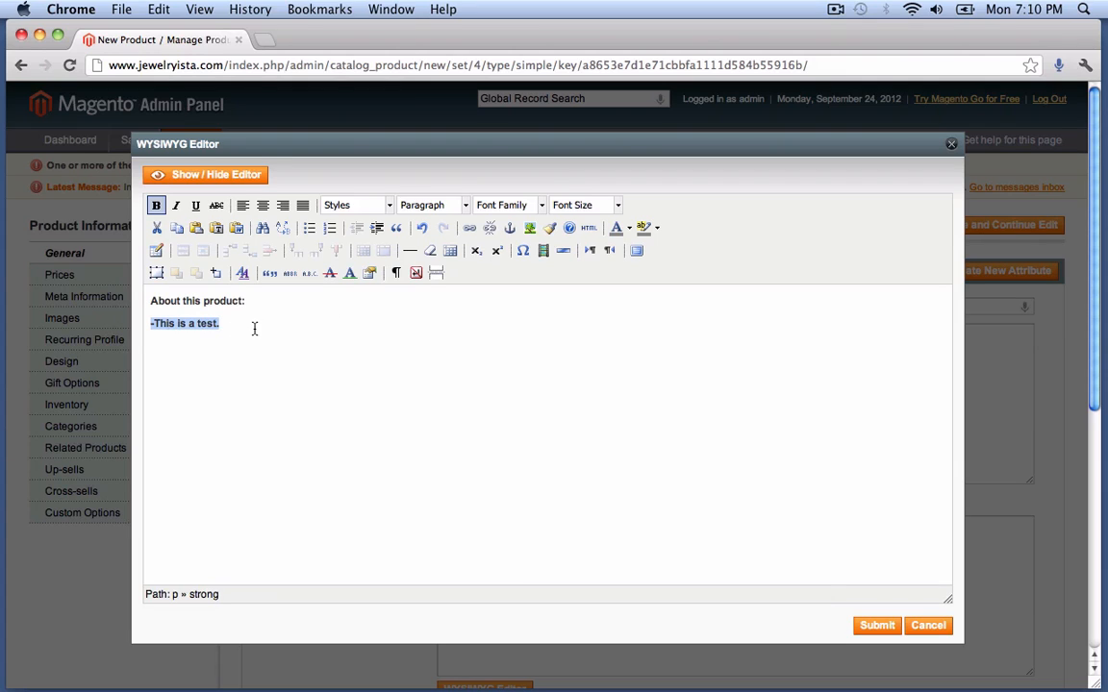
- Paste the line to make five '-This is a test.' lines, then select them
click(255, 326)
key(Return)
key(ctrl+v)
key(ctrl+v)
key(Return)
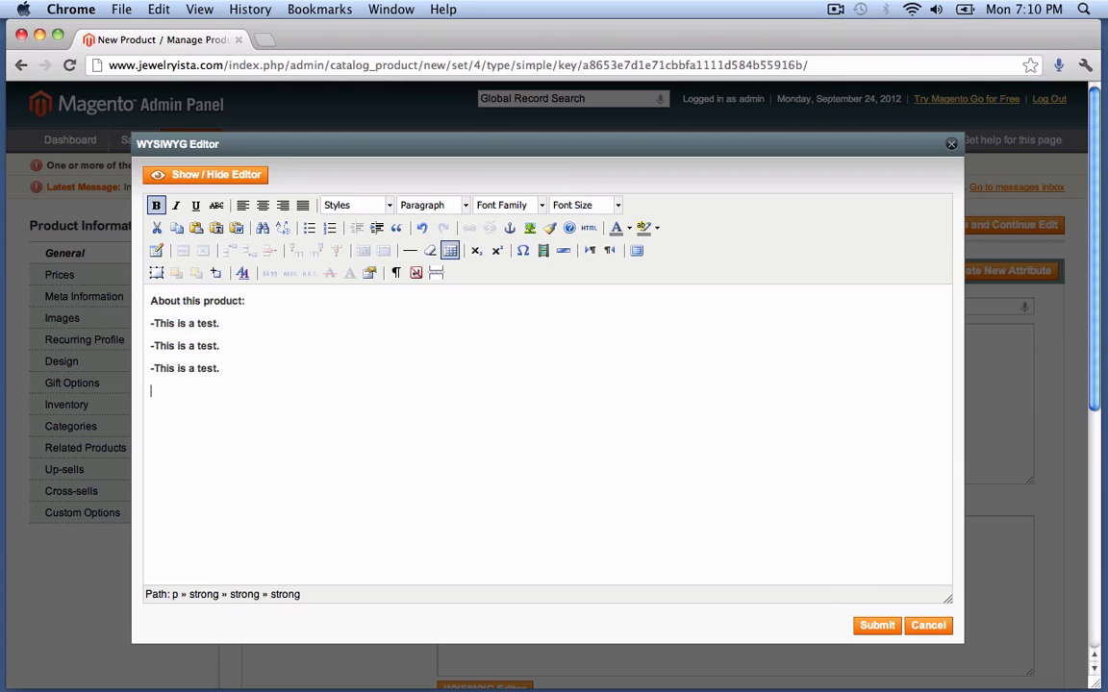
key(ctrl+v)
key(Return)
key(ctrl+v)
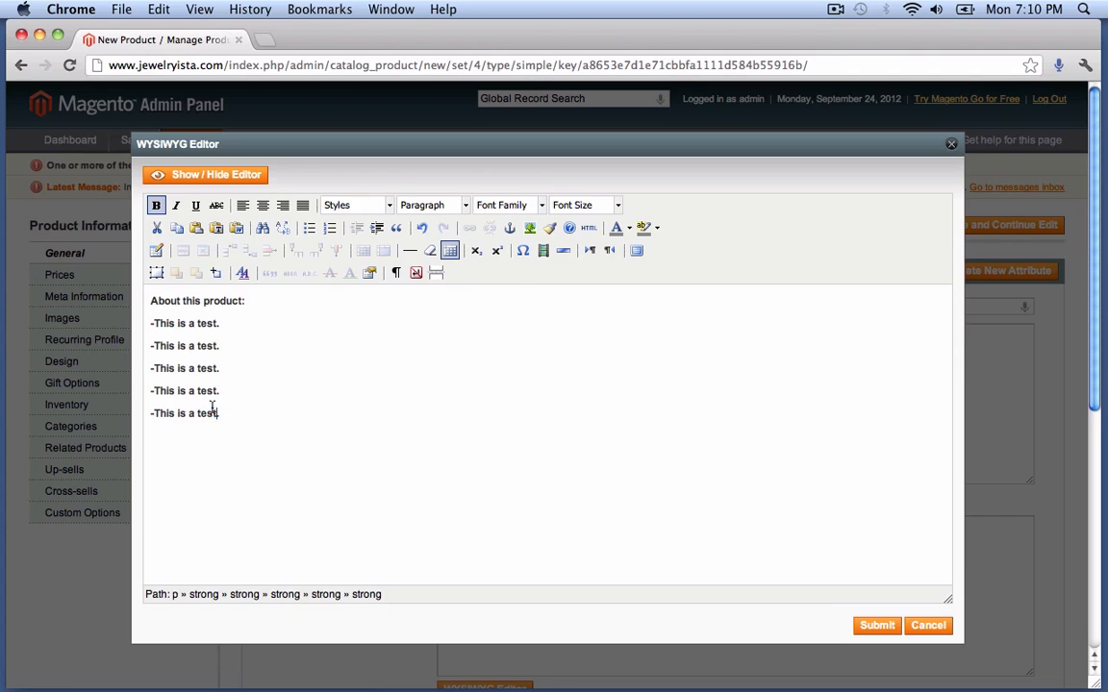
drag(220, 415, 129, 296)
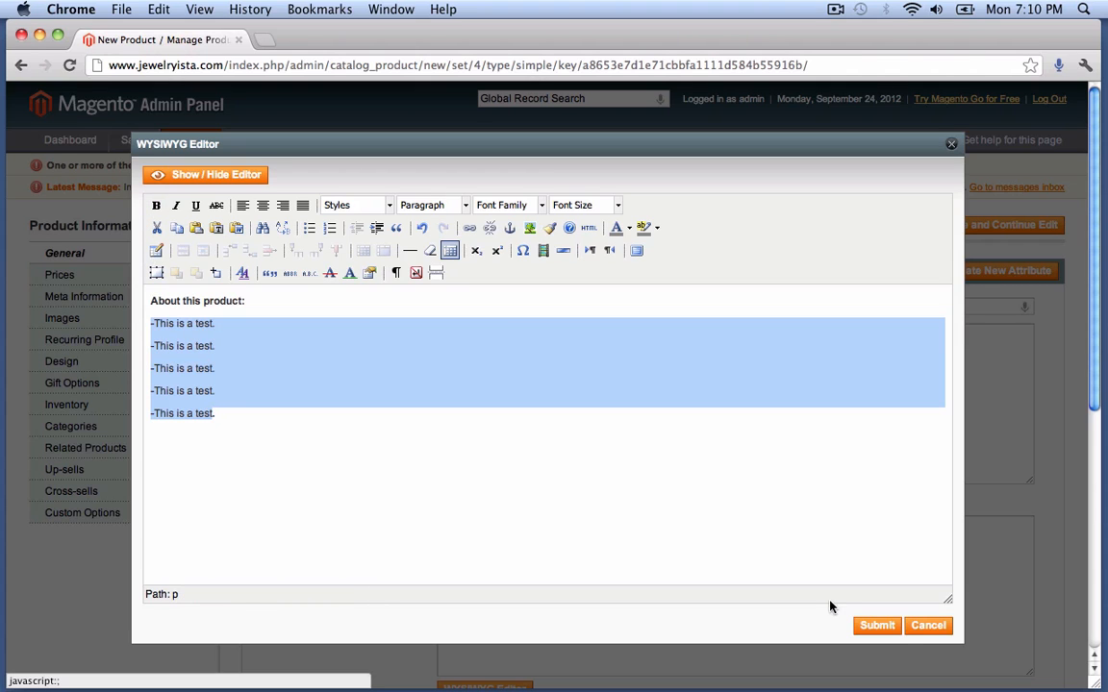
- Submit the formatted description and set the Short Description to 'This is a test.'
click(877, 625)
scroll(753, 569, down, 3)
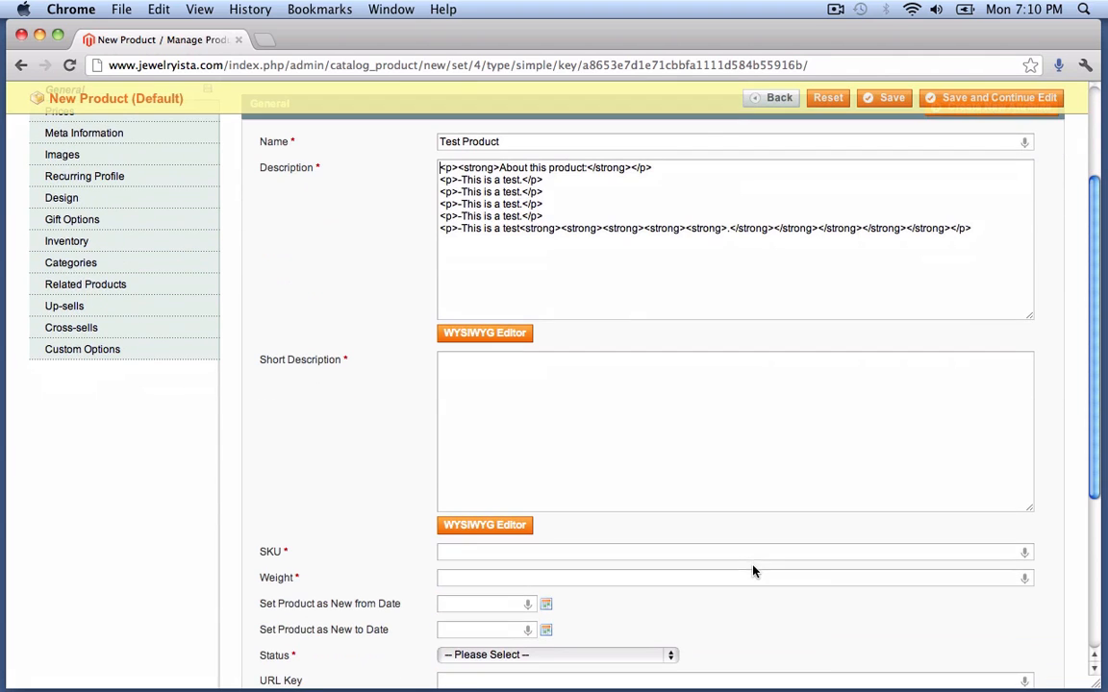
click(557, 421)
text(This is a test.)
- Open the Jewelryista storefront homepage in a new tab using the store's domain
drag(225, 65, 2, 34)
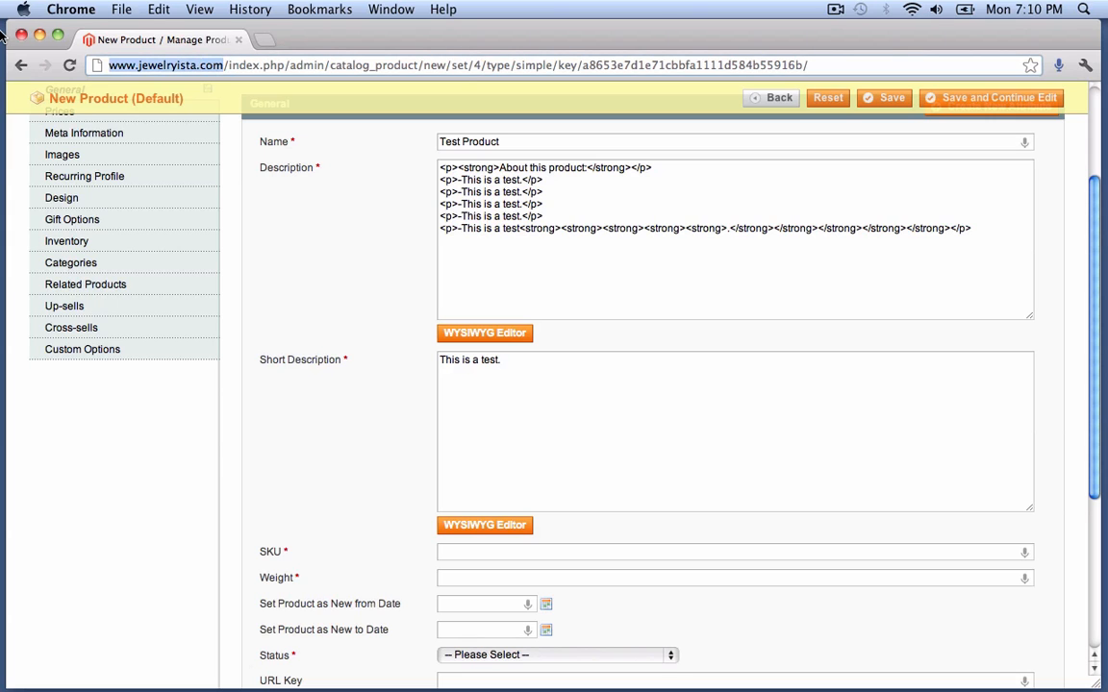
key(ctrl+c)
key(ctrl+t)
key(ctrl+v)
key(Return)
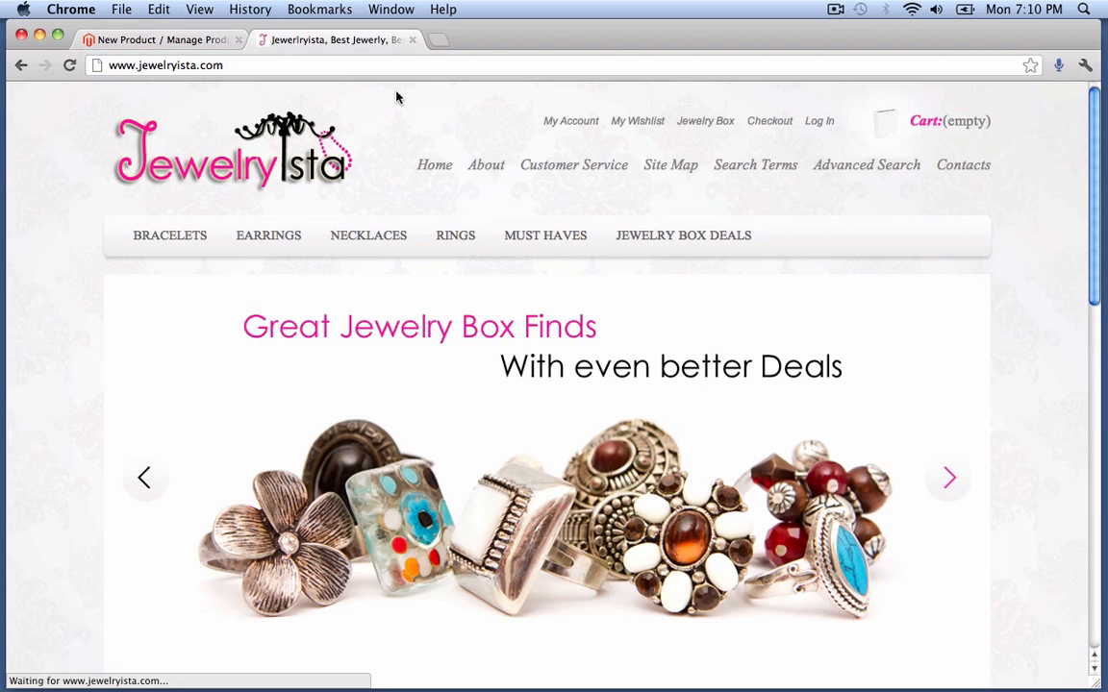
- Browse the storefront's Earrings category, then return to the New Product admin tab
click(263, 241)
scroll(240, 317, down, 5)
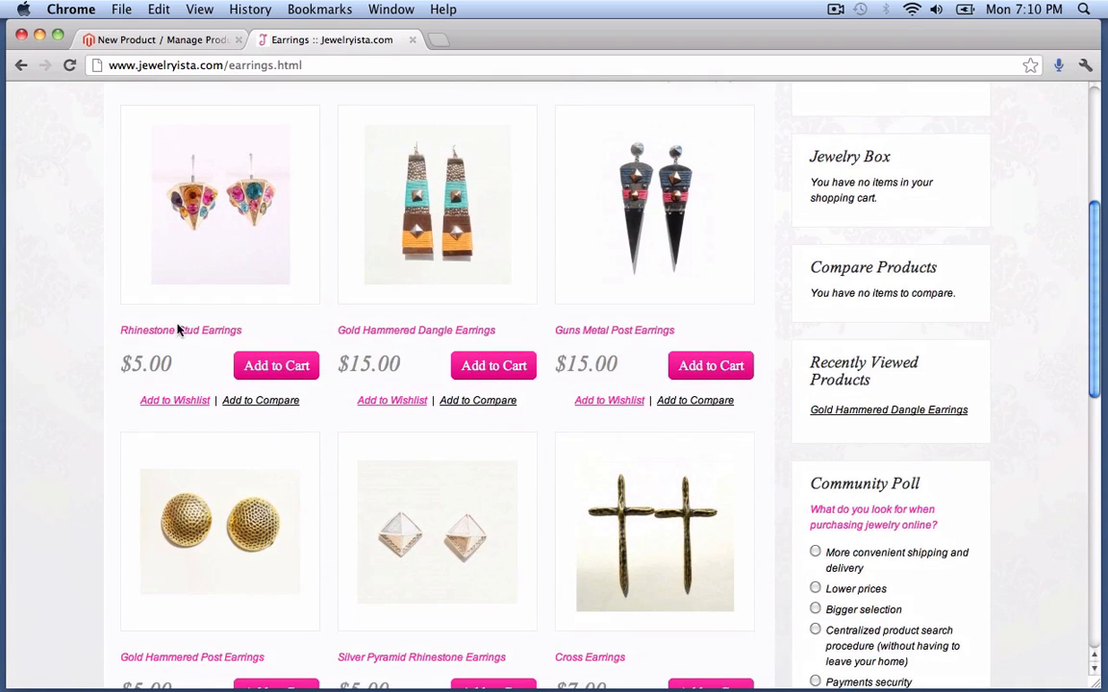
click(173, 41)
- Change the Short Description to 'This is a test 1'
click(543, 366)
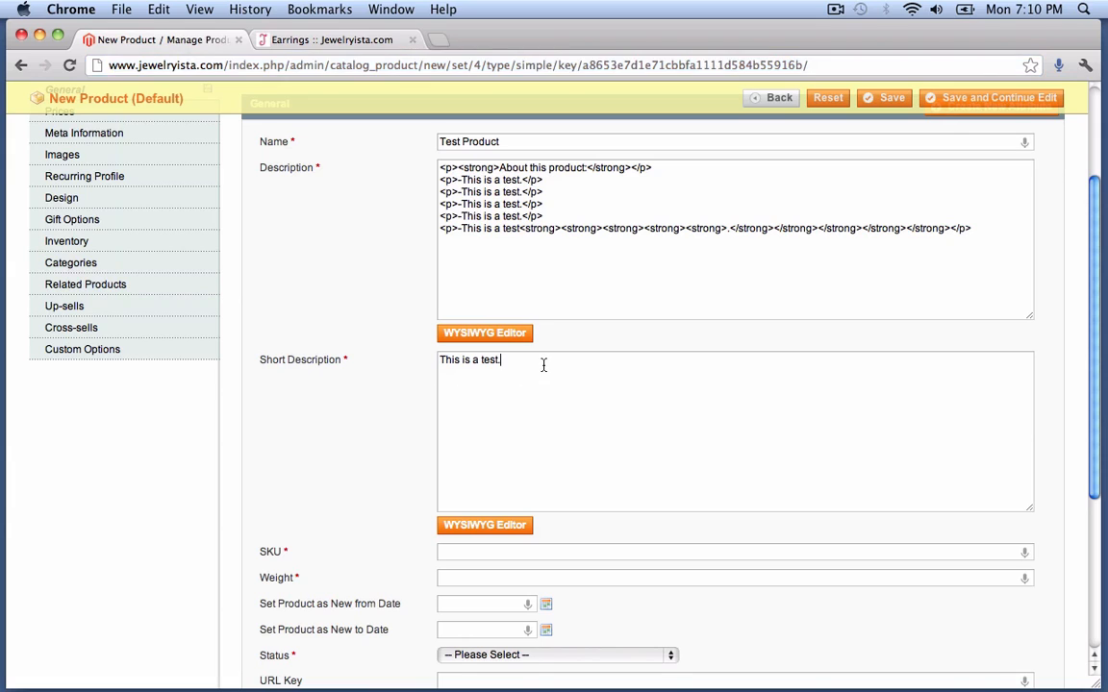
key(BackSpace)
text(1)
scroll(543, 377, down, 3)
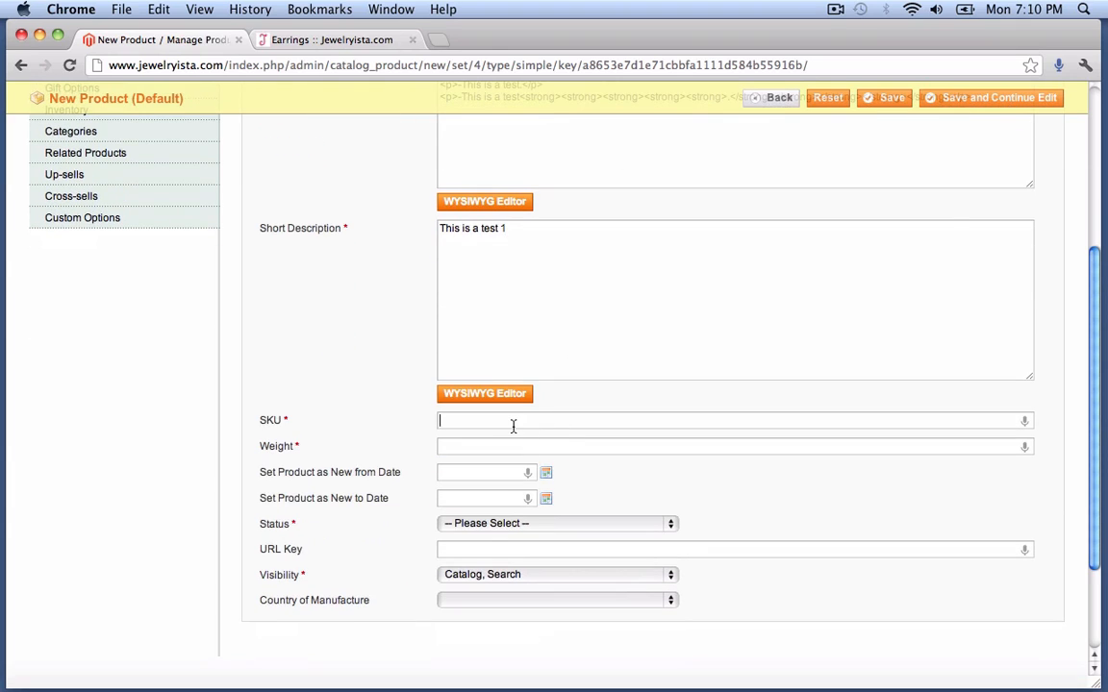
- Enter SKU 321343 and weight 1, leaving the new-from date empty
click(513, 423)
text(321343)
click(490, 448)
text(1)
scroll(375, 385, down, 3)
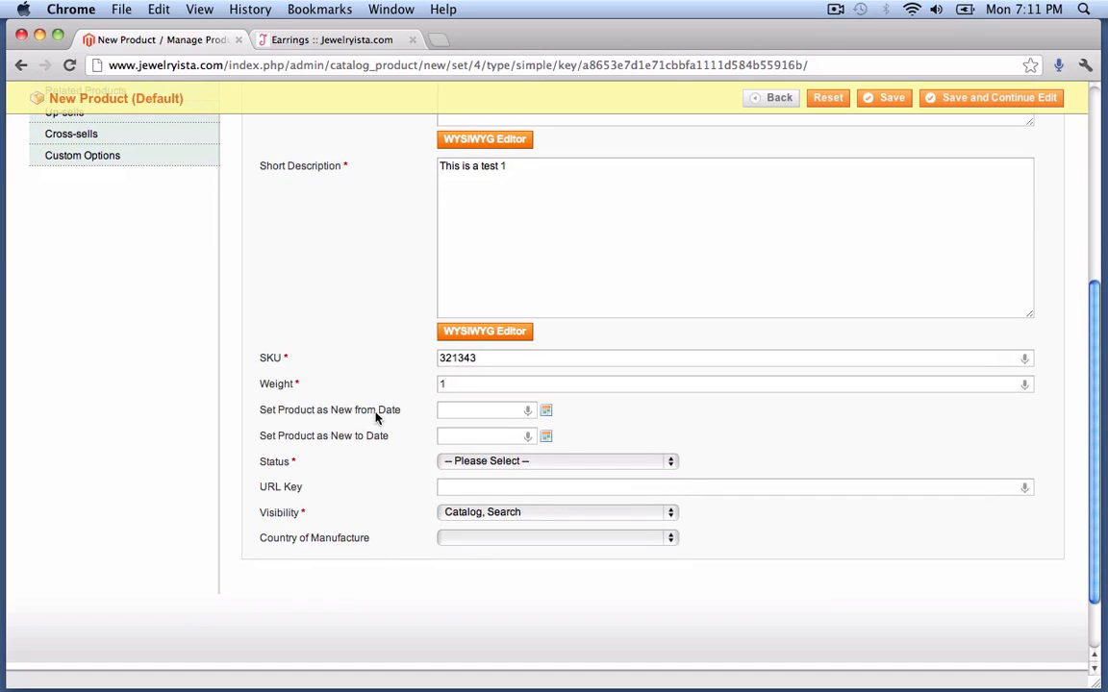
click(546, 411)
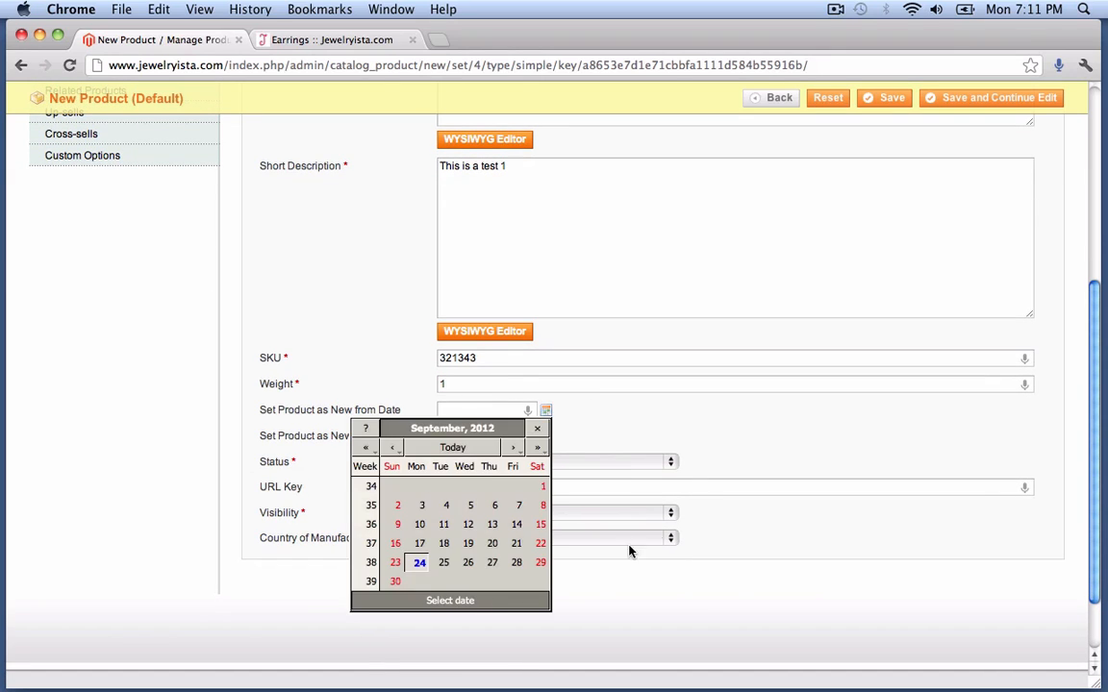
click(636, 423)
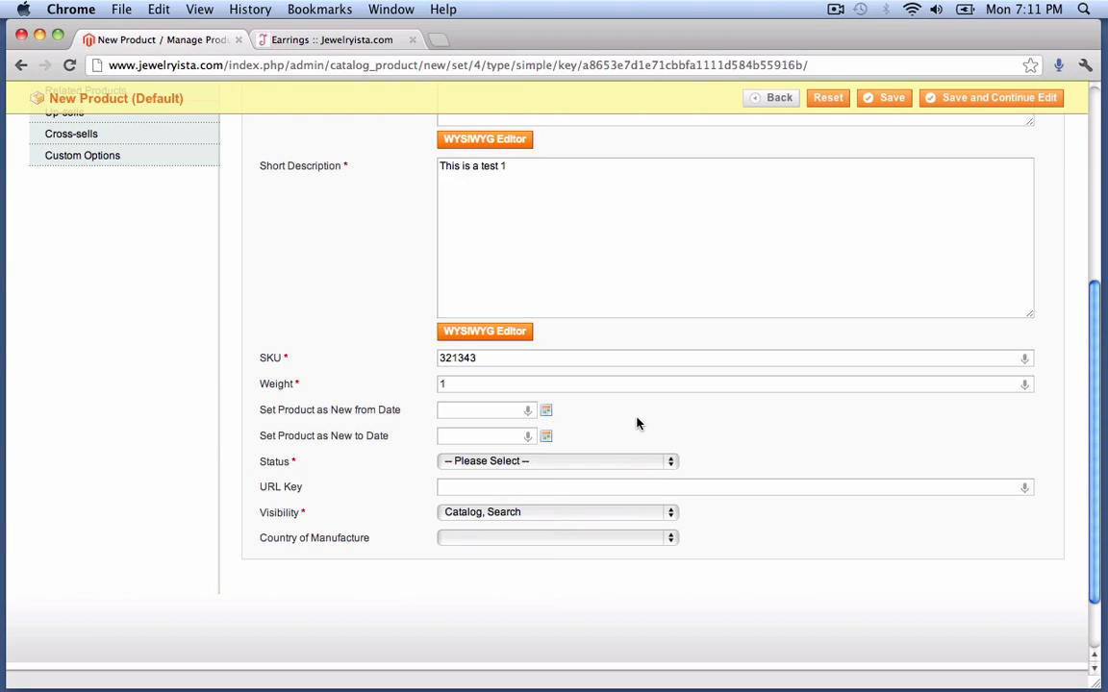
- Set Status to Enabled, keep Visibility at Catalog, Search, and leave Country unset
click(535, 461)
scroll(566, 457, up, 1)
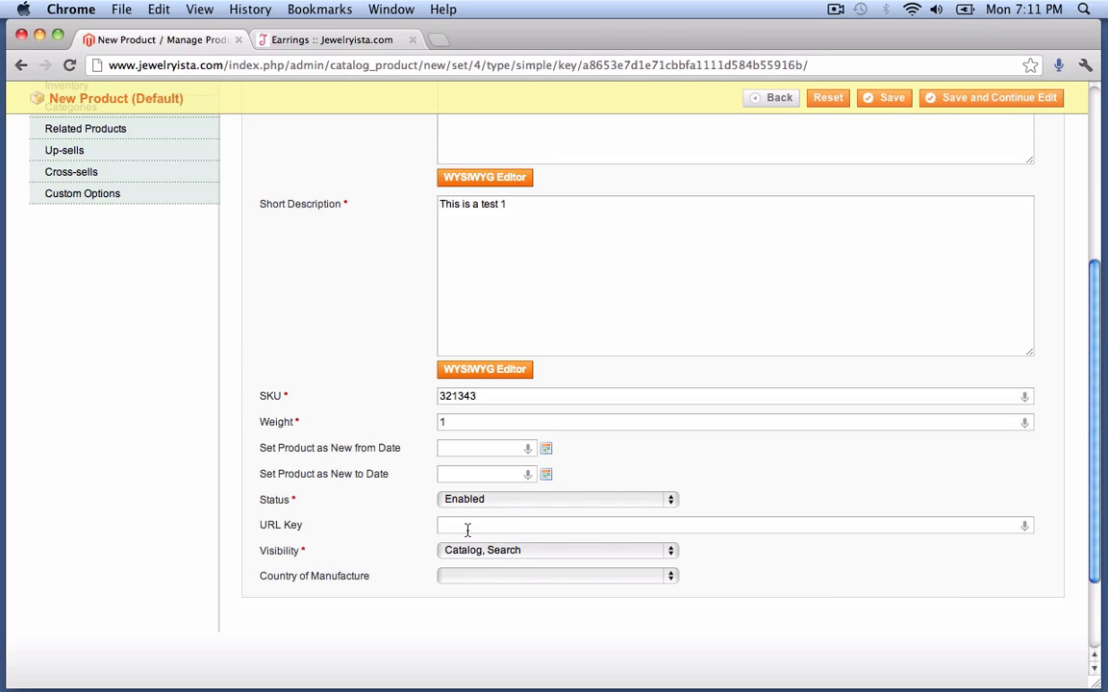
scroll(466, 529, up, 5)
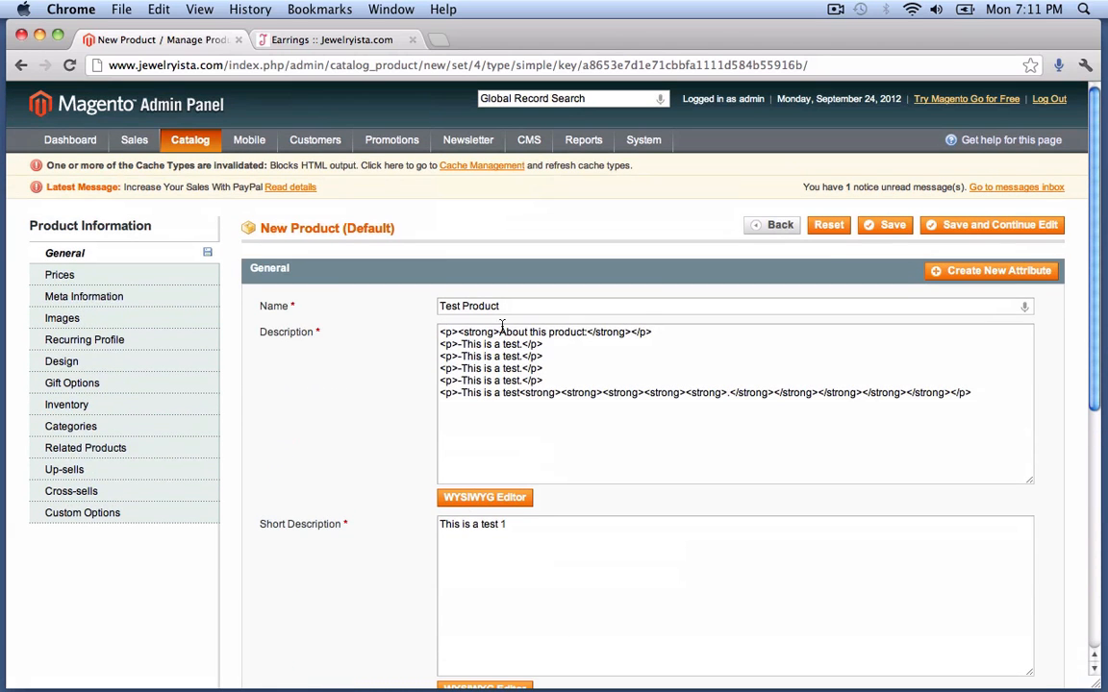
drag(510, 307, 416, 307)
scroll(417, 306, down, 5)
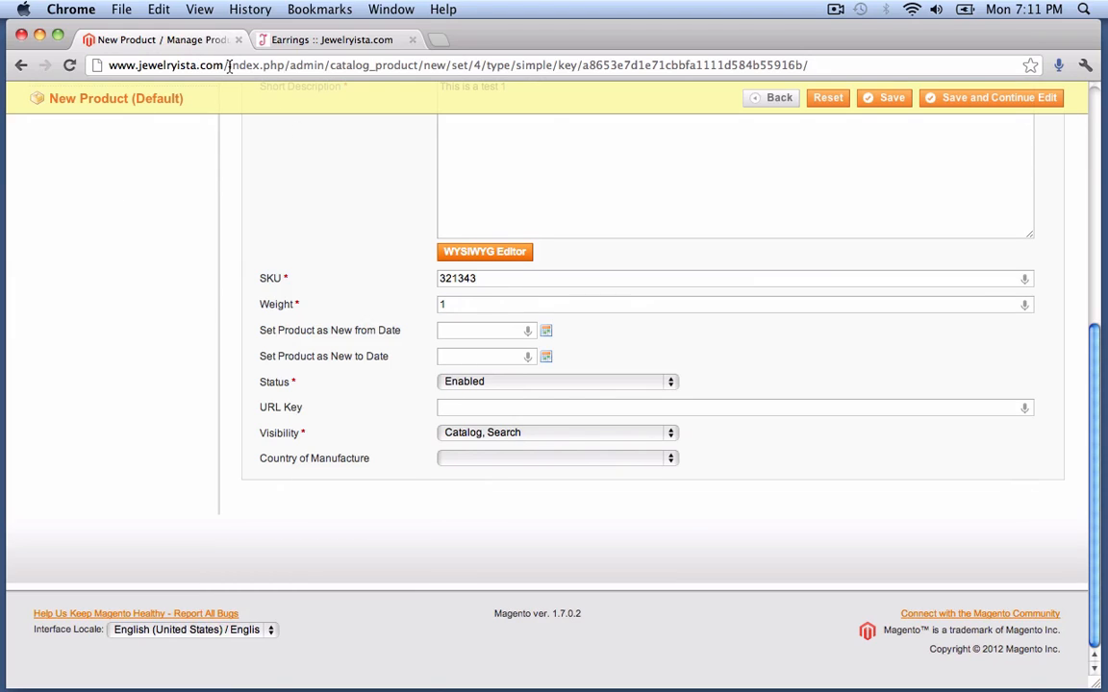
drag(227, 65, 833, 66)
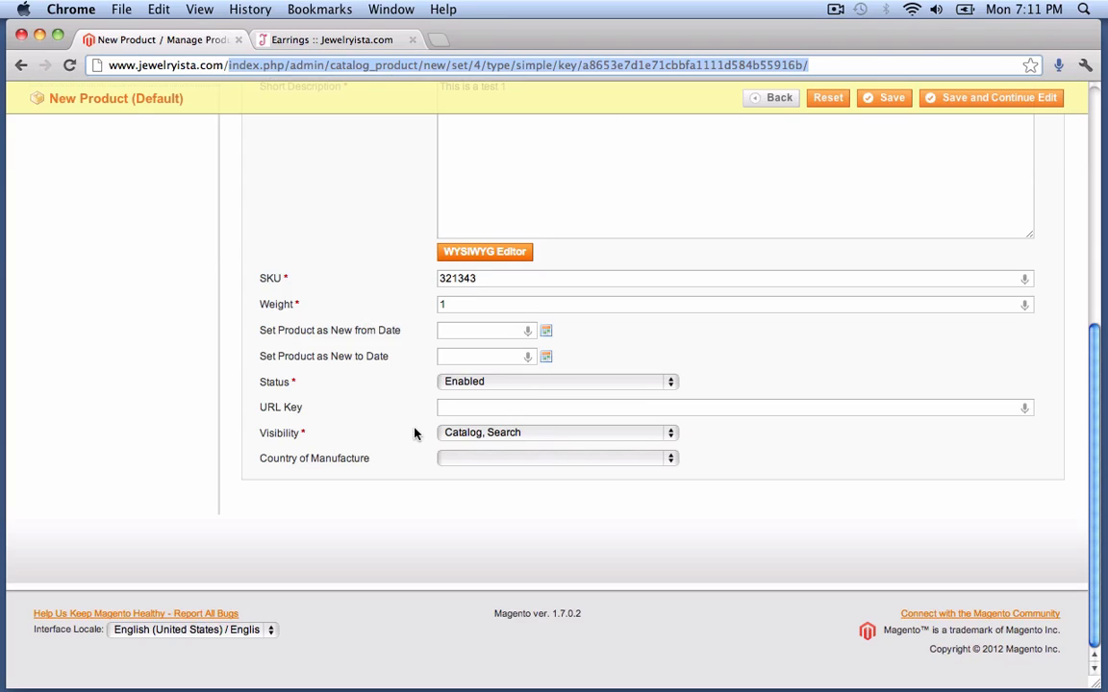
click(458, 411)
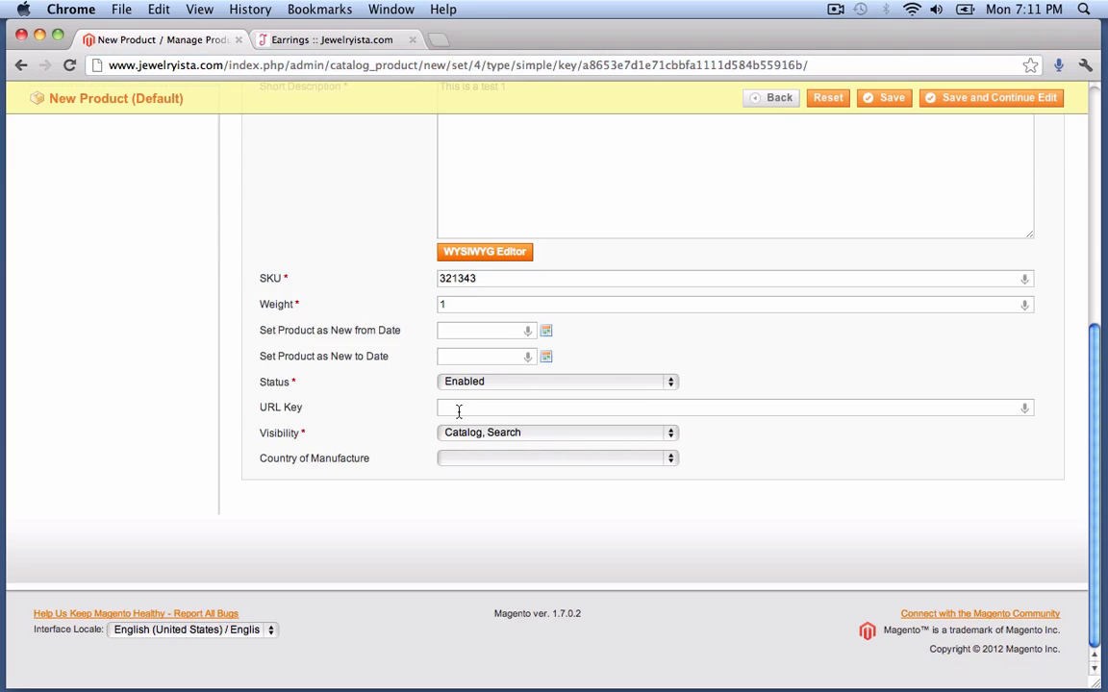
click(472, 438)
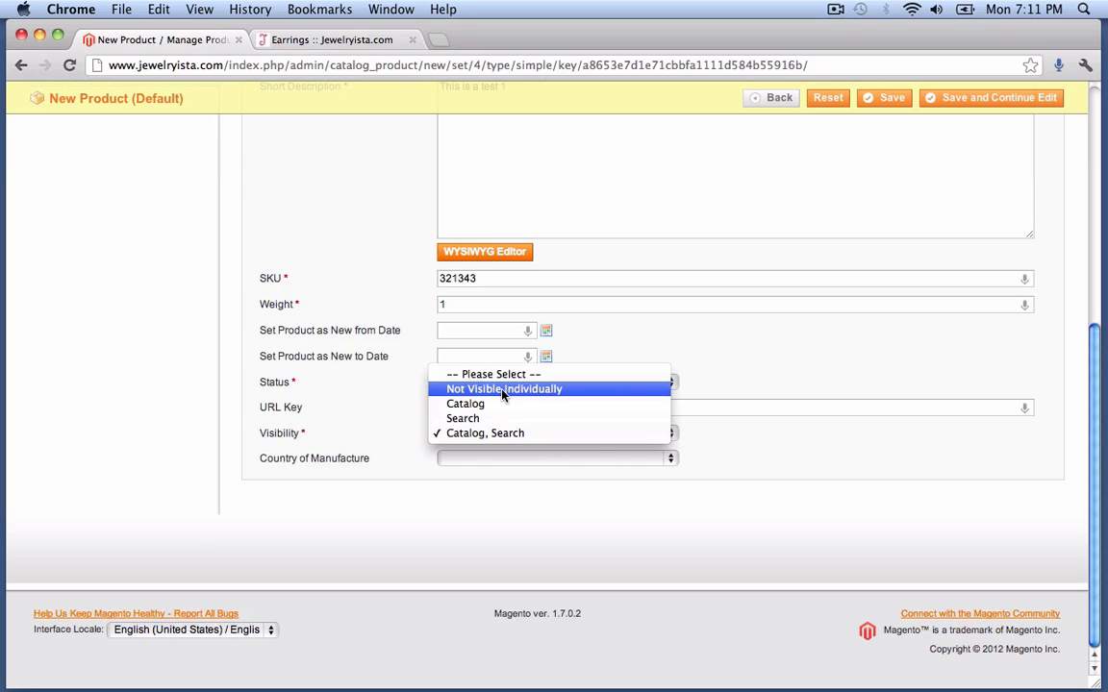
click(553, 452)
click(461, 462)
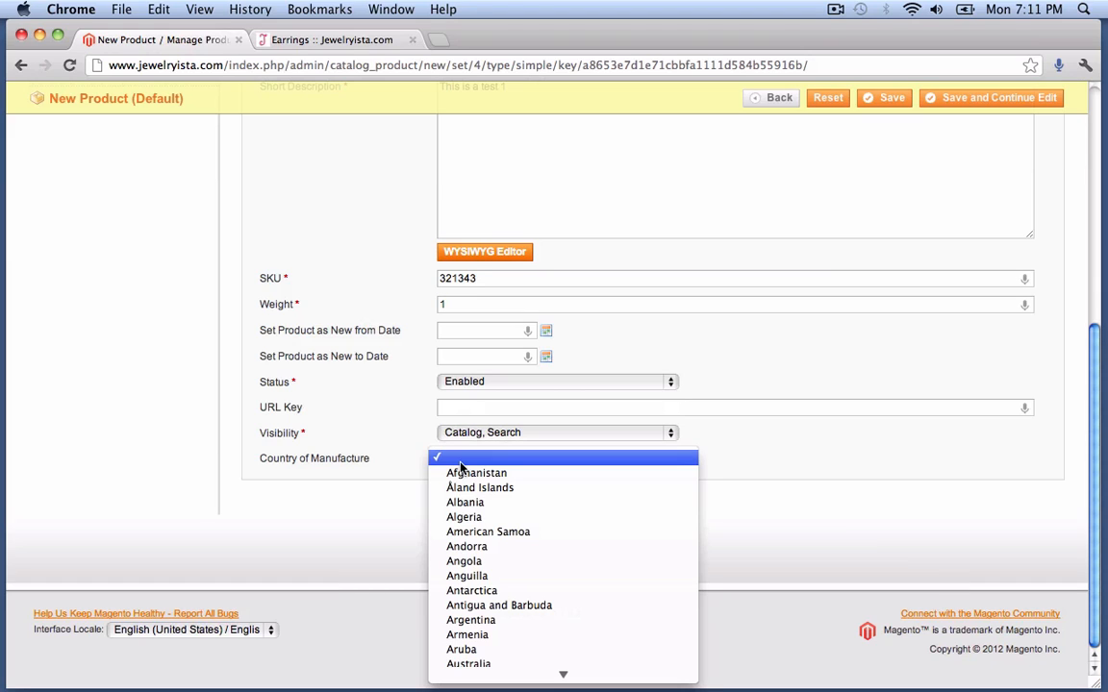
click(370, 454)
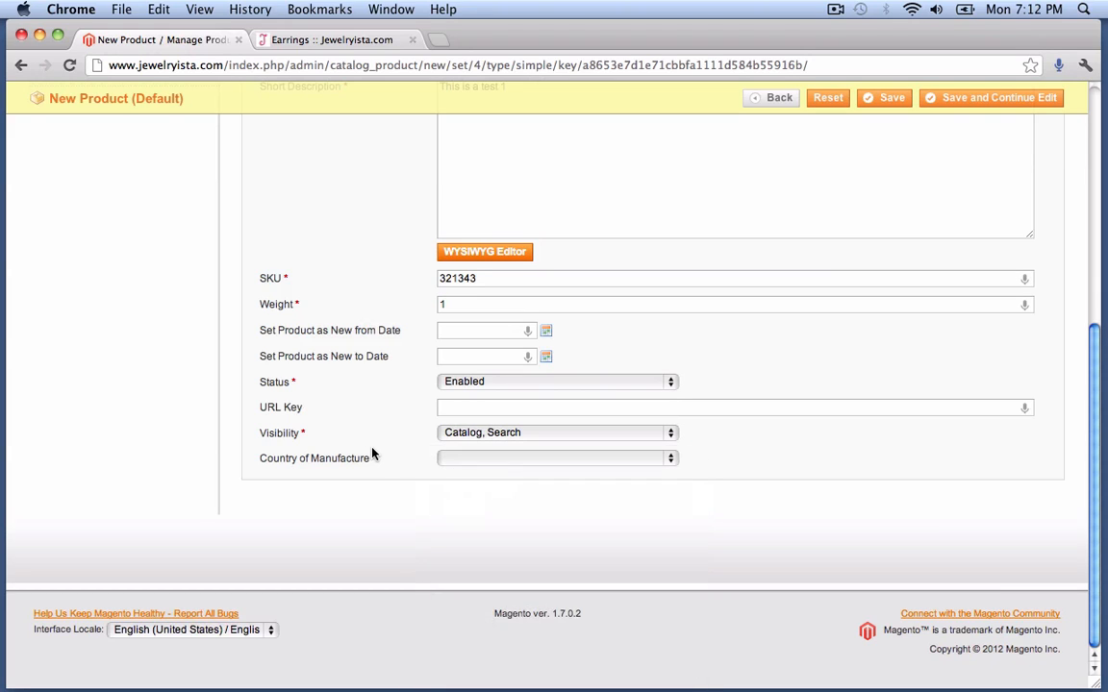
scroll(383, 451, up, 15)
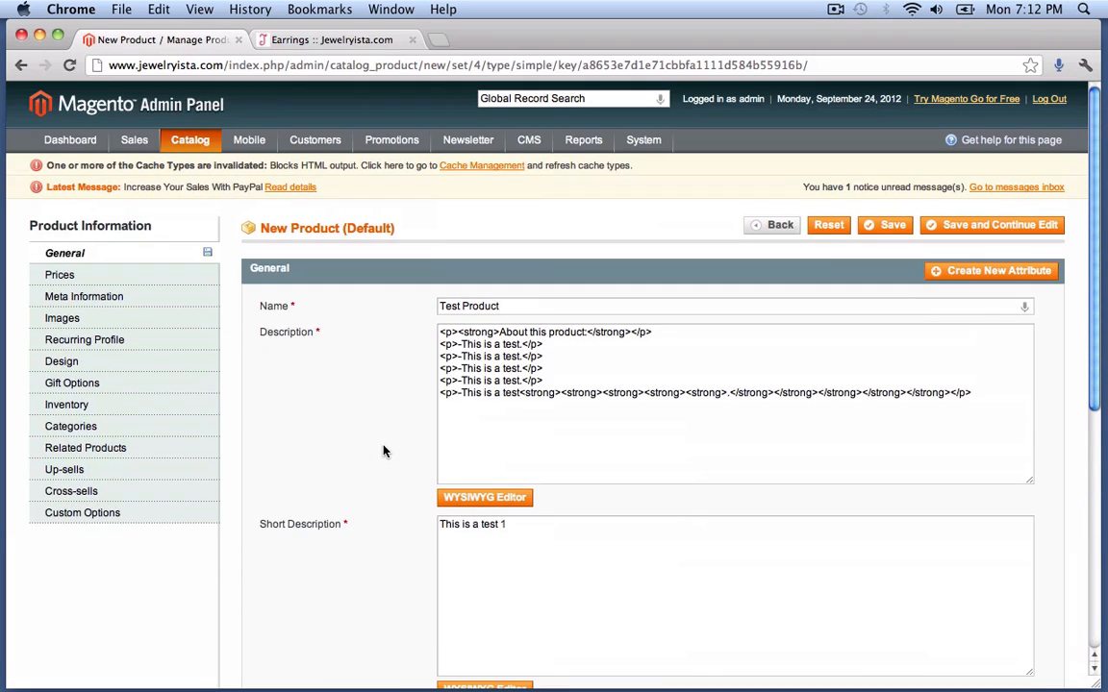
- Save and continue editing, set Price to 179, and discard an added group price row
click(1012, 226)
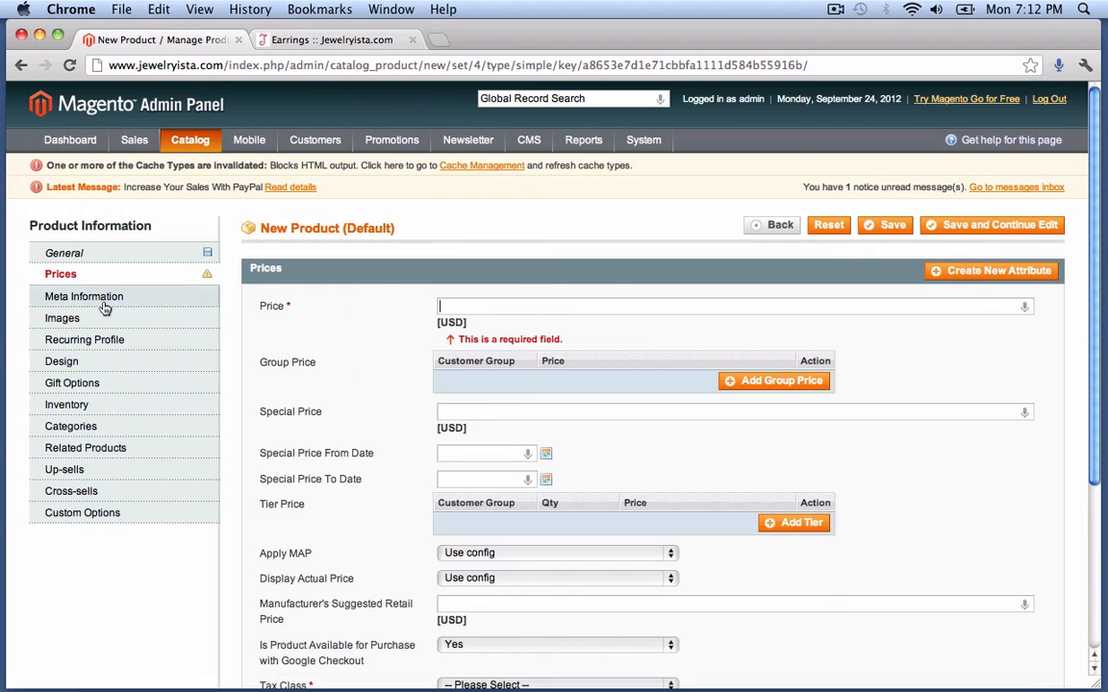
click(1024, 230)
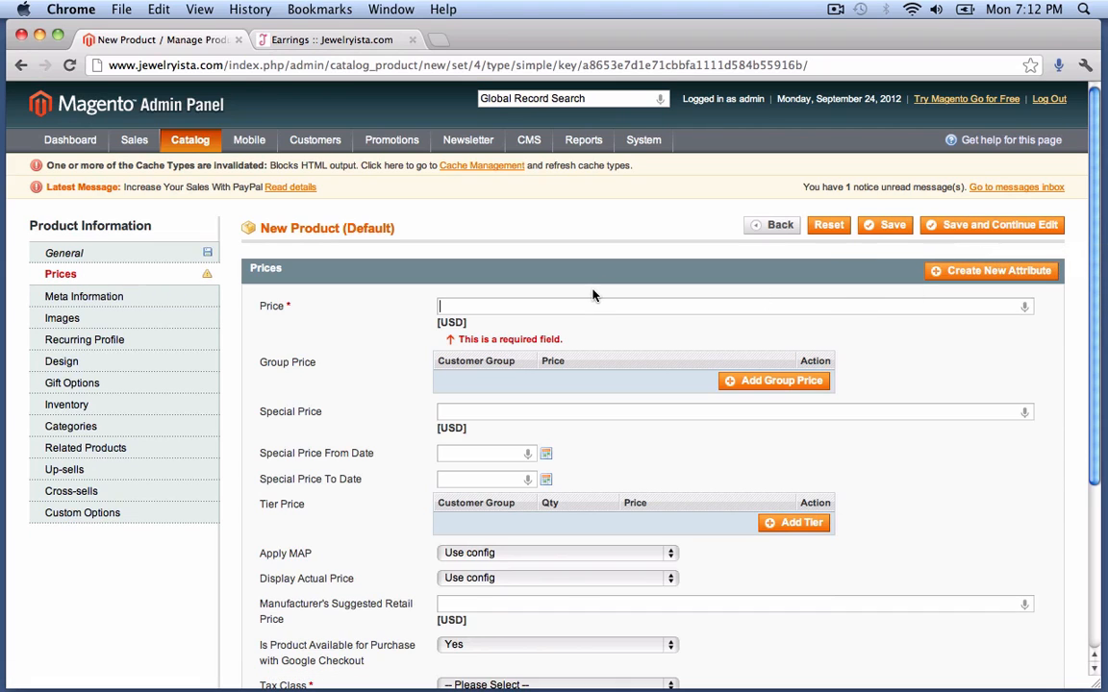
text(179)
scroll(539, 373, down, 2)
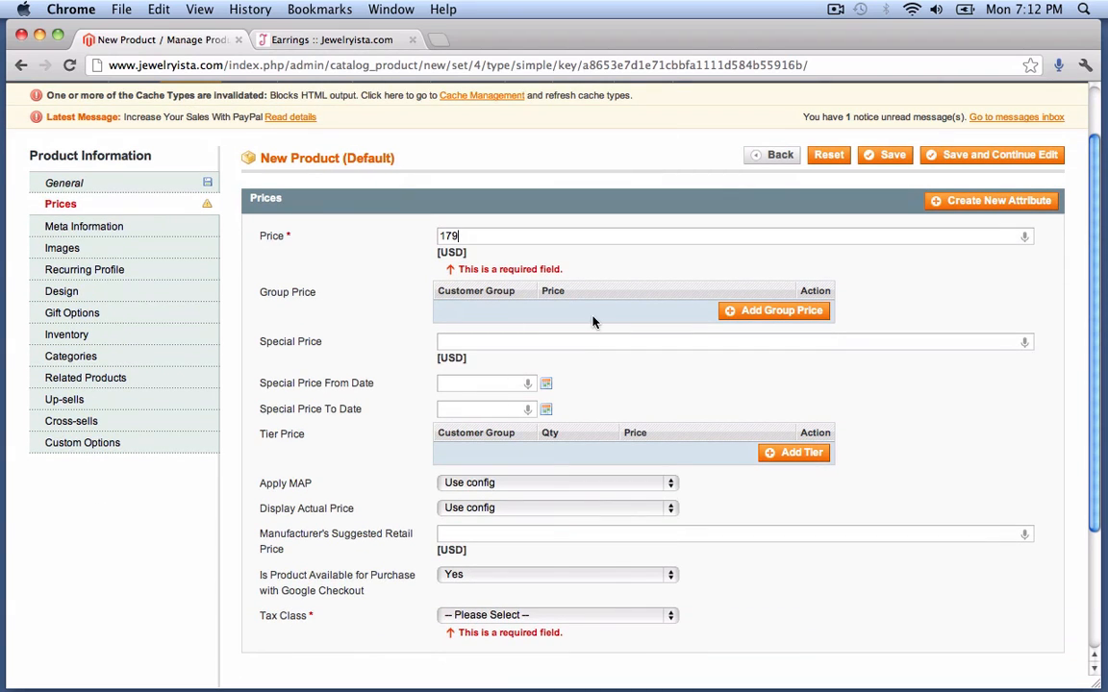
click(740, 315)
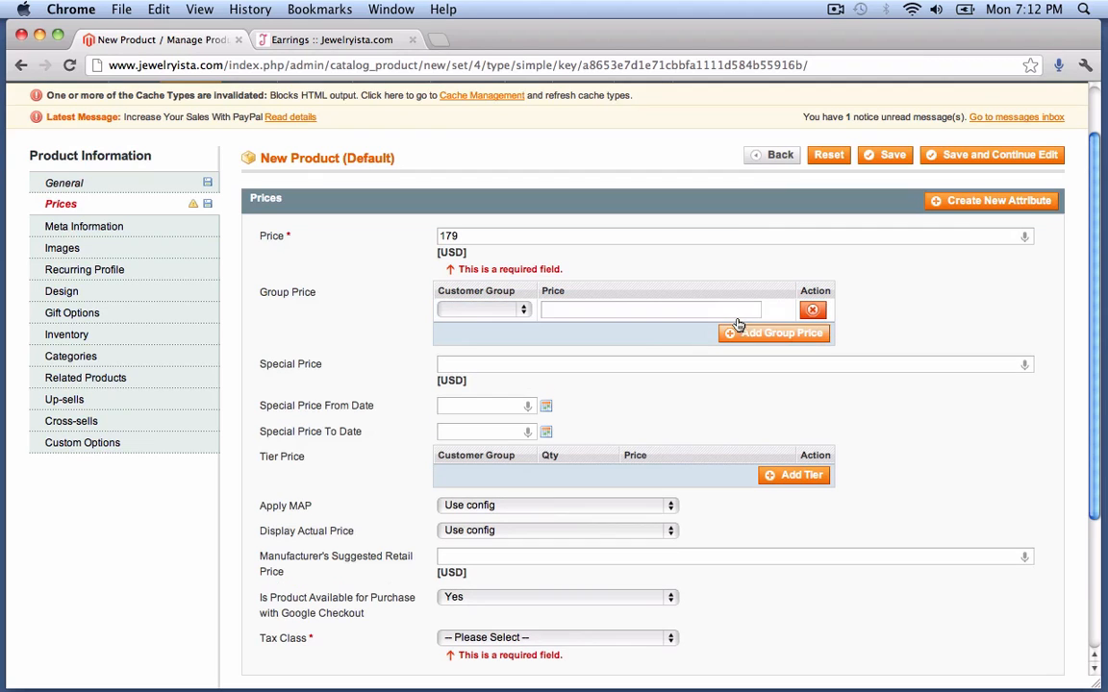
click(460, 313)
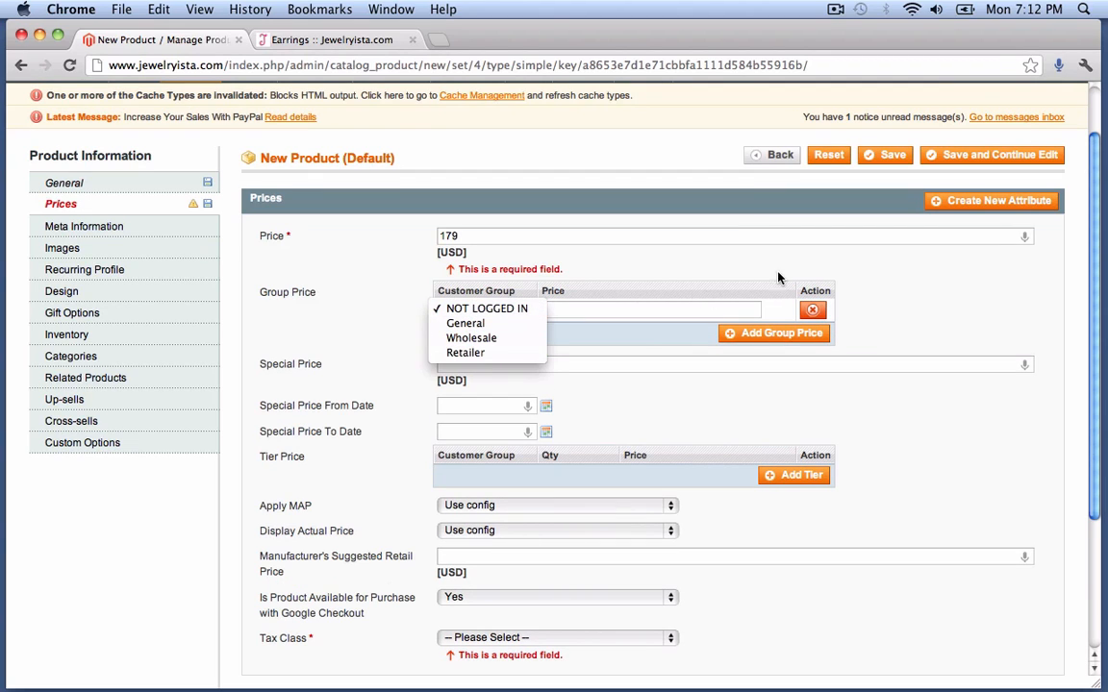
click(814, 310)
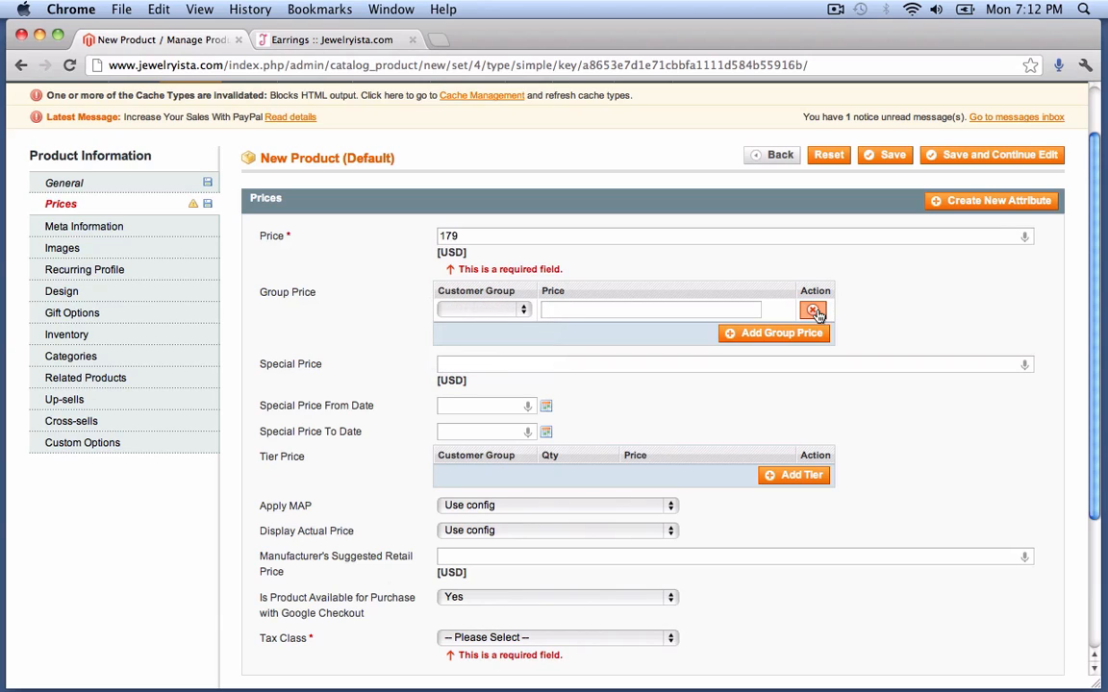
click(814, 310)
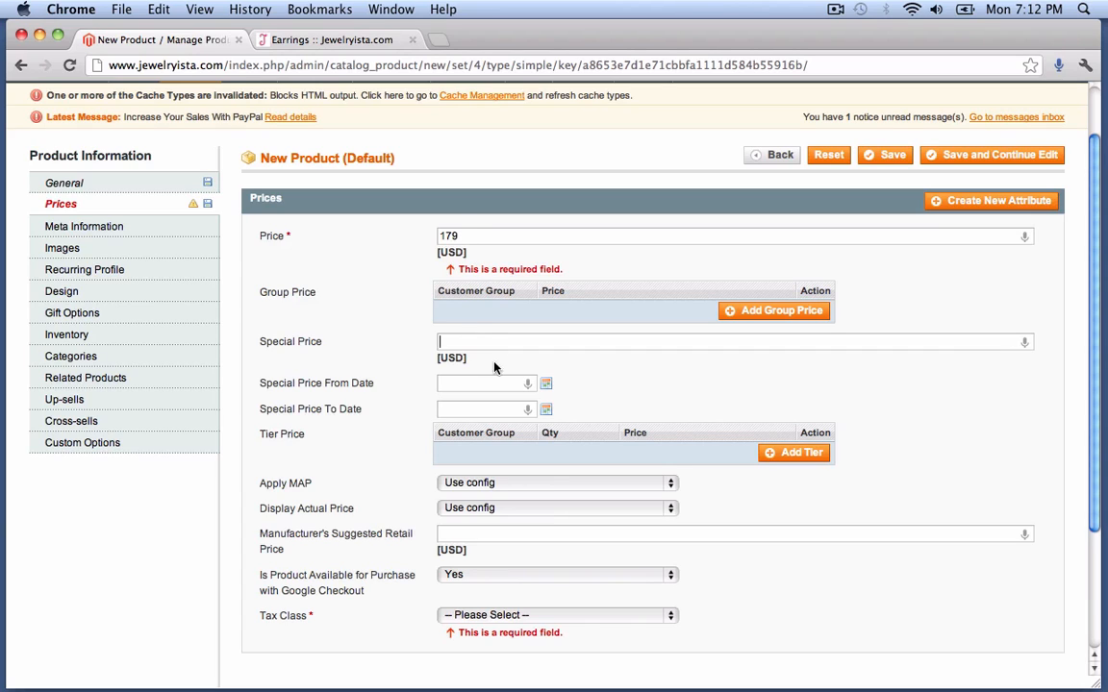
- Set the Special Price to 169, leaving its start date empty
click(468, 238)
drag(467, 239, 399, 235)
click(462, 343)
text(169)
click(544, 386)
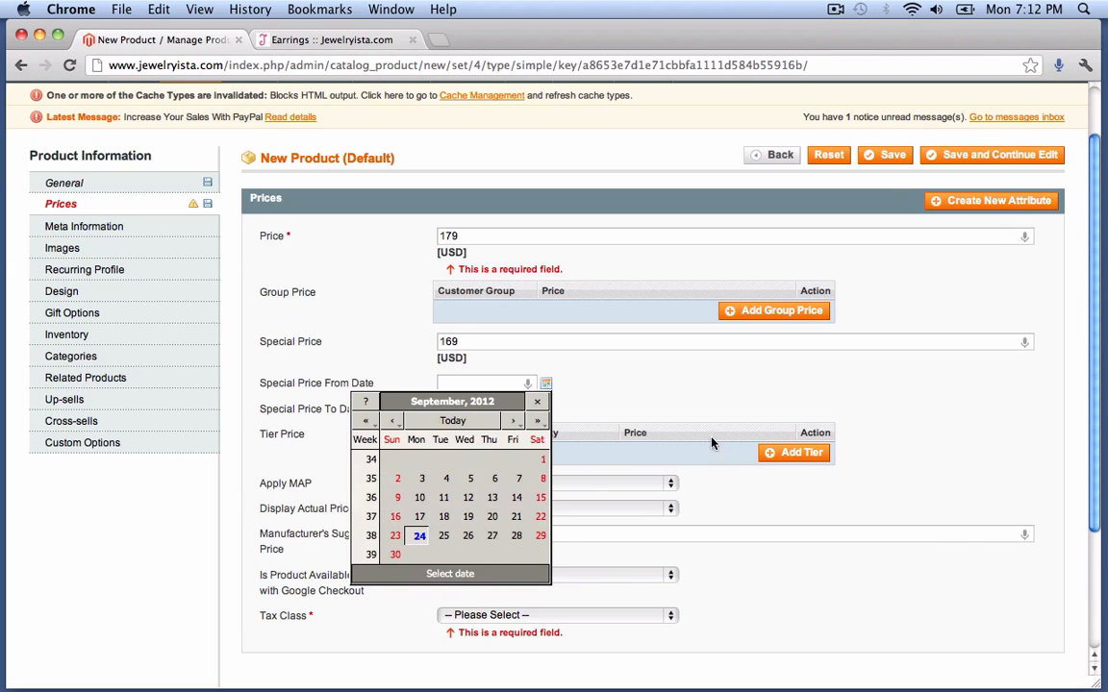
click(687, 412)
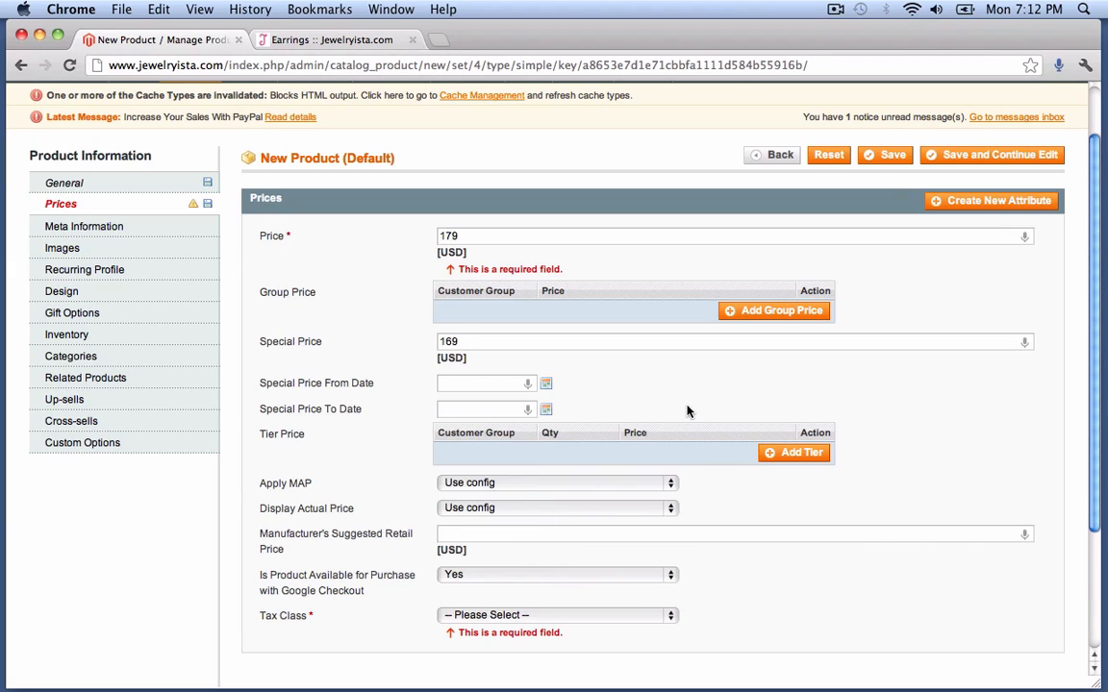
- Add tier prices of 145 at quantity 10 and 135 at quantity 20
click(781, 456)
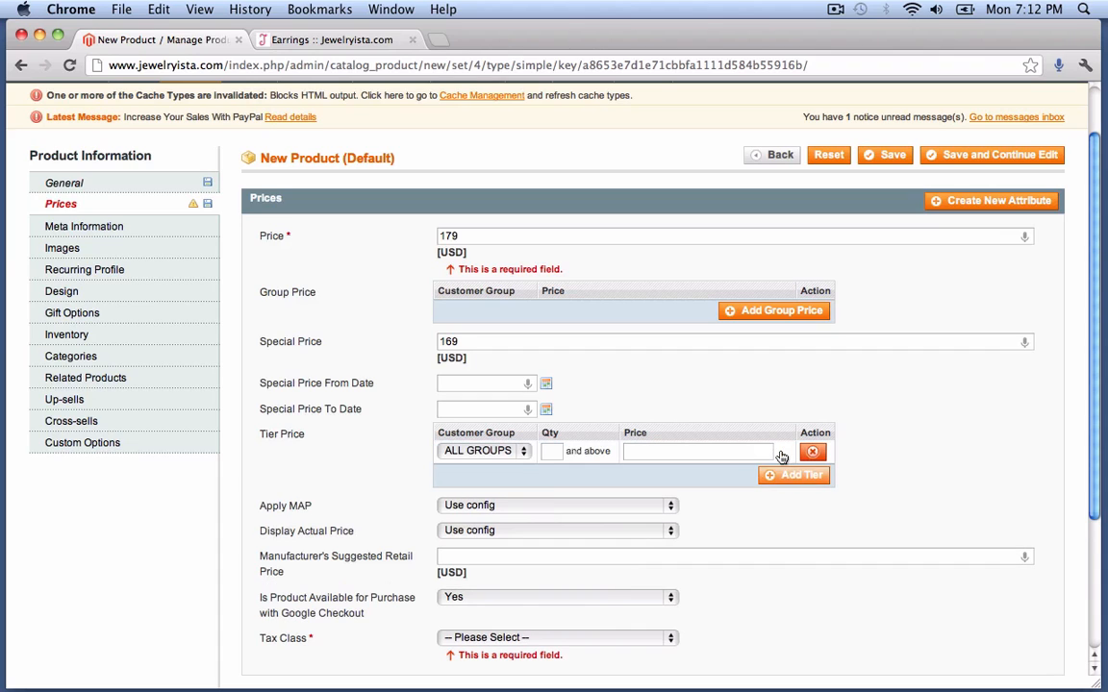
click(555, 452)
text(10)
click(643, 452)
text(145)
click(786, 476)
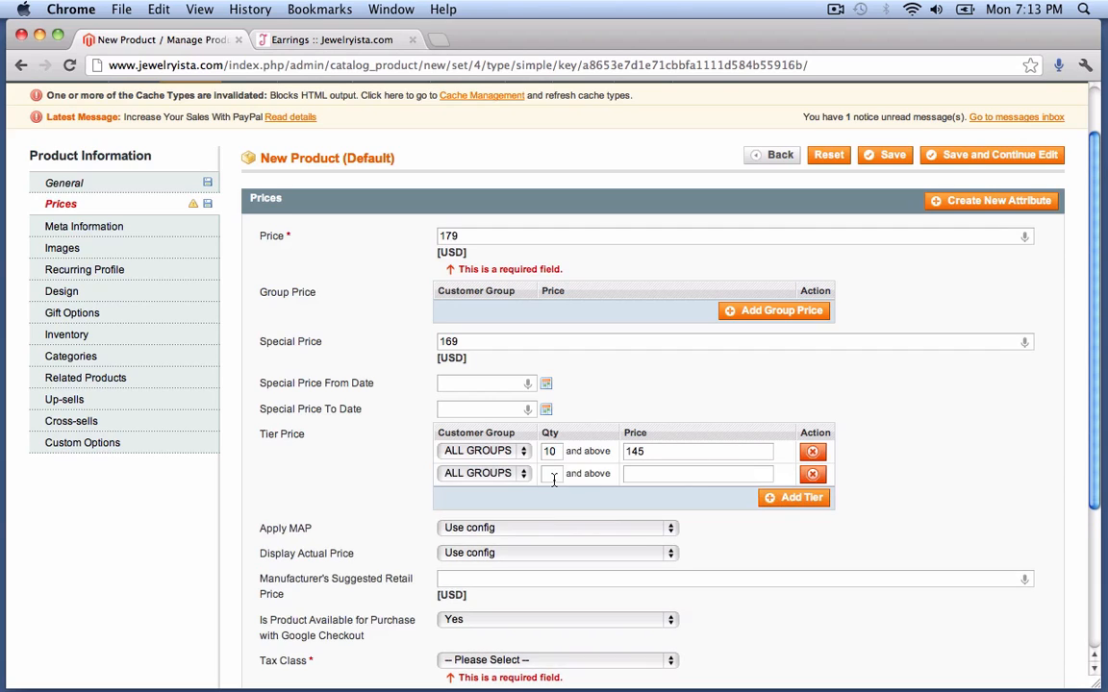
click(552, 475)
text(20)
click(667, 475)
text(135)
- Enter an MSRP of 240, set Tax Class to None, and save the product
scroll(604, 544, down, 1)
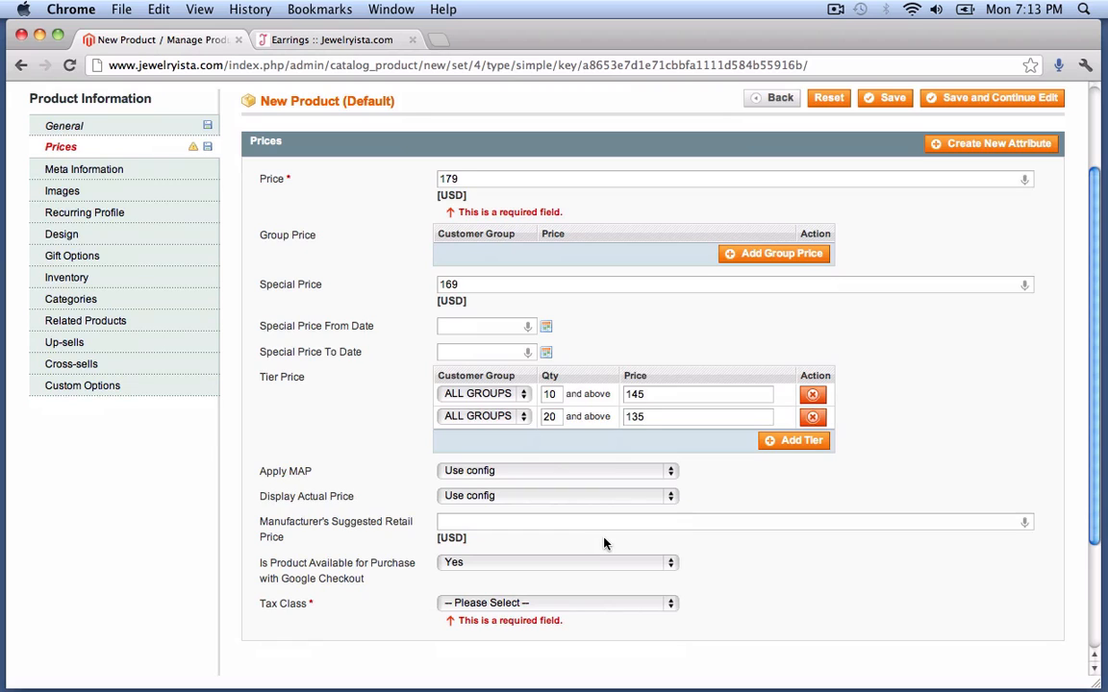
click(510, 471)
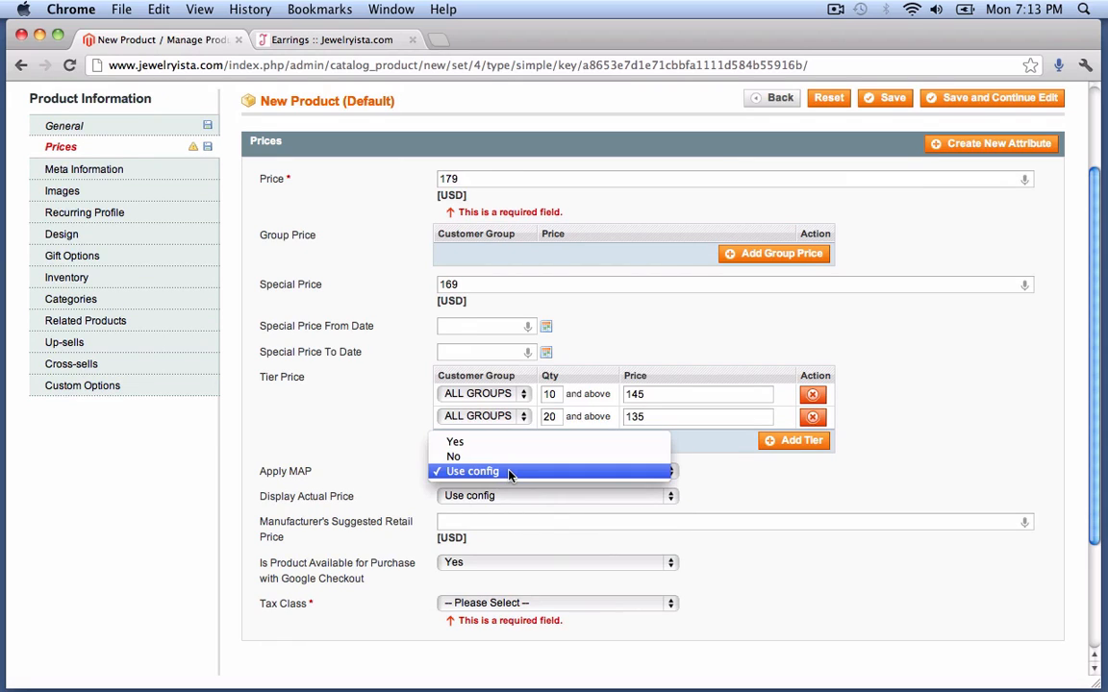
click(366, 457)
scroll(366, 457, down, 2)
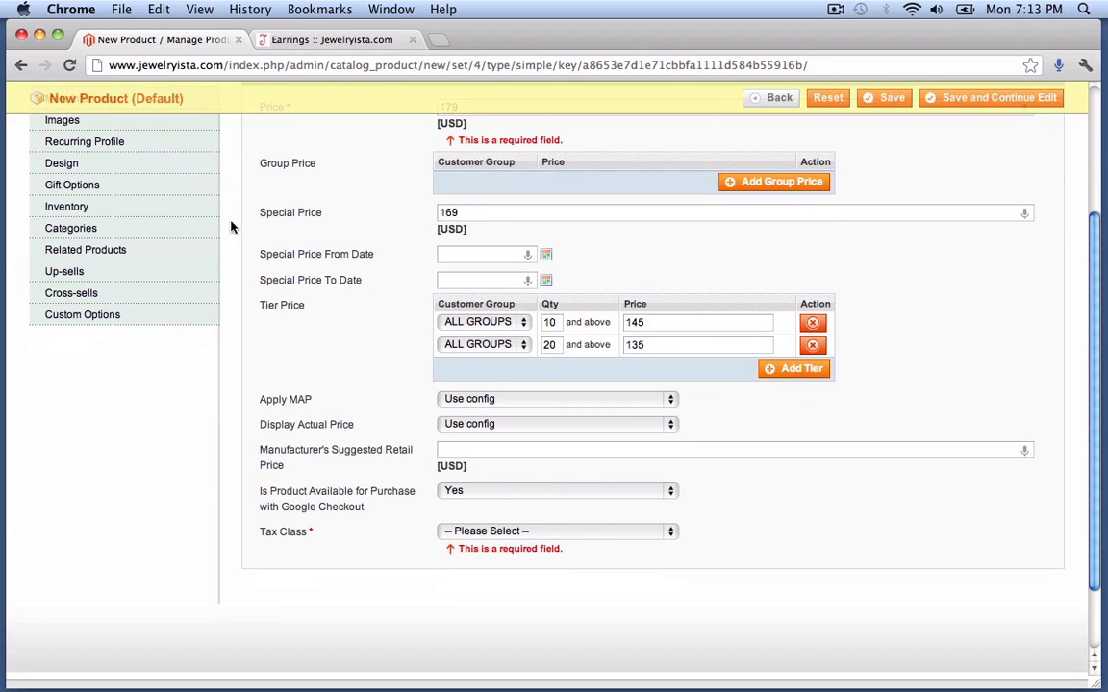
scroll(384, 386, down, 2)
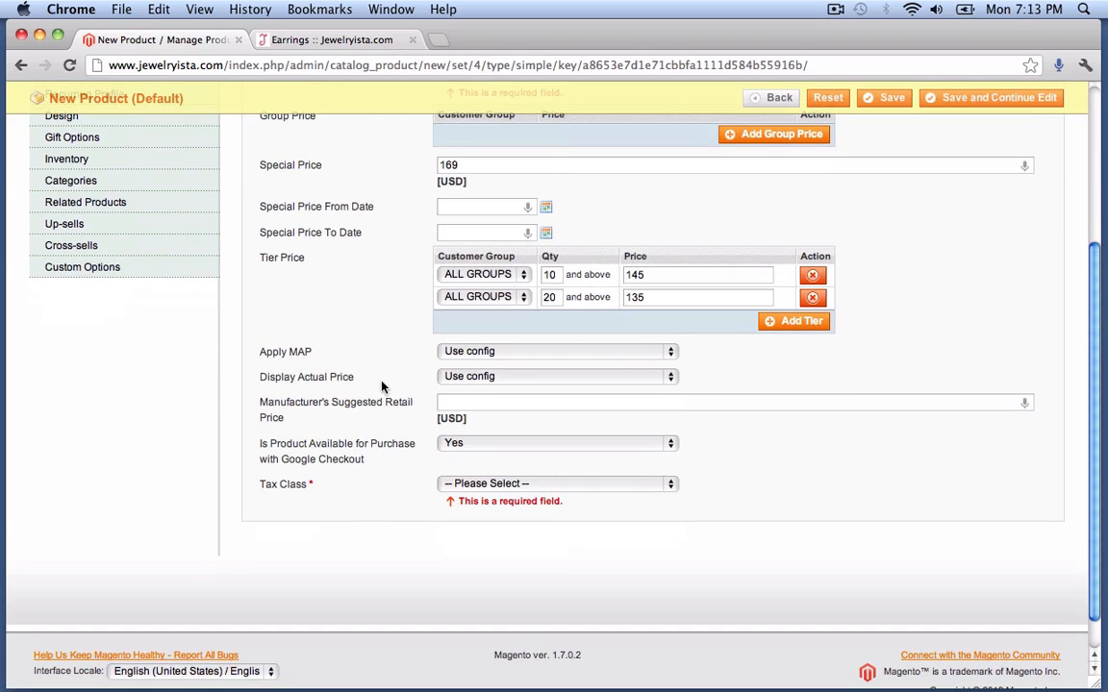
scroll(335, 386, down, 1)
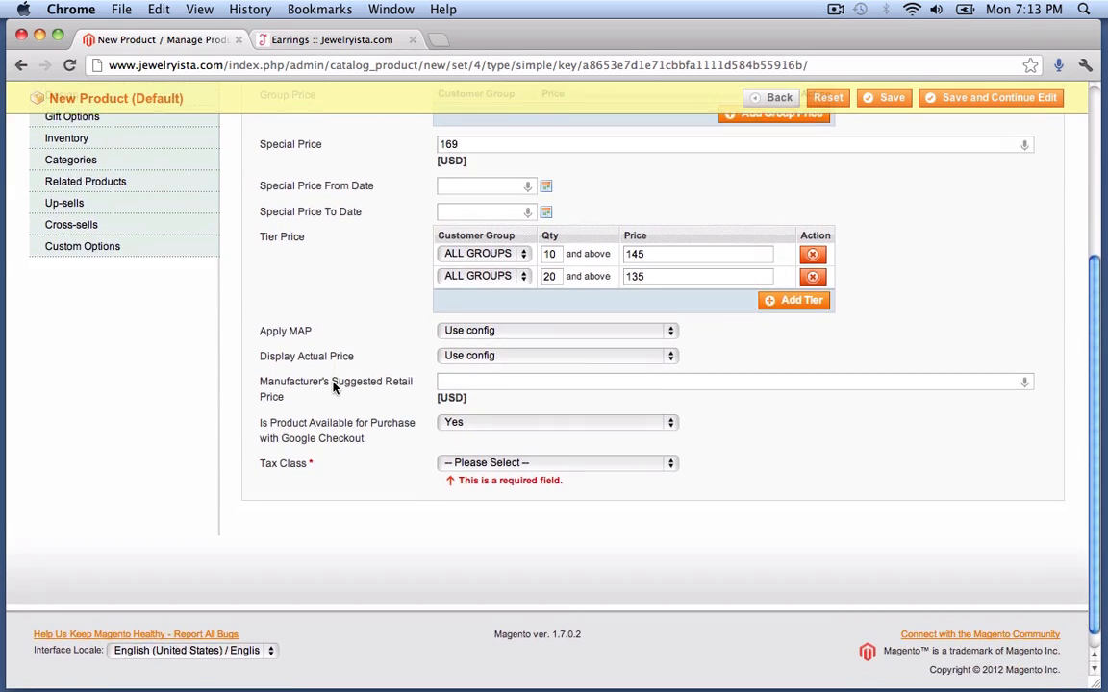
click(460, 381)
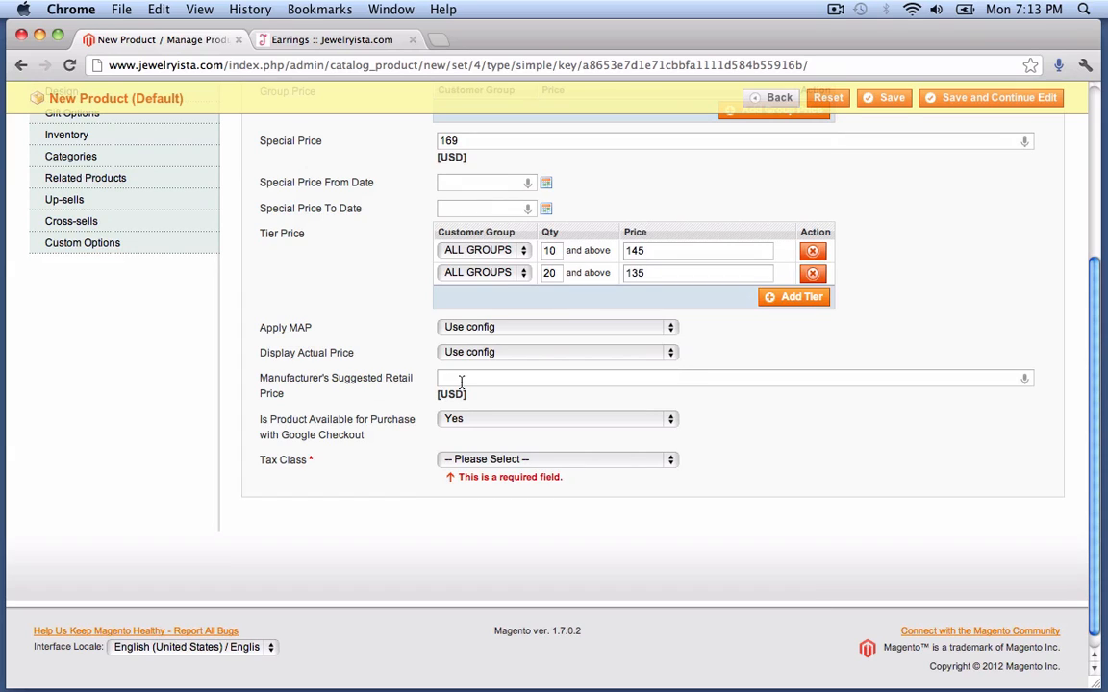
text(240)
click(505, 460)
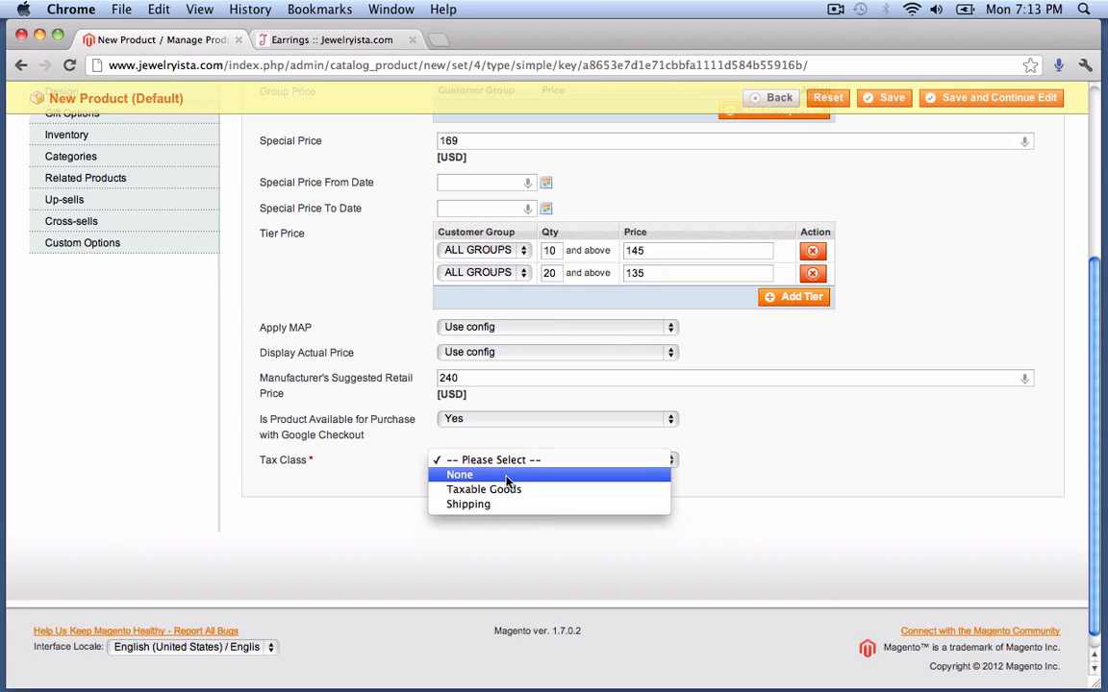
click(507, 478)
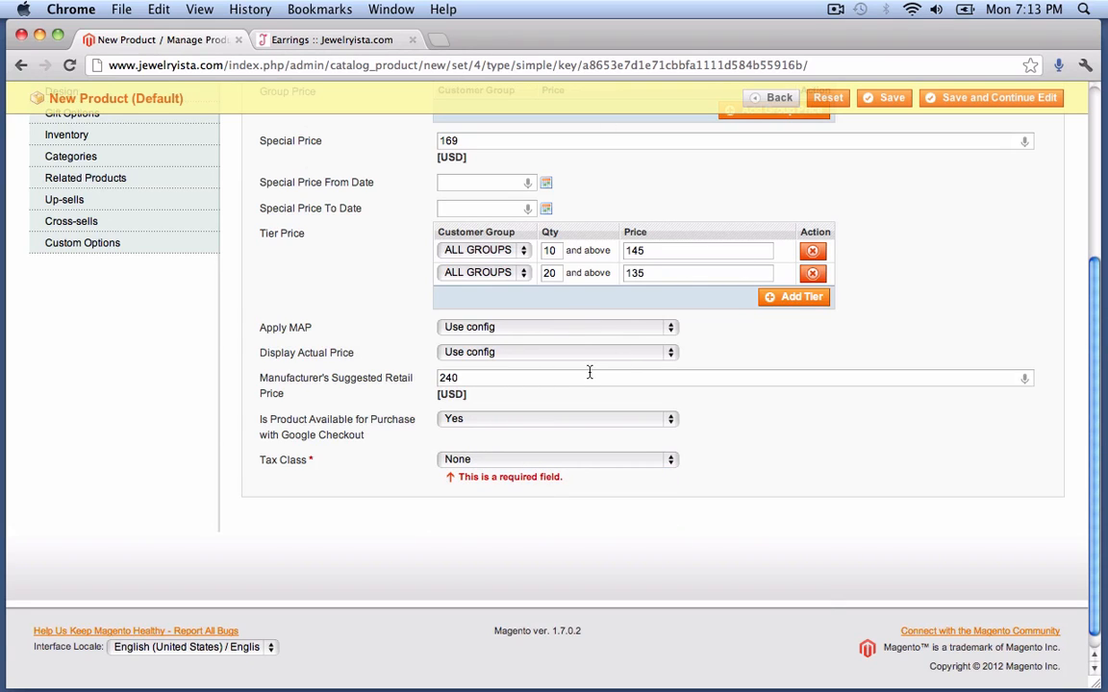
scroll(297, 447, up, 3)
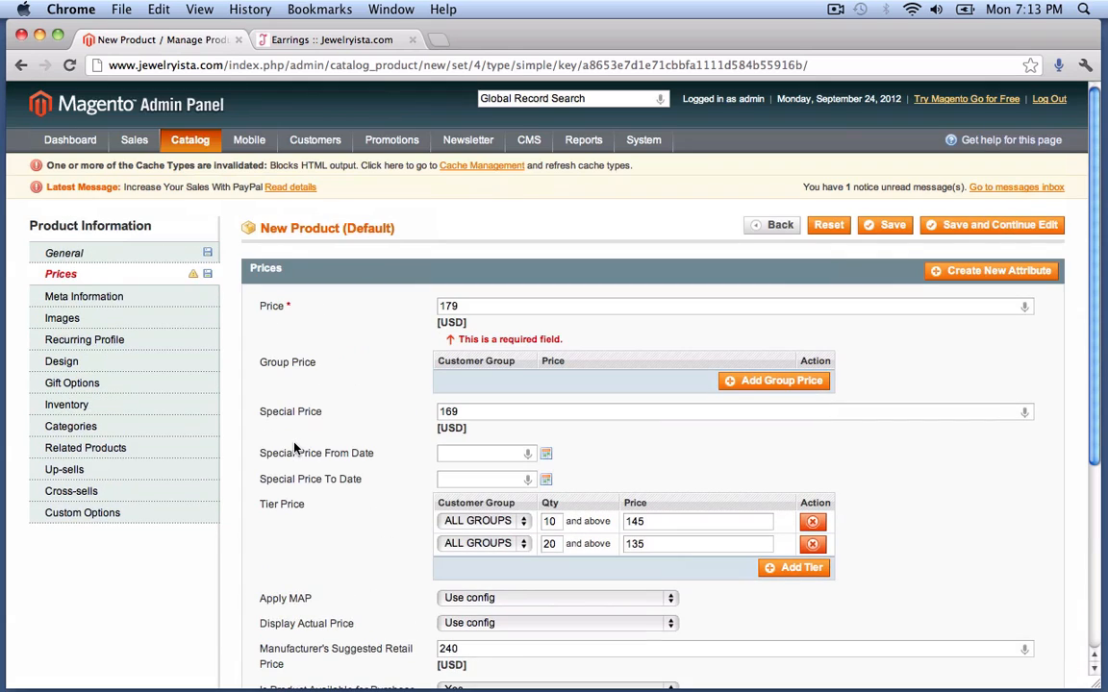
click(975, 227)
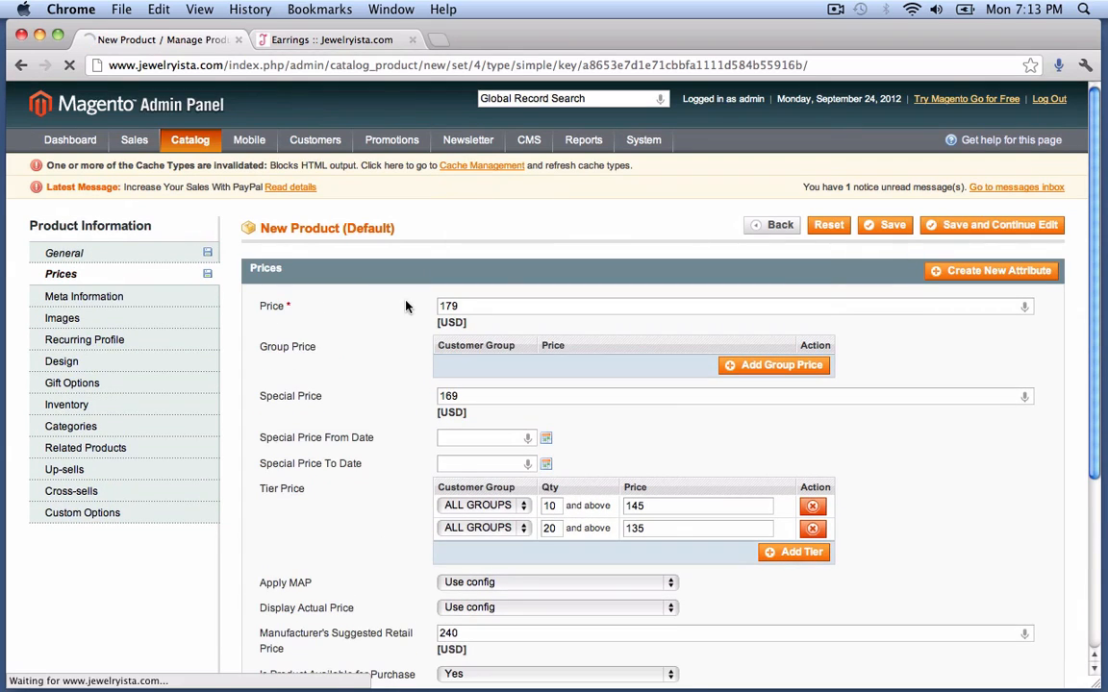
click(87, 297)
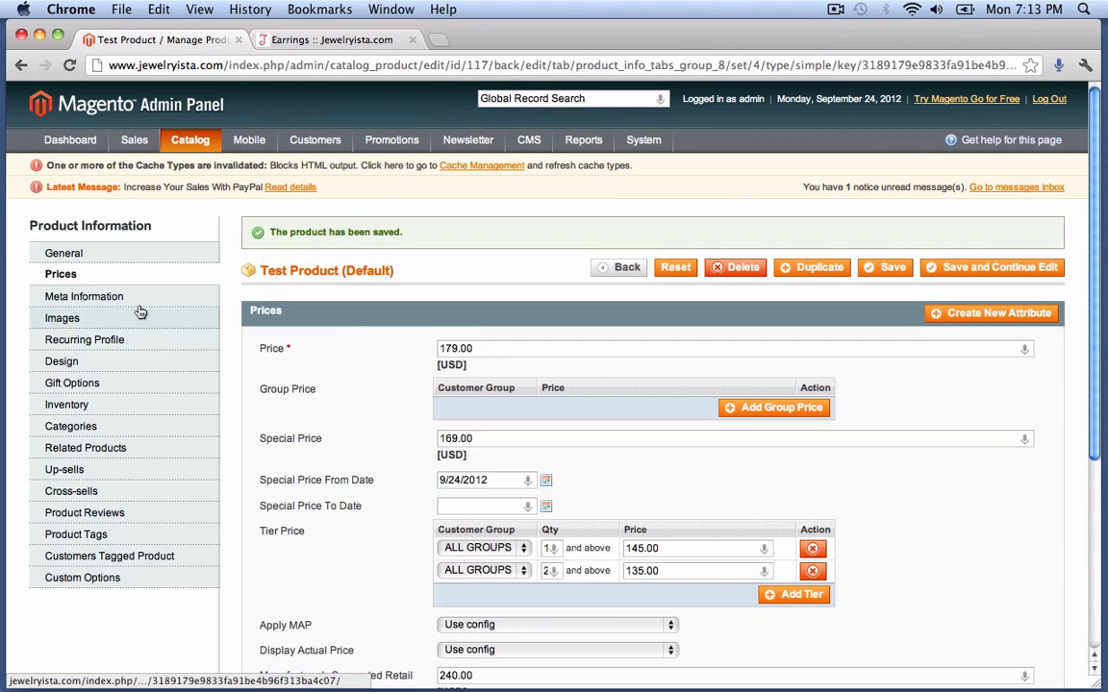
- Set the Meta Title to 'This is a test product', clearing the pasted URL
click(133, 296)
click(512, 347)
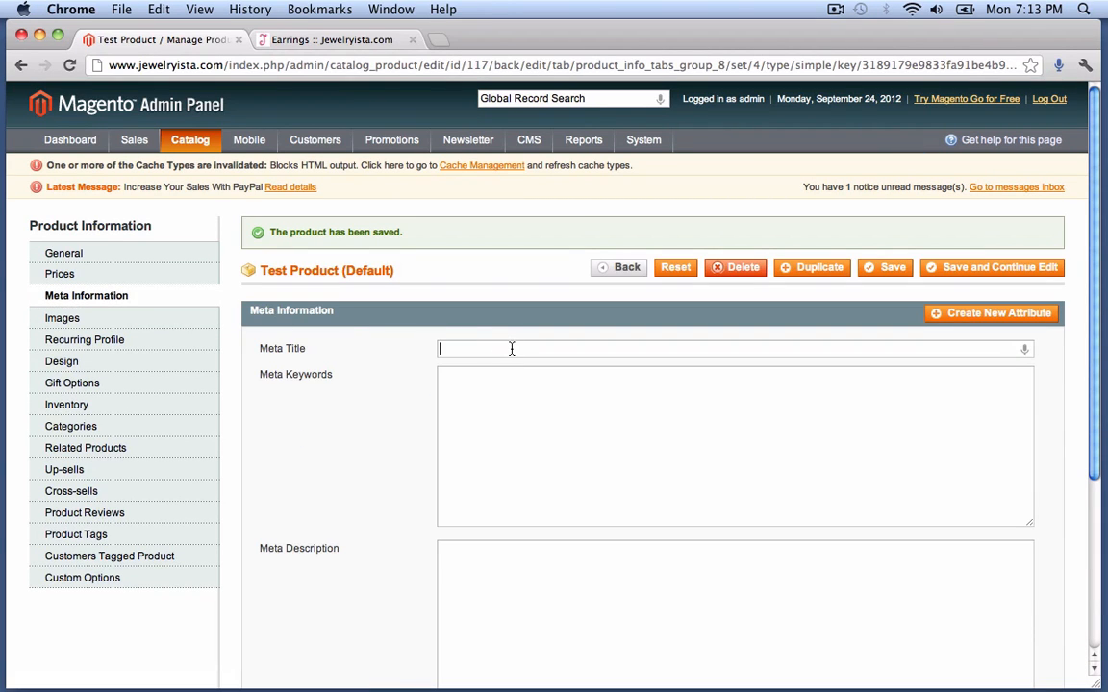
text(http://www.jewelryista.com/)
drag(589, 348, 329, 332)
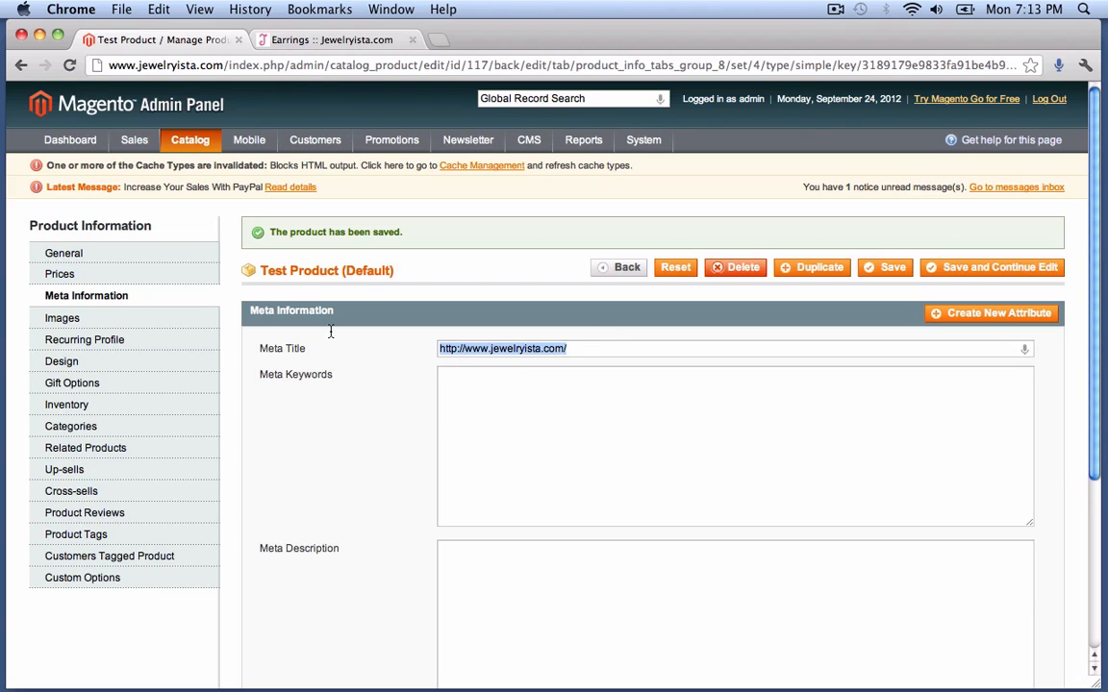
key(BackSpace)
text(This is a t)
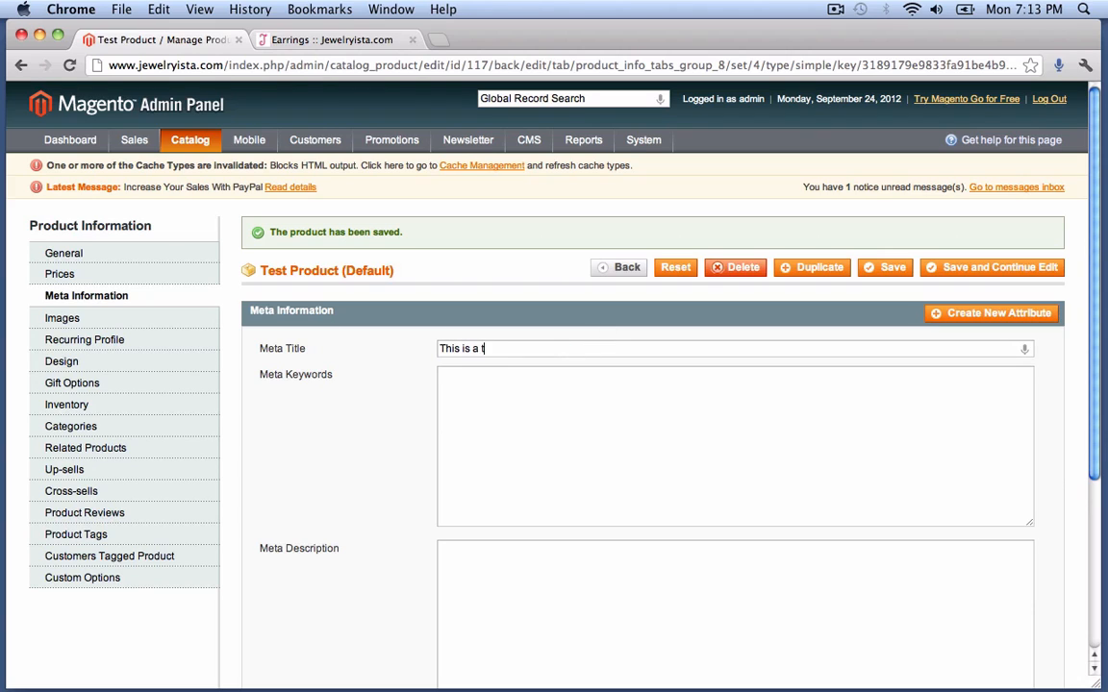
text(est product)
- Copy the title into Meta Keywords and Meta Description, then save the product
key(super+a)
key(super+c)
click(492, 415)
key(super+v)
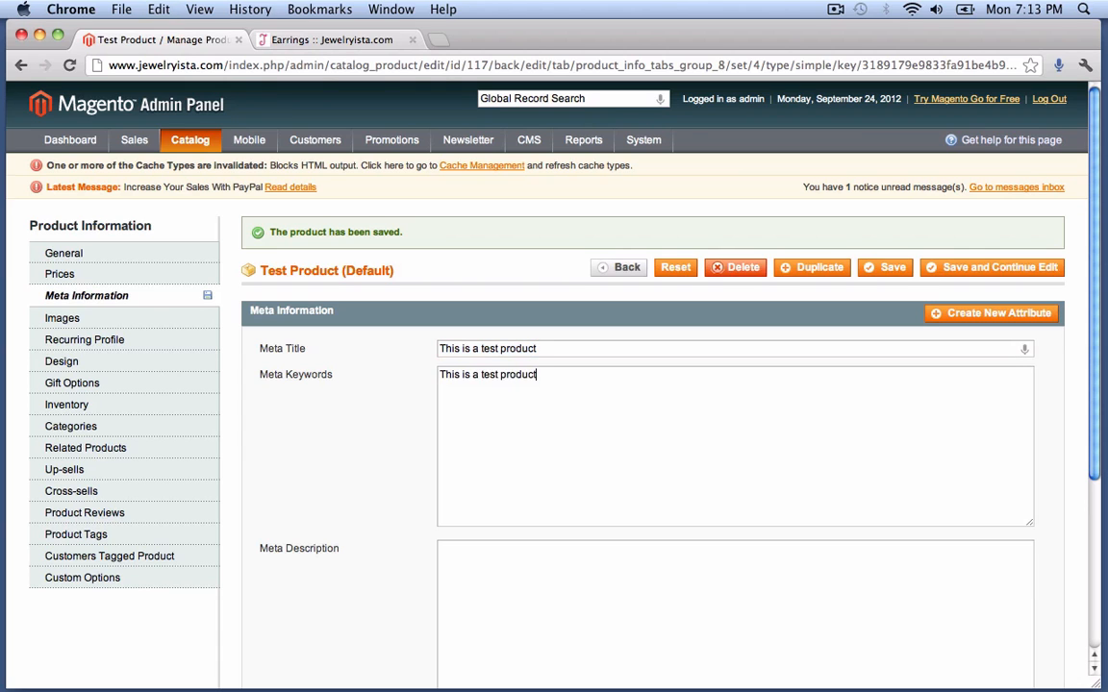
scroll(513, 385, down, 5)
click(513, 362)
key(super+v)
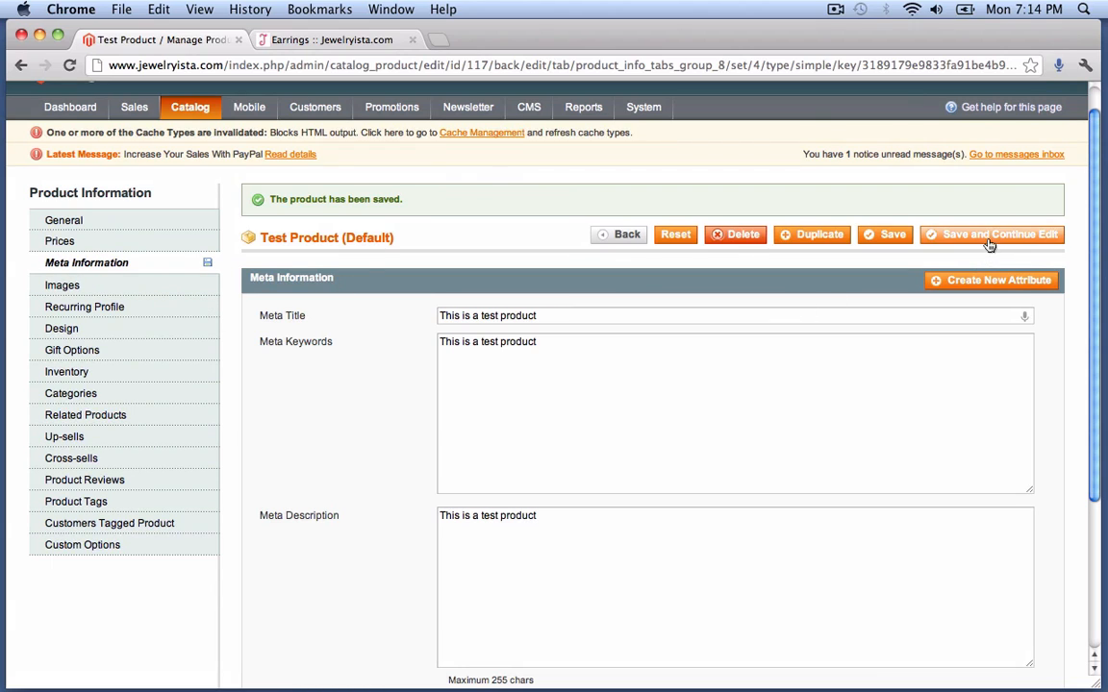
click(988, 245)
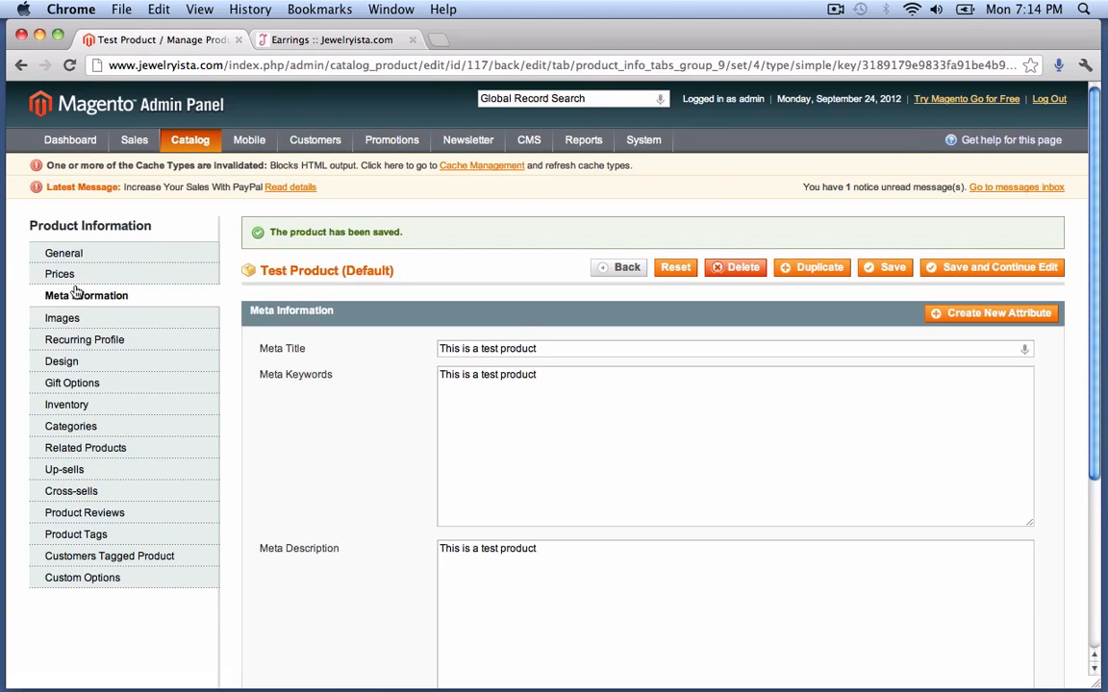
click(85, 320)
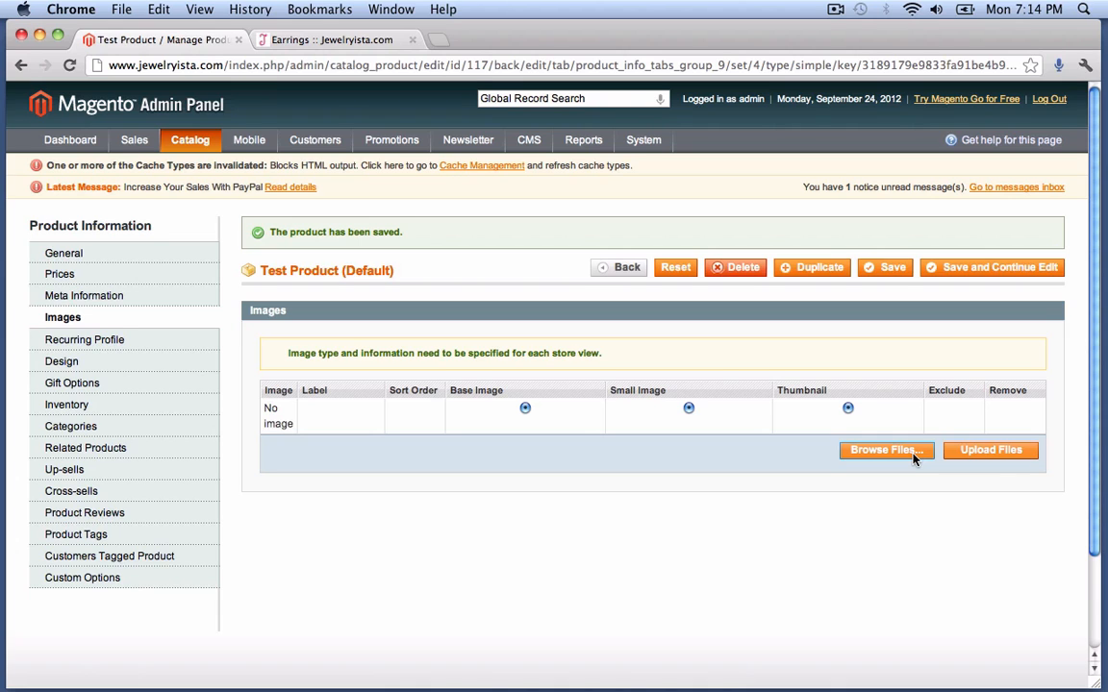
- Queue the ring images 990644609_MV_LG, 990644609_PR_LG and 990644609_SV_LG for upload
click(913, 452)
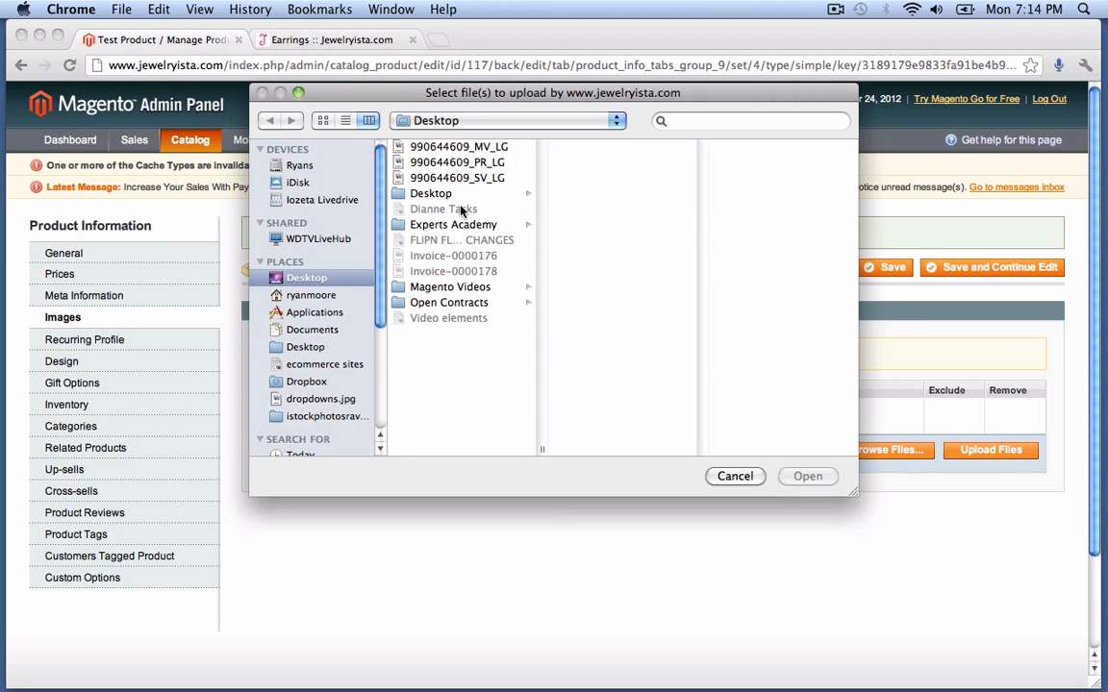
click(456, 147)
click(456, 162)
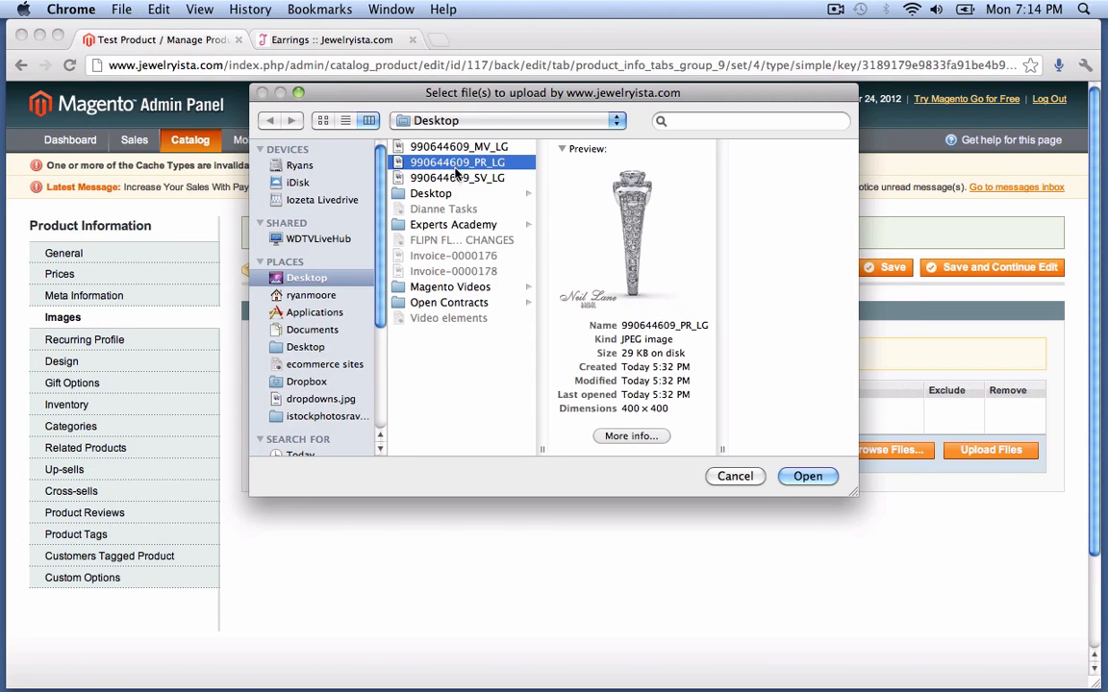
click(456, 179)
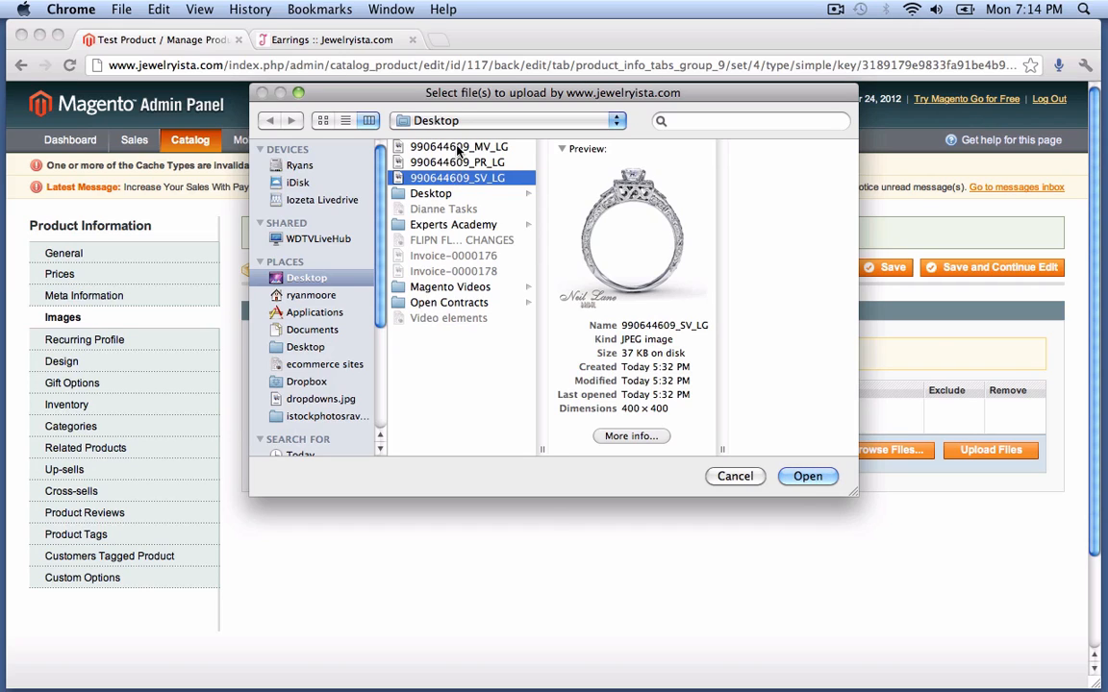
click(457, 149)
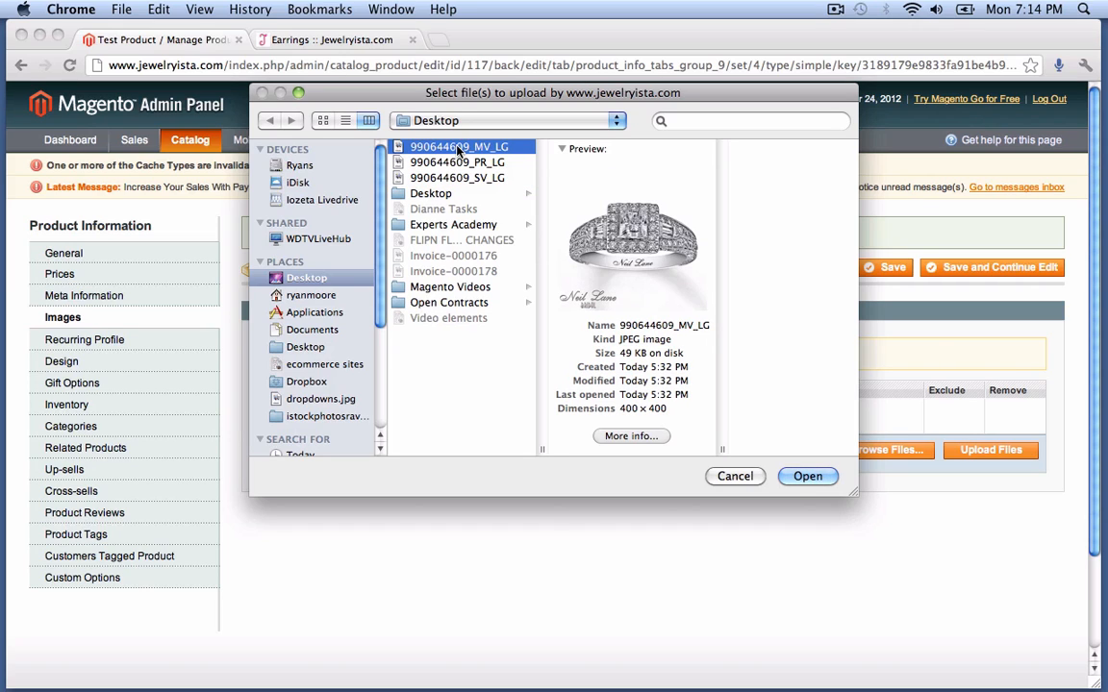
drag(458, 149, 458, 182)
click(789, 476)
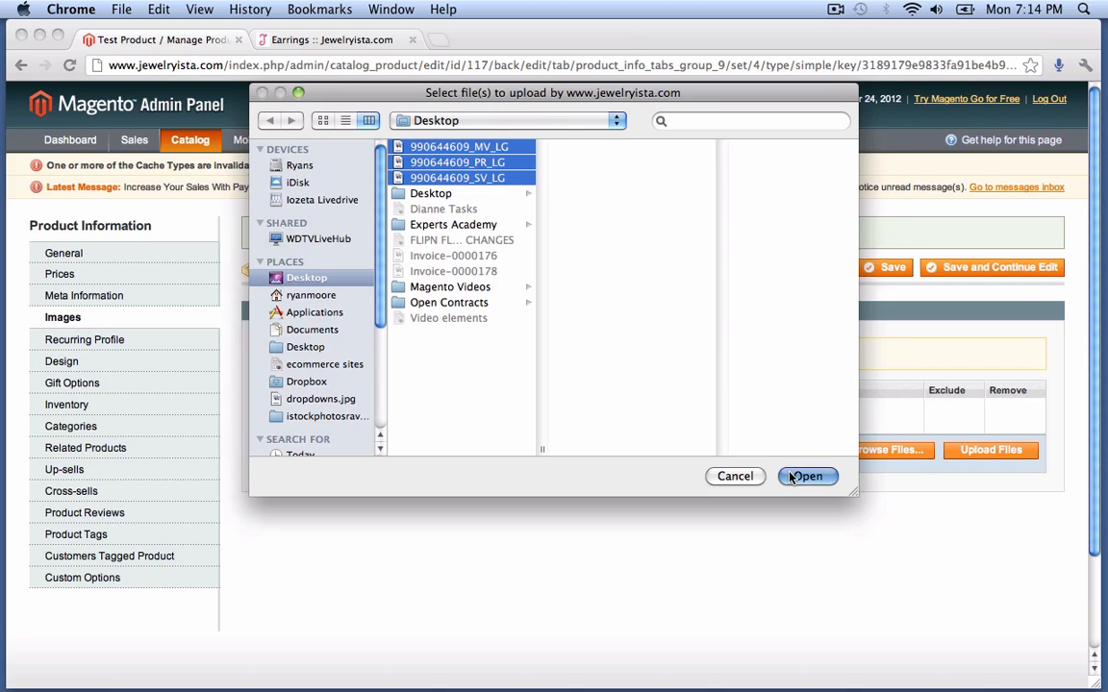
click(763, 556)
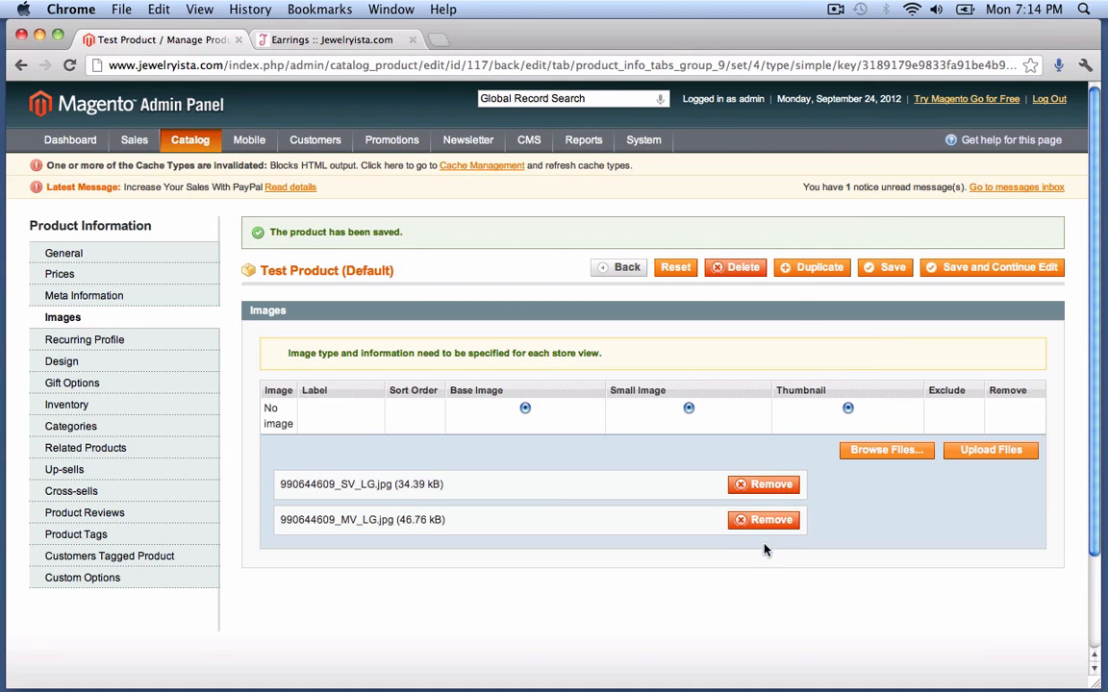
click(766, 521)
click(877, 450)
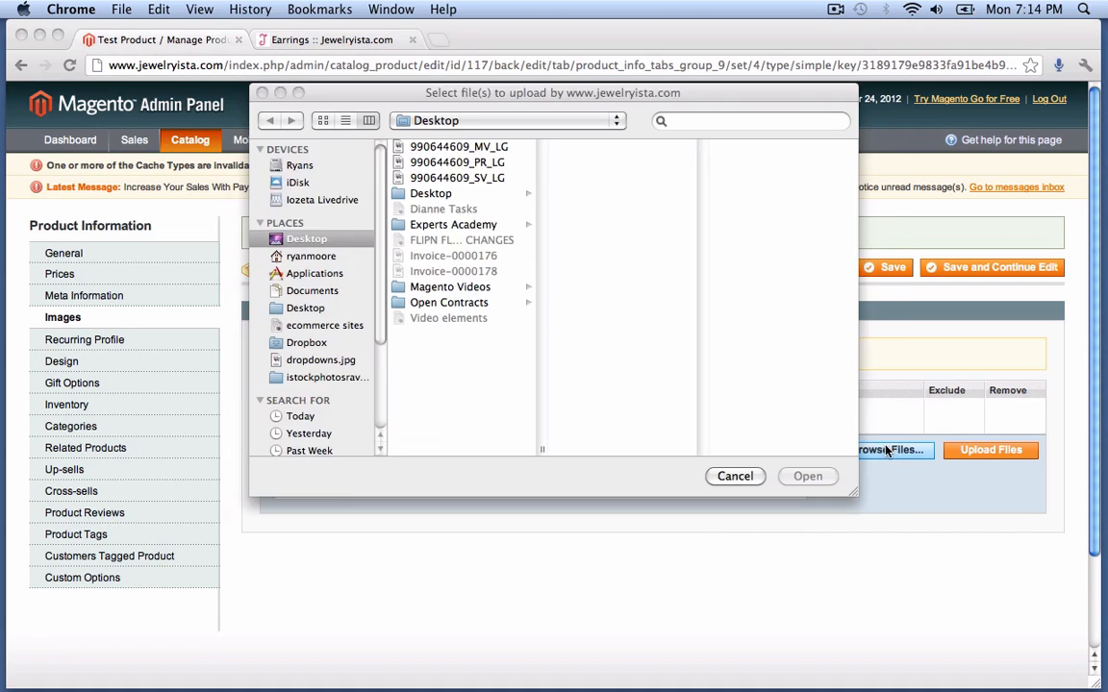
click(460, 163)
click(808, 476)
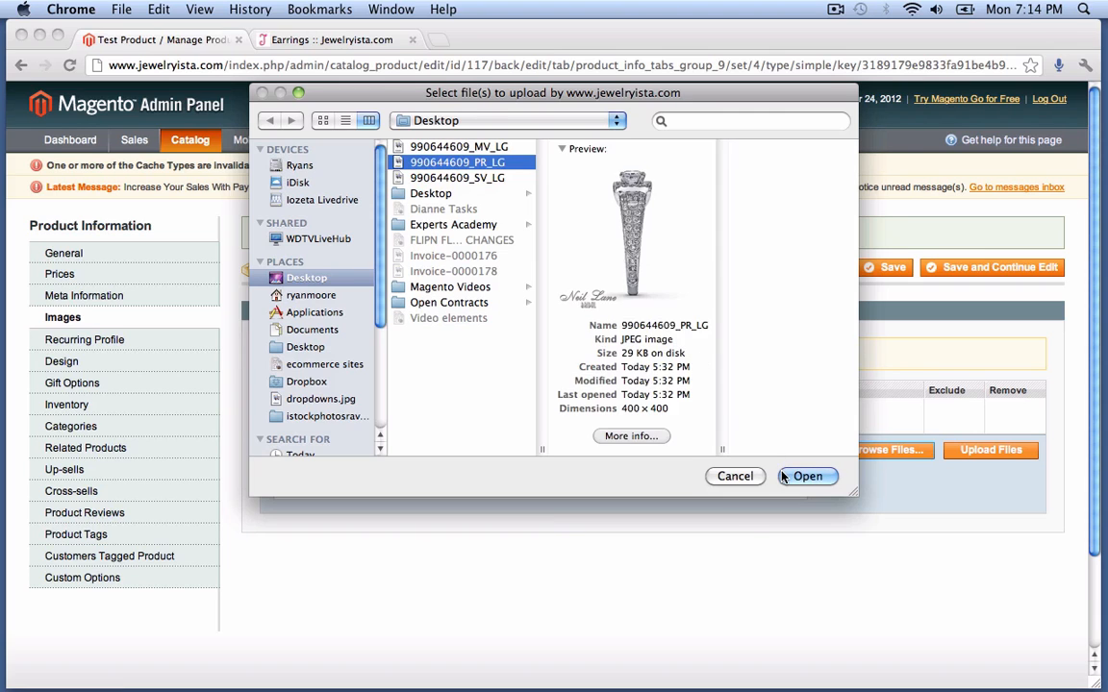
click(877, 450)
click(458, 178)
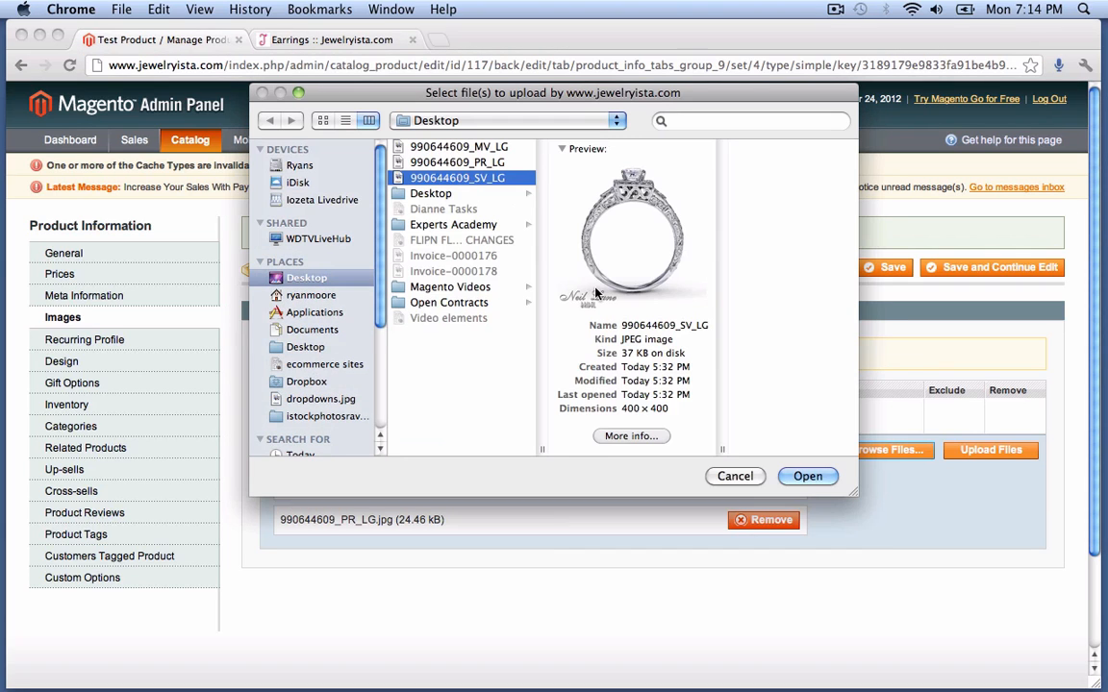
click(807, 476)
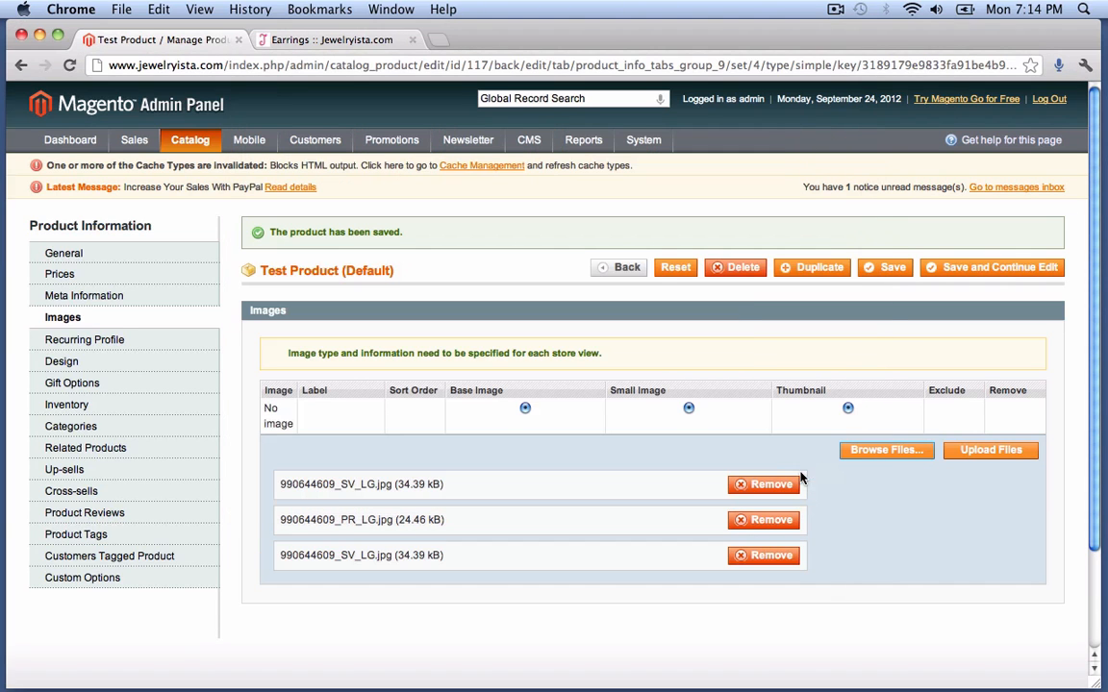
- Upload the three ring images and make the first one the base image
click(979, 457)
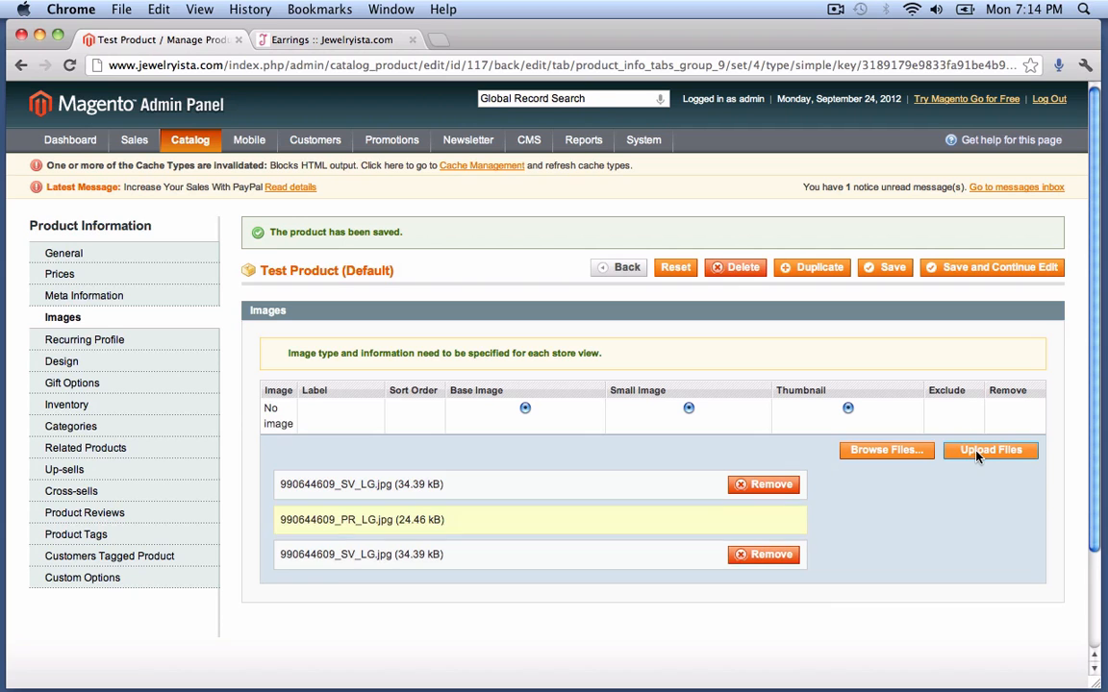
scroll(320, 471, down, 2)
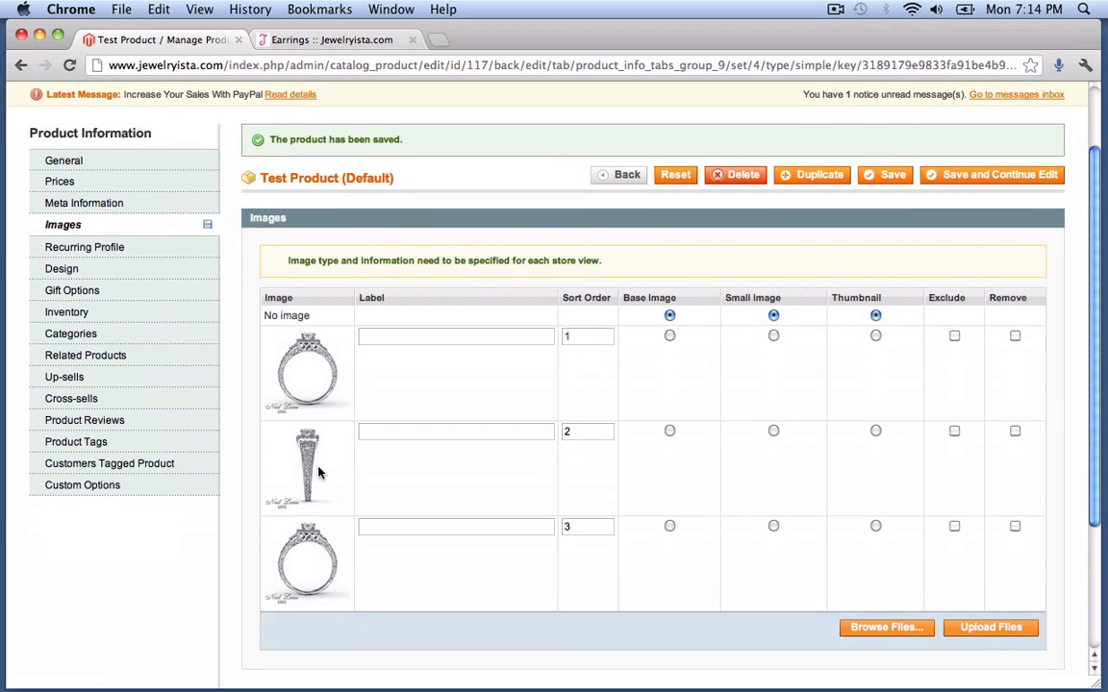
scroll(320, 471, down, 3)
scroll(320, 472, up, 3)
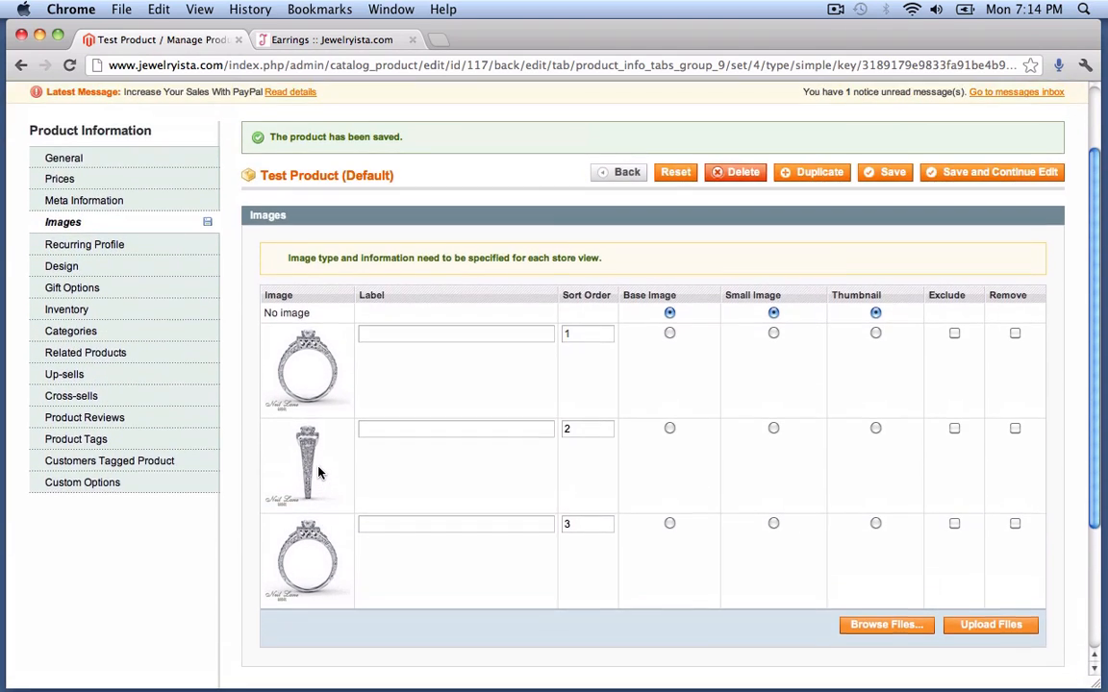
scroll(320, 472, up, 1)
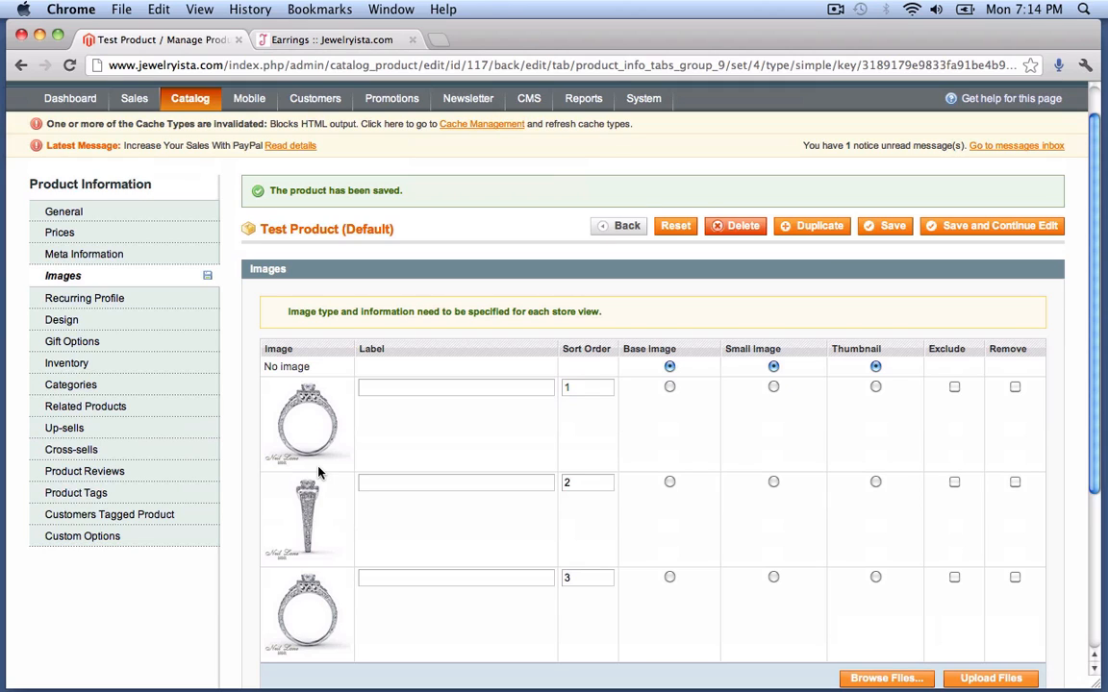
click(670, 387)
- View the Rhinestone Stud Earrings storefront page and its extra views, then return to the admin editor
click(336, 37)
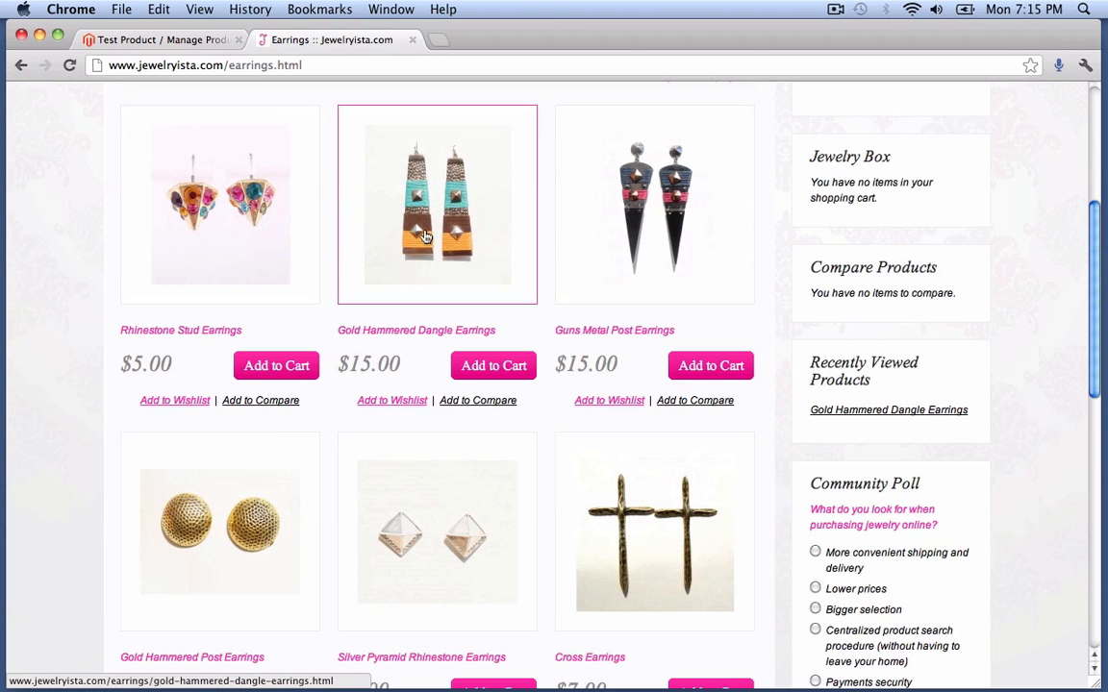
click(214, 209)
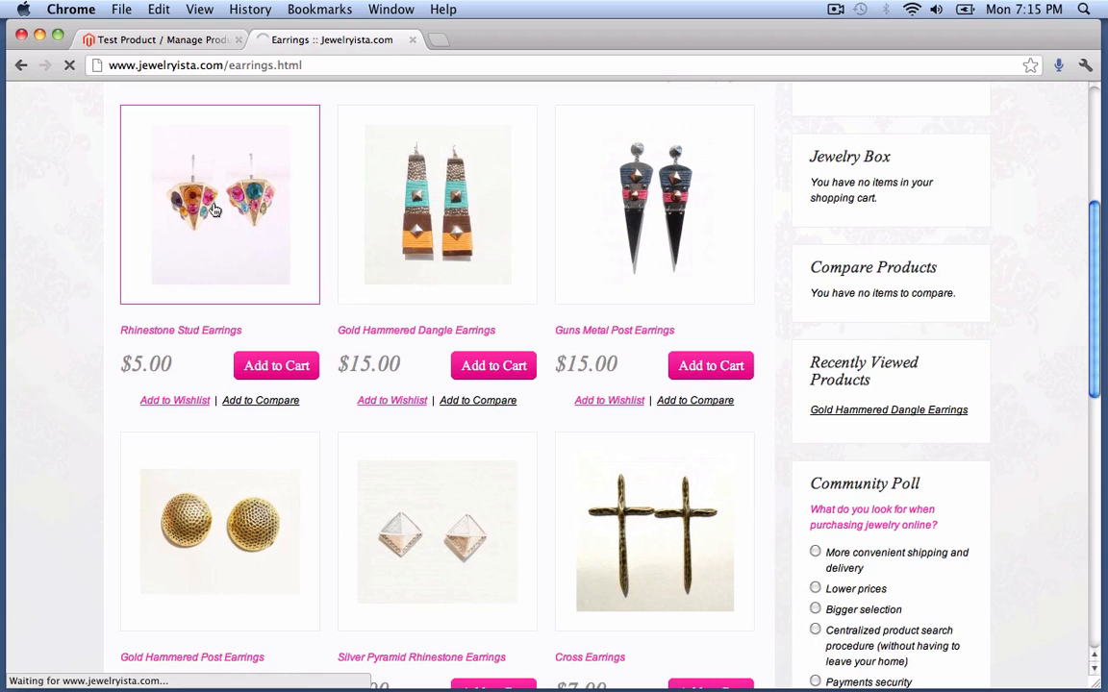
click(173, 39)
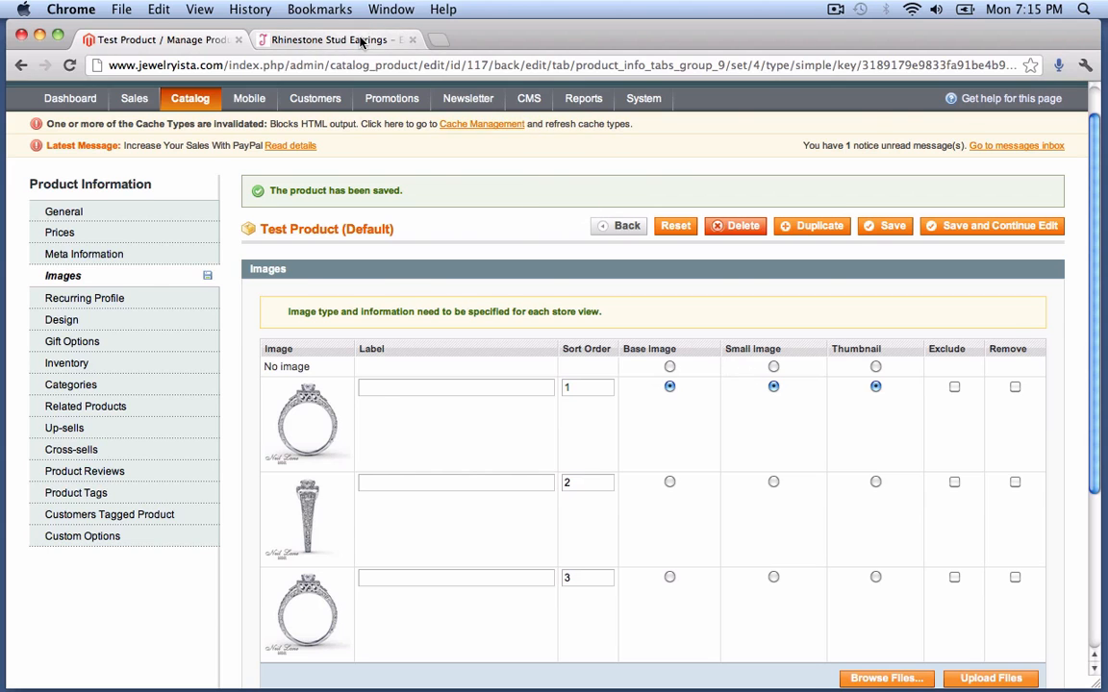
click(362, 41)
scroll(428, 306, down, 3)
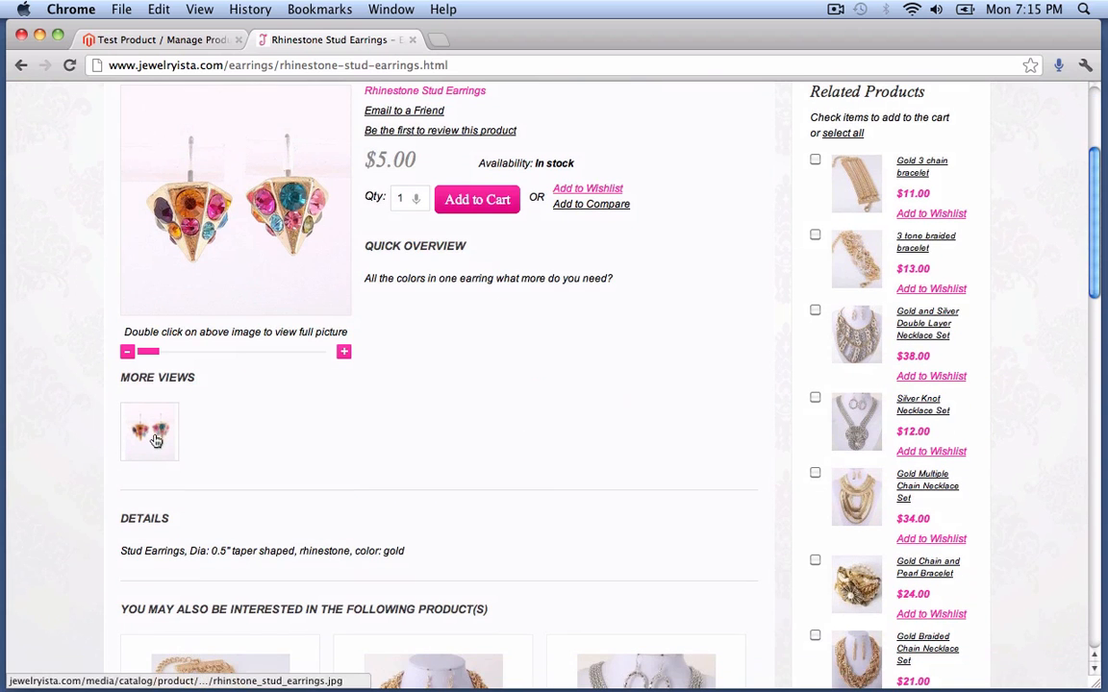
click(159, 39)
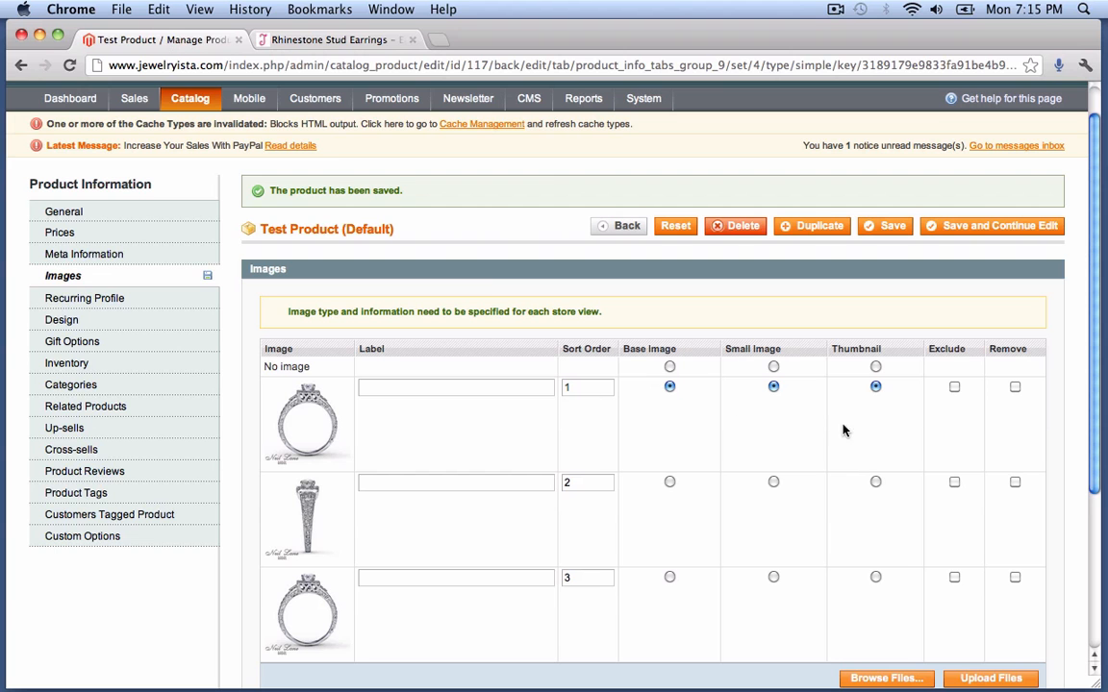
- Save the product with its new images and review its Design and Gift Options settings
scroll(870, 429, down, 1)
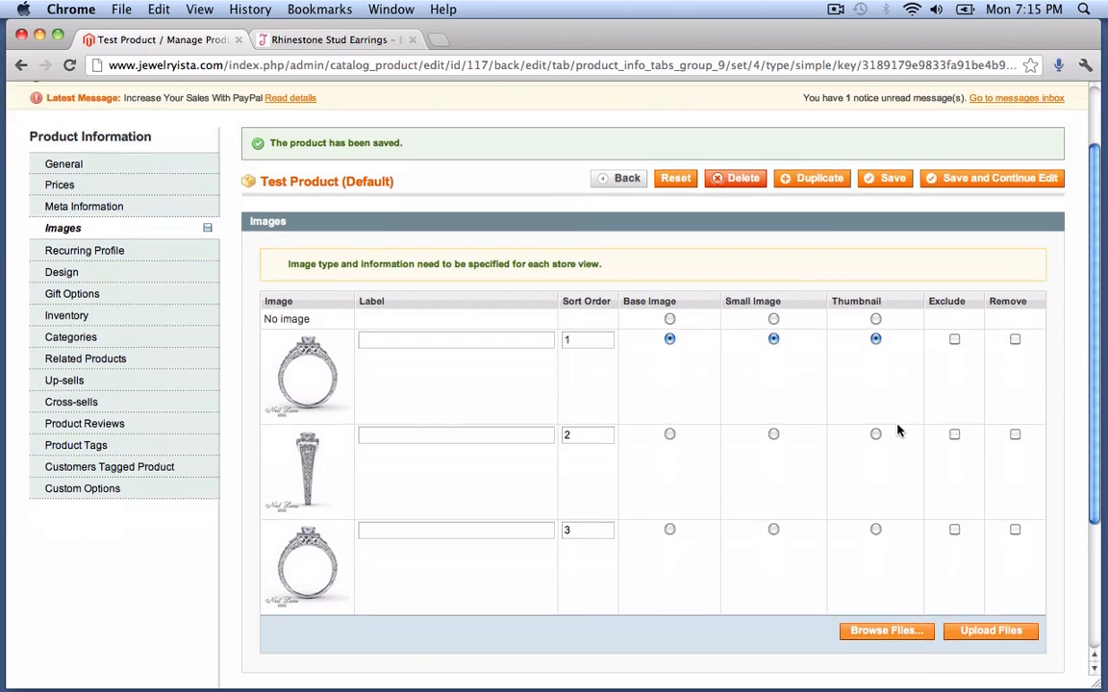
scroll(897, 431, down, 1)
scroll(848, 373, down, 3)
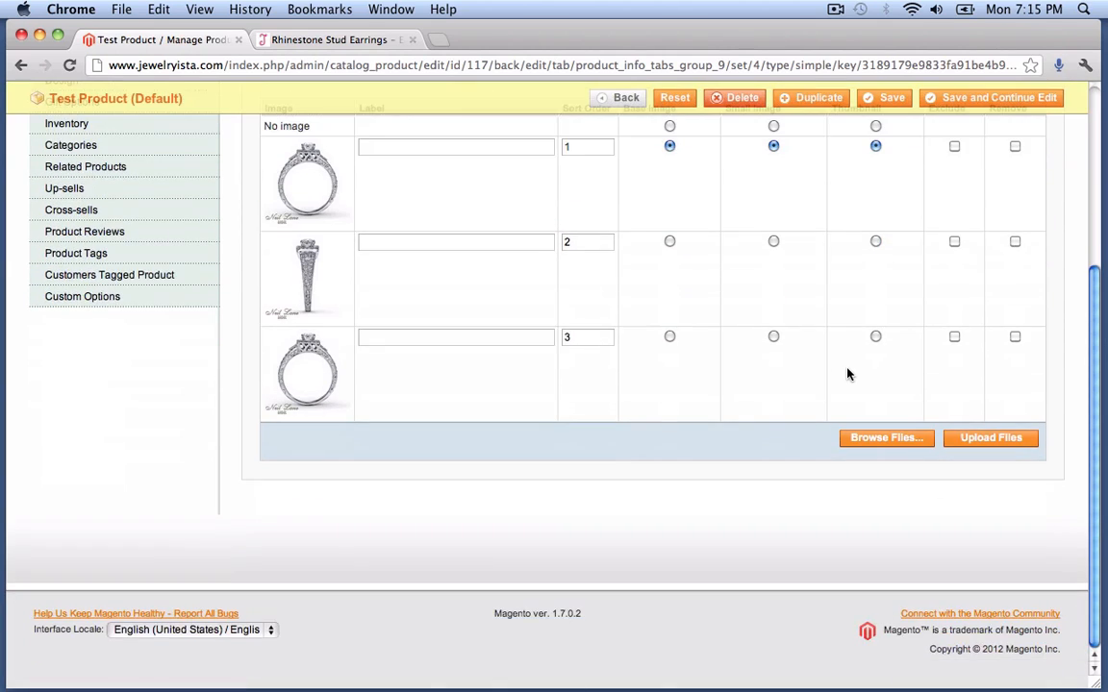
scroll(848, 373, up, 4)
click(953, 197)
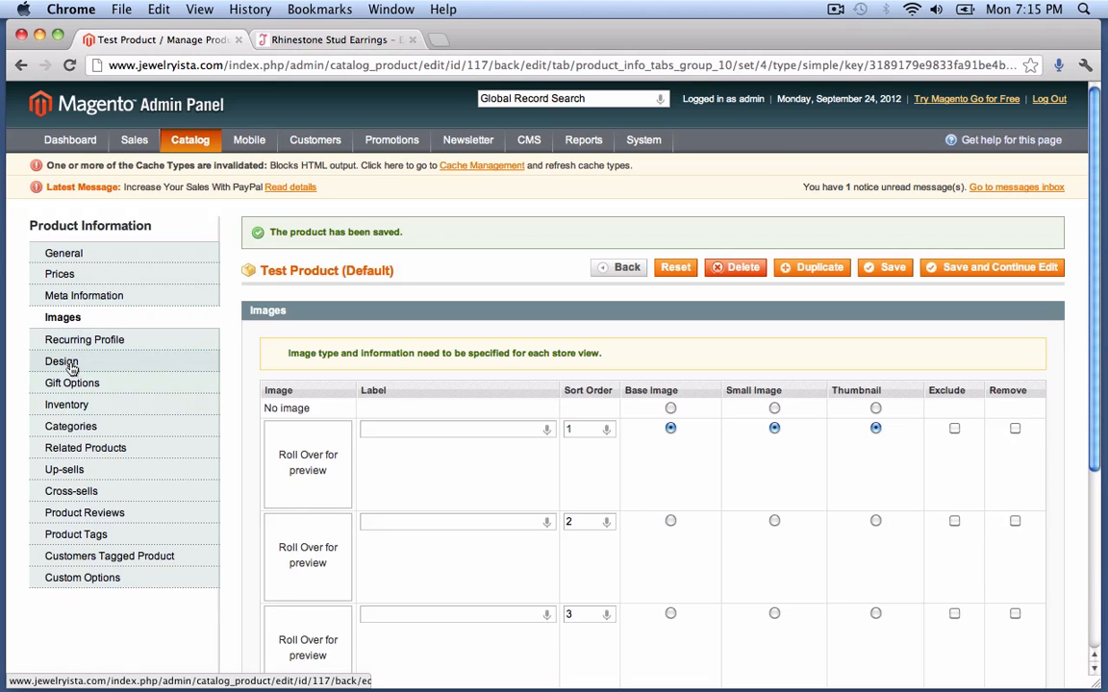
click(69, 364)
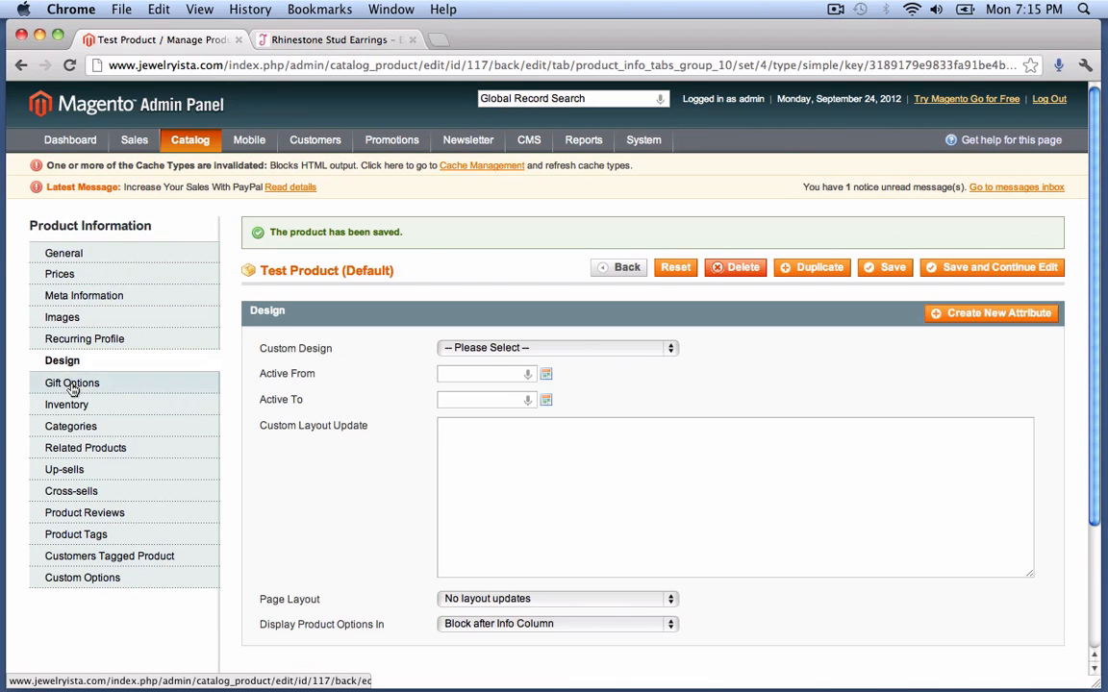
click(77, 386)
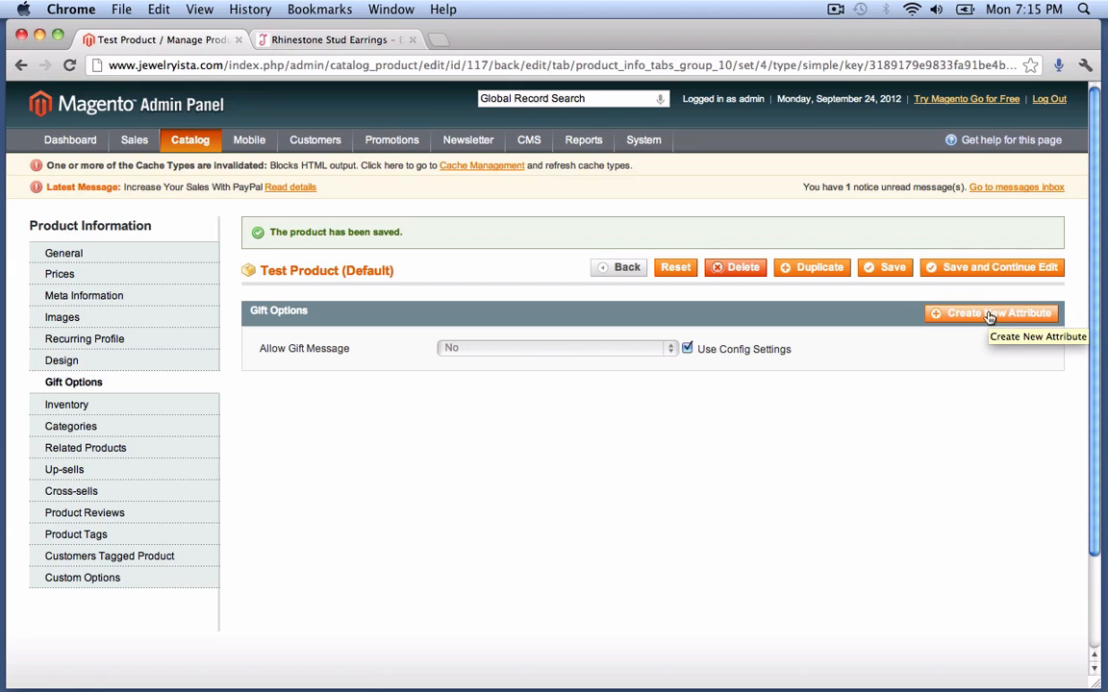
- Look at the Create New Attribute window and close it without saving
click(990, 318)
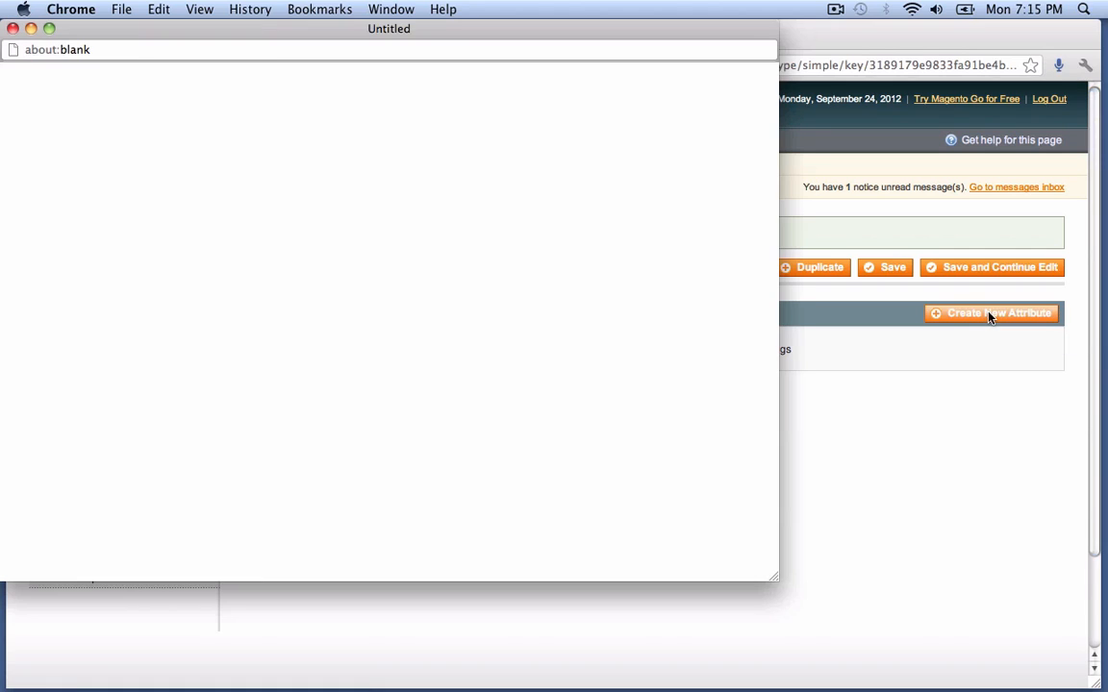
scroll(476, 260, down, 5)
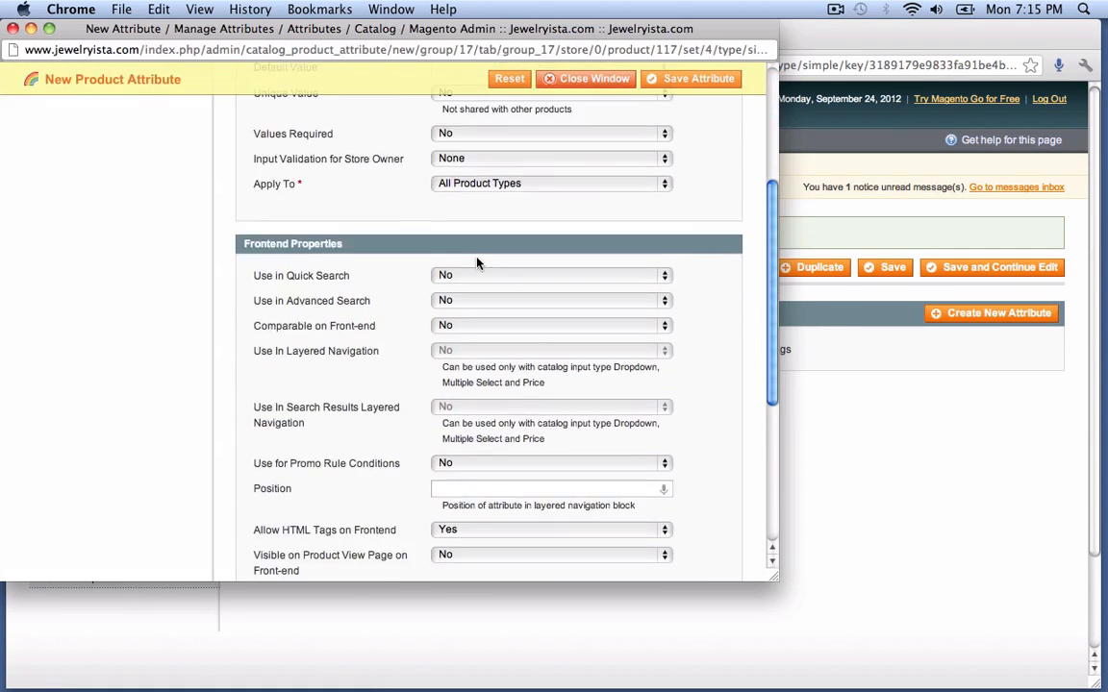
scroll(476, 260, up, 5)
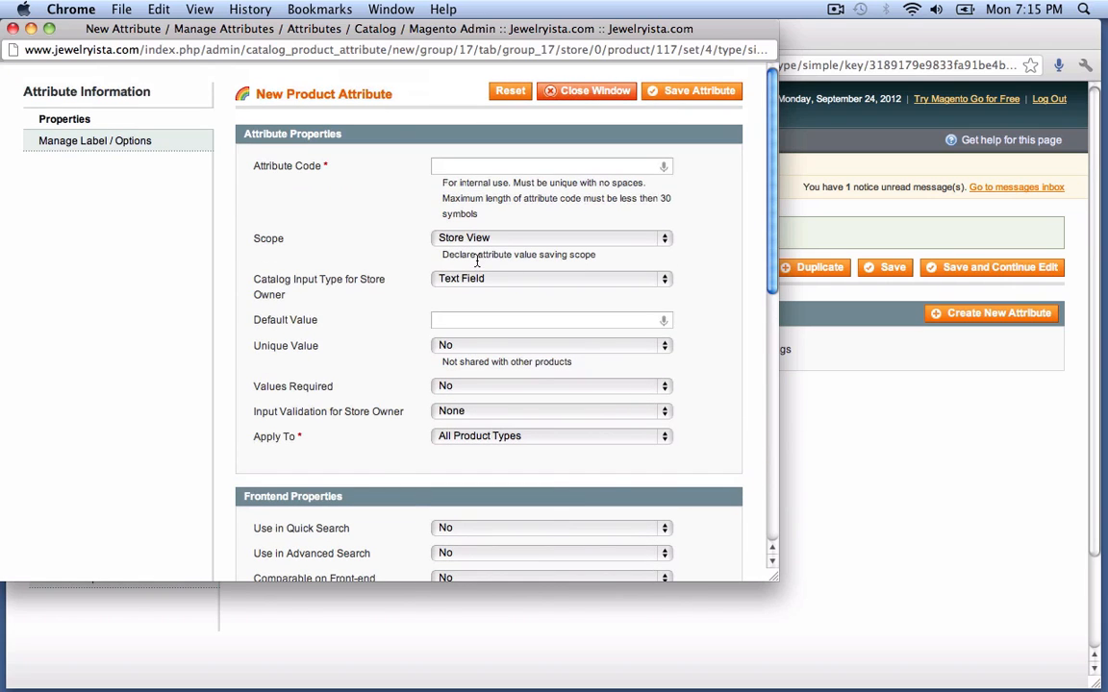
scroll(411, 272, down, 2)
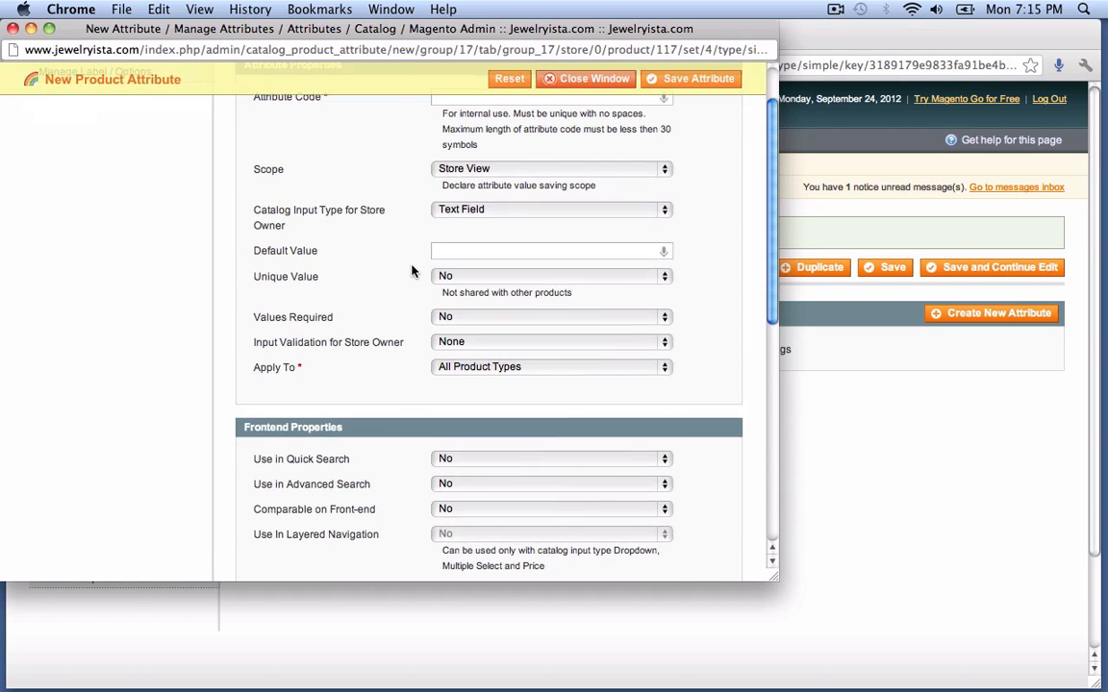
scroll(412, 272, up, 2)
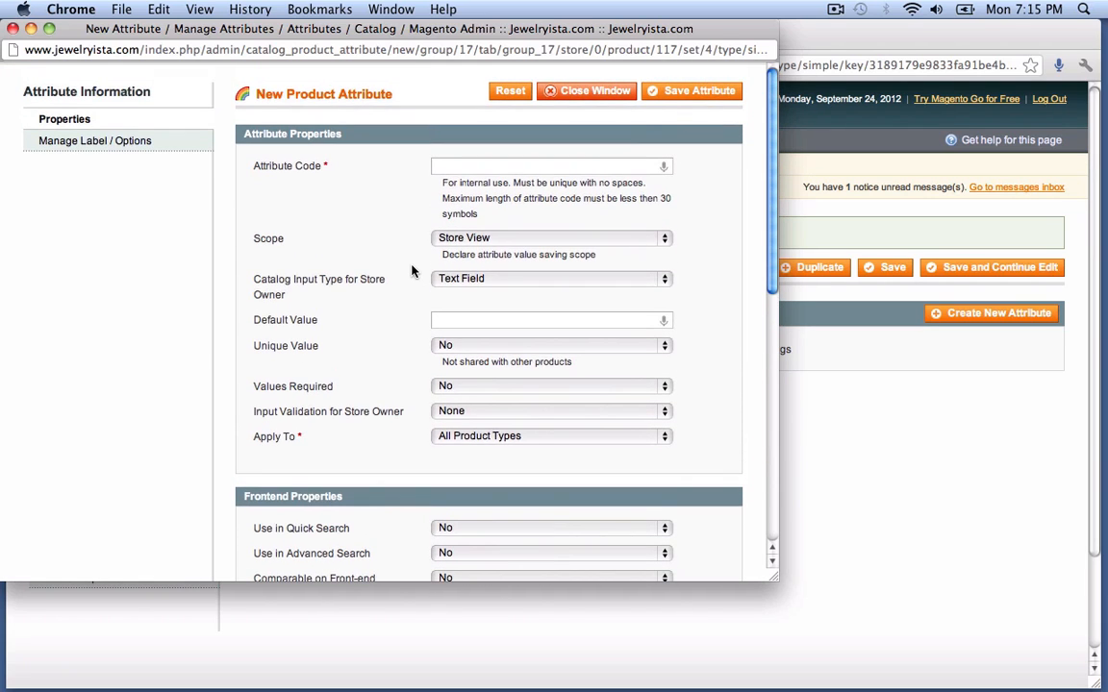
click(12, 30)
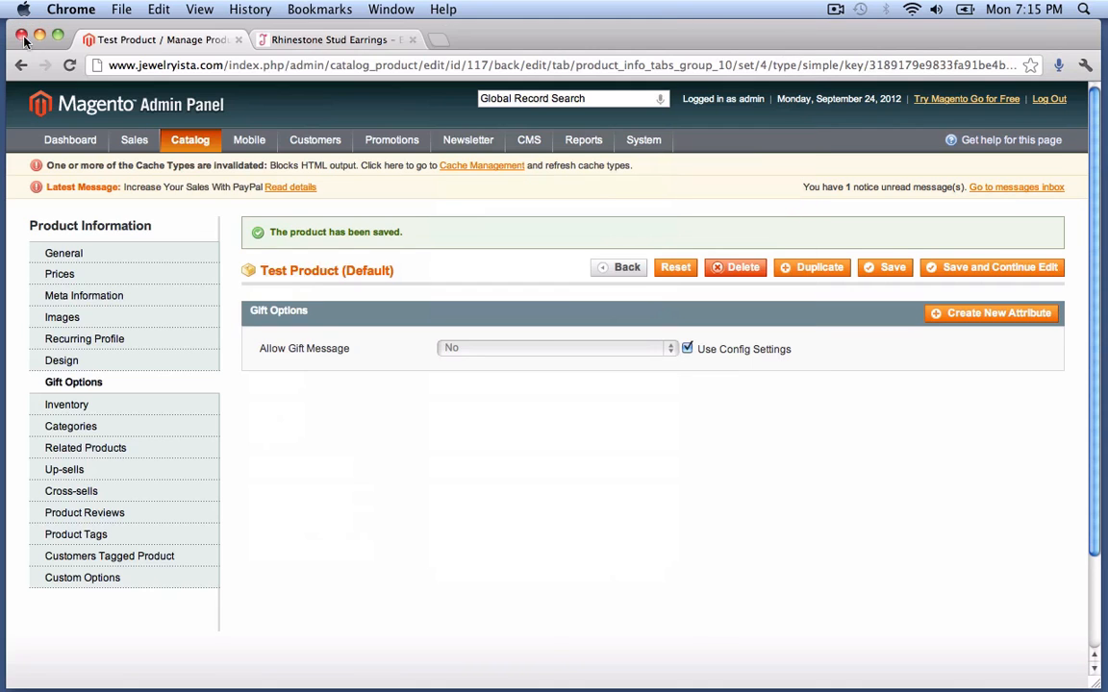
- Set the inventory quantity to 2 with stock availability In Stock, and save
click(66, 408)
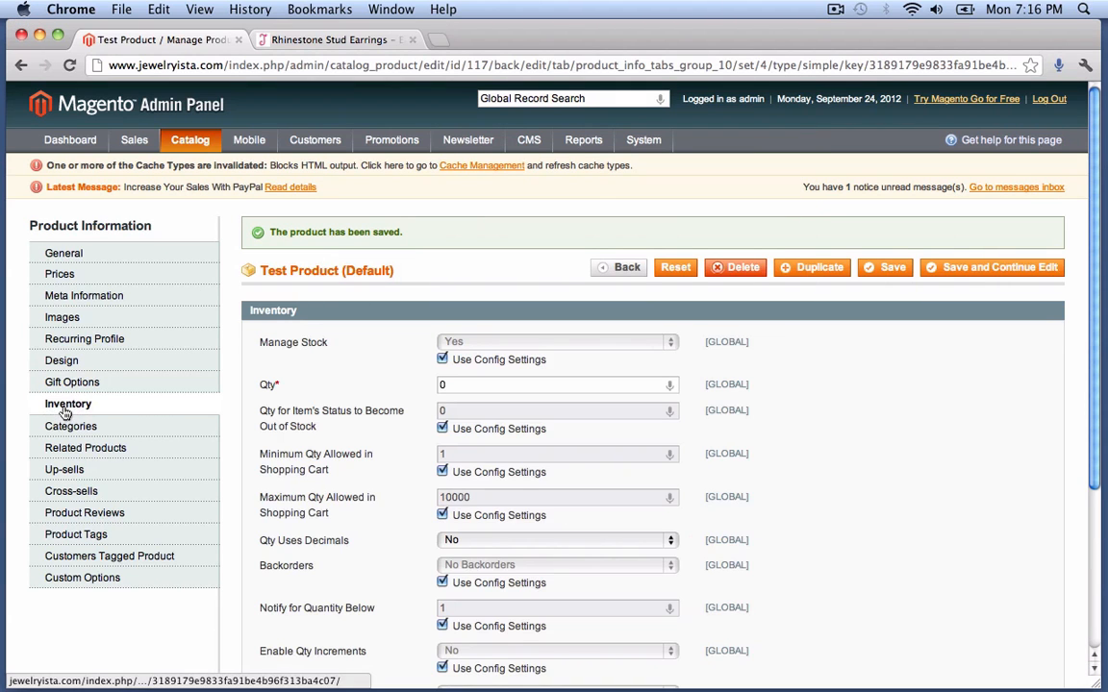
double_click(452, 385)
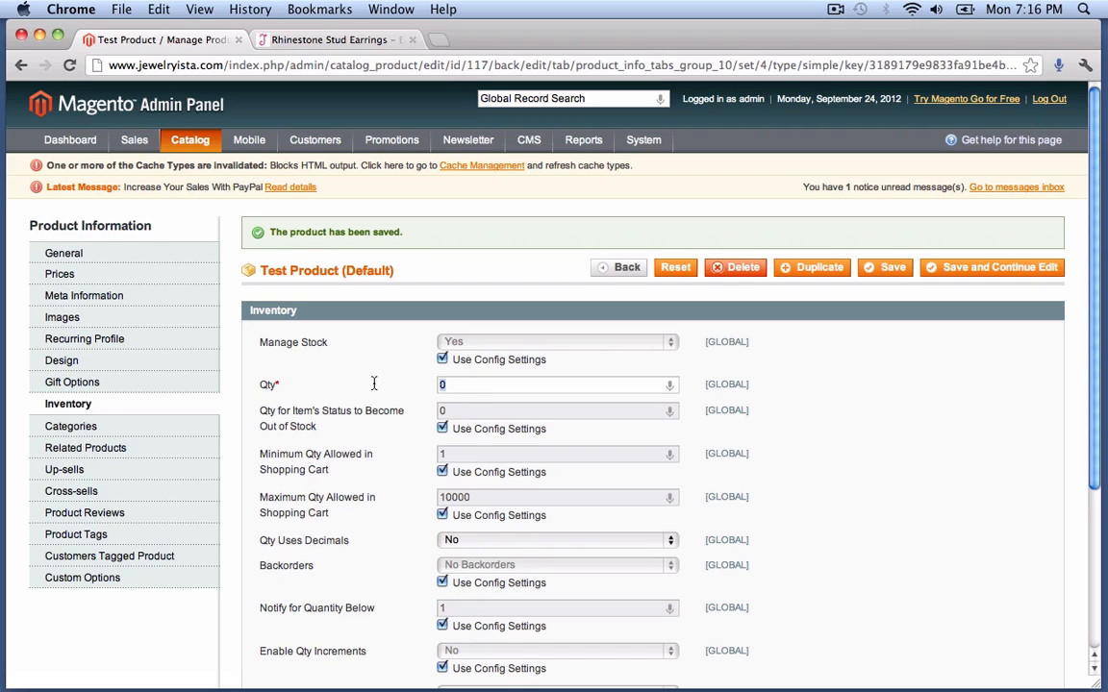
text(2)
scroll(407, 402, down, 2)
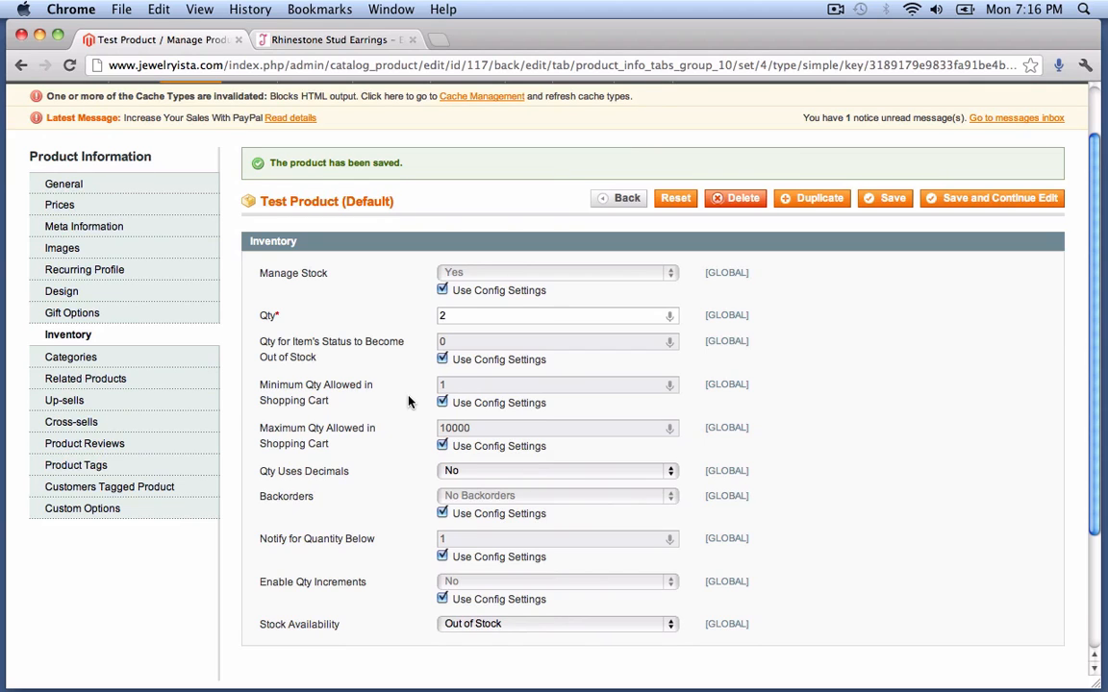
scroll(408, 402, down, 1)
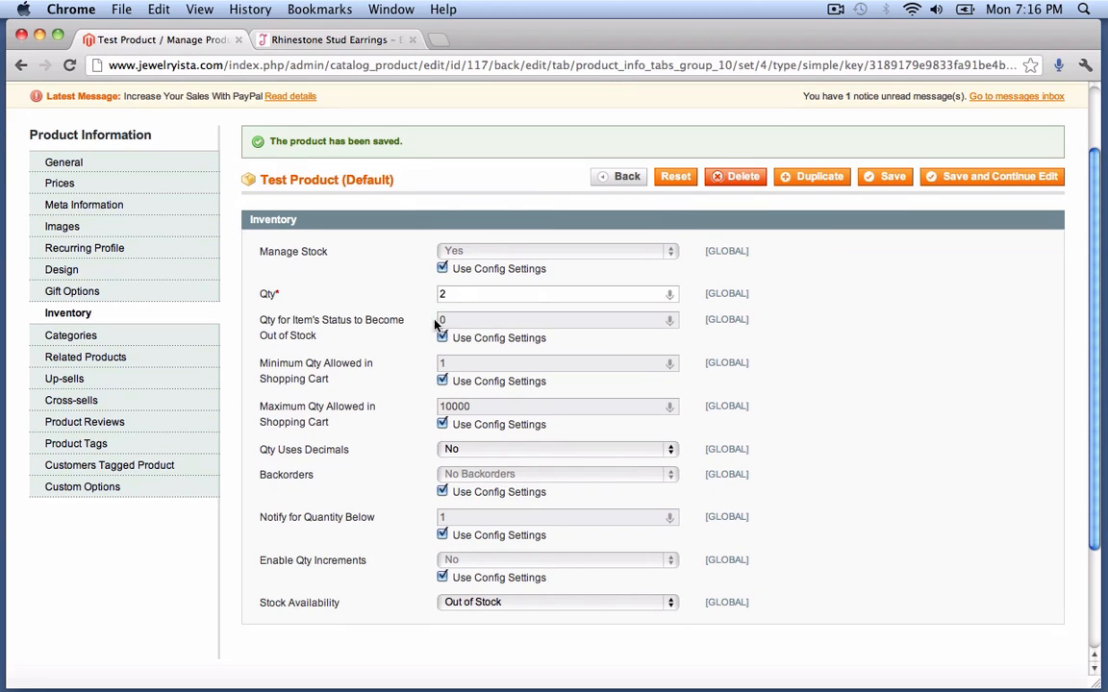
scroll(382, 384, down, 4)
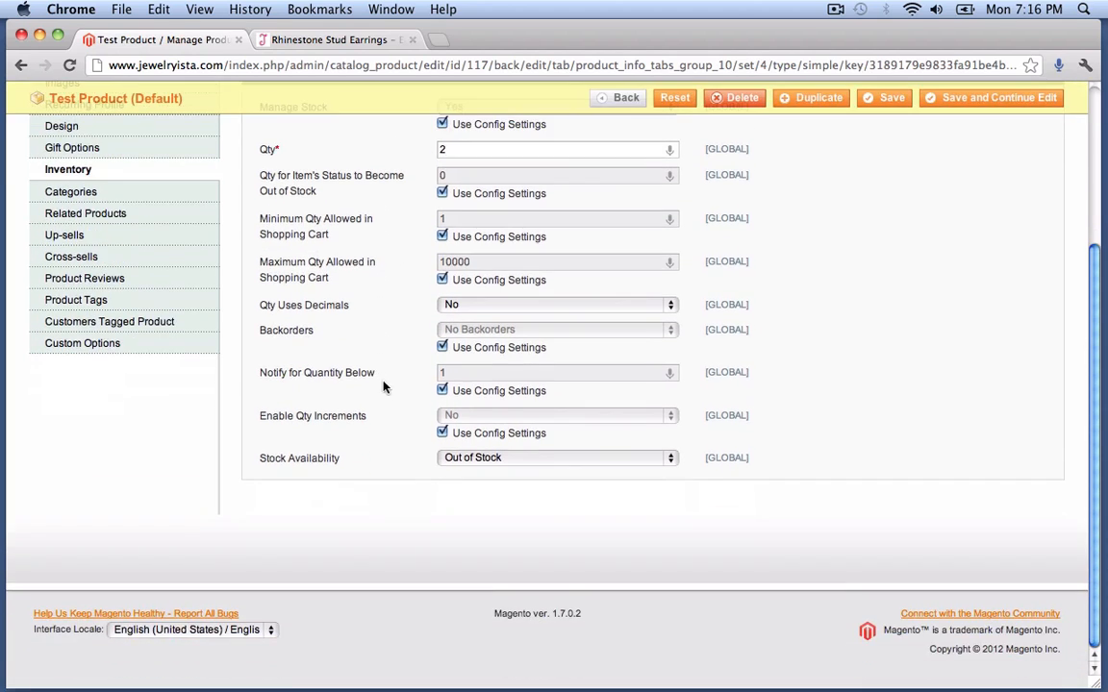
click(457, 462)
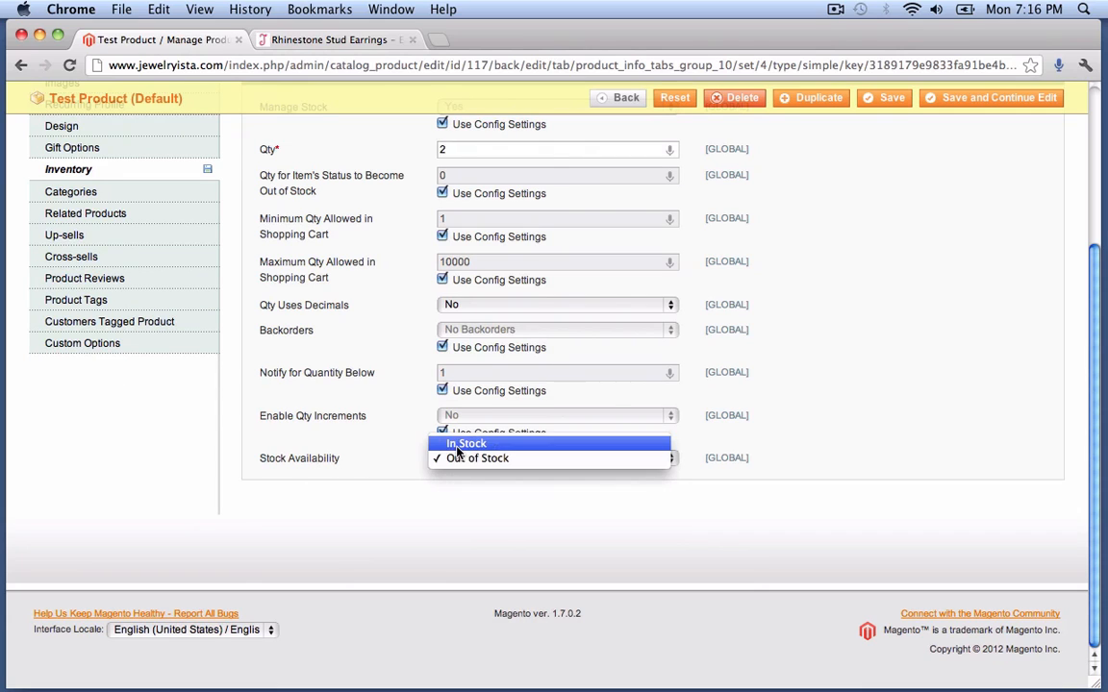
click(450, 444)
scroll(423, 442, up, 5)
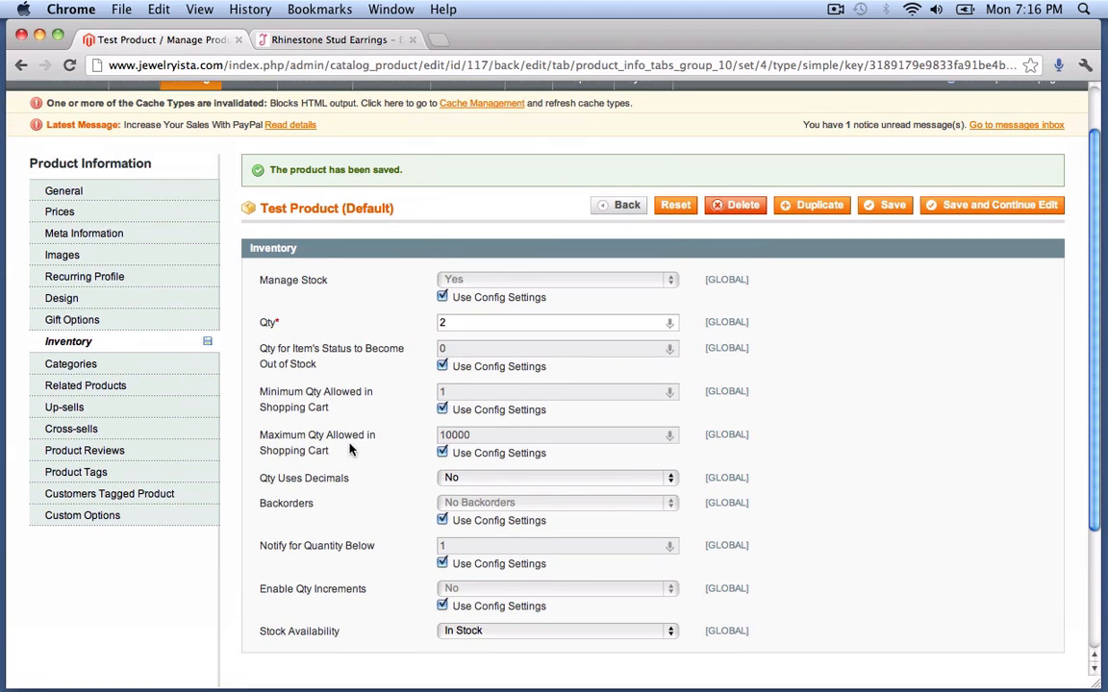
scroll(366, 465, down, 3)
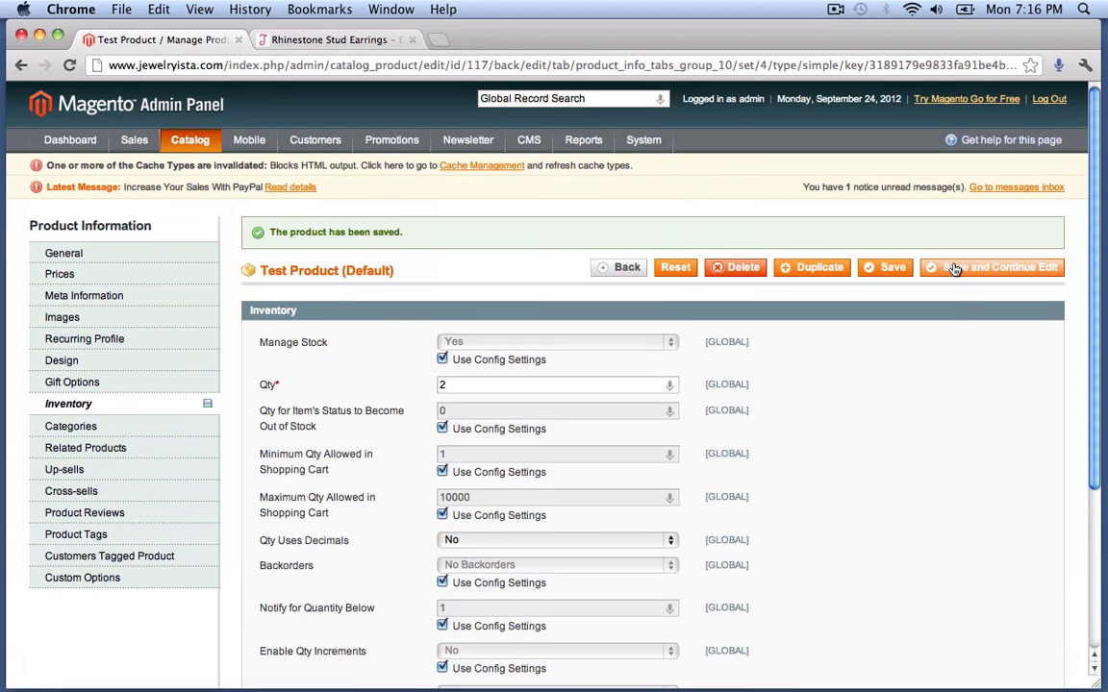
click(954, 268)
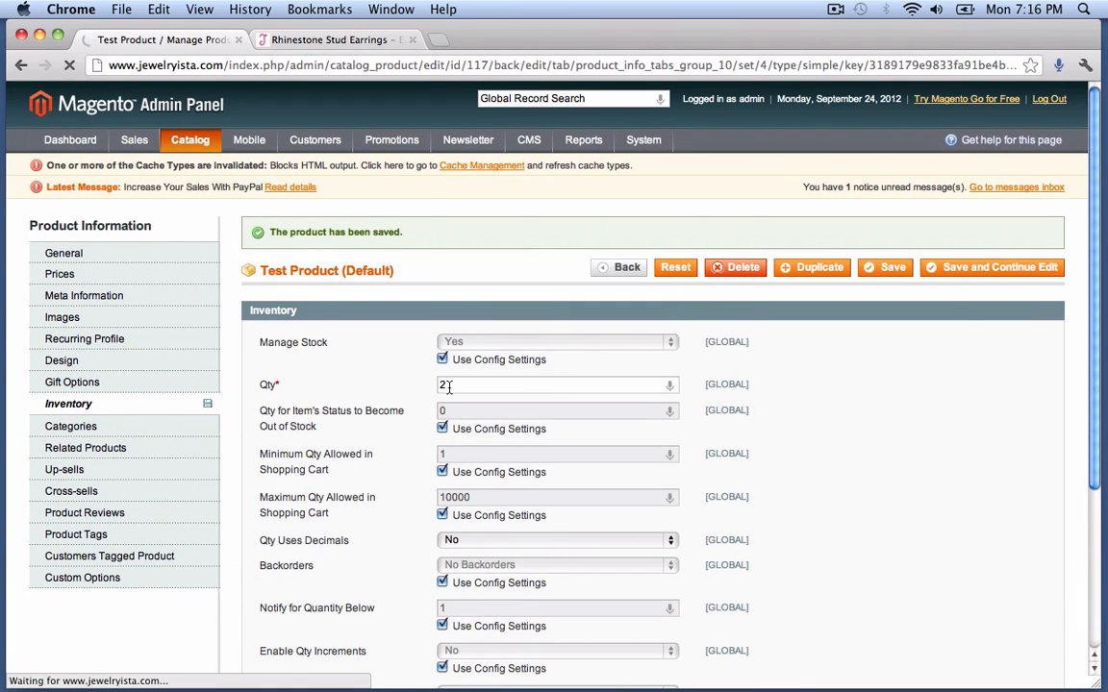
- Confirm the saved quantity is 2 and stock availability remains In Stock
drag(448, 386, 410, 384)
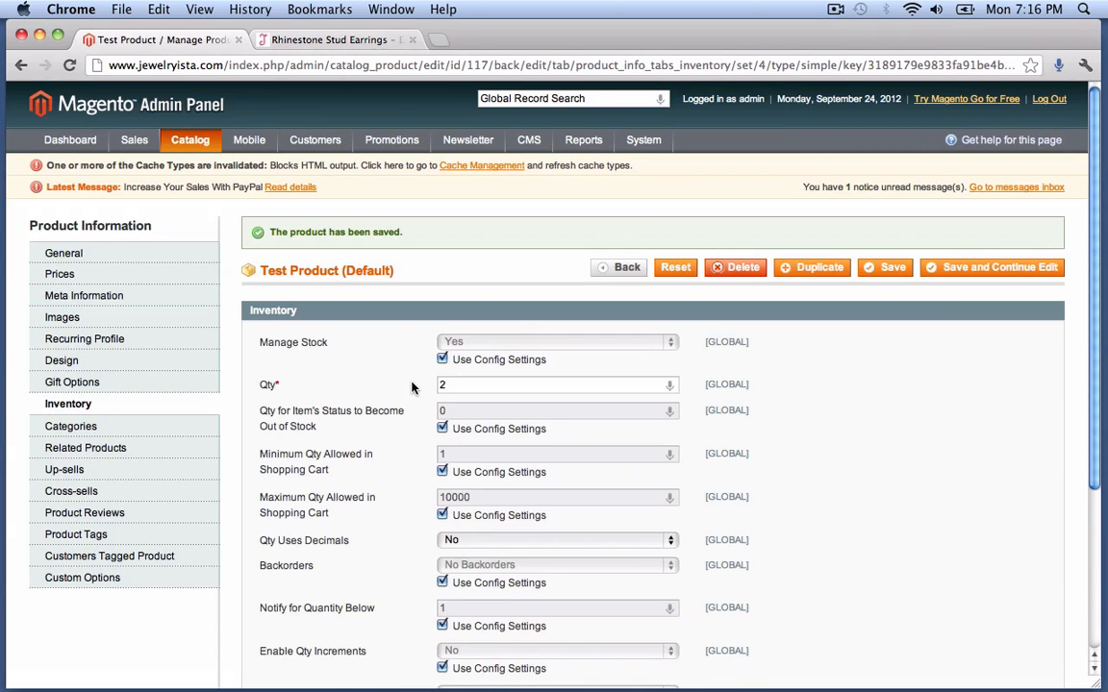
scroll(412, 388, down, 5)
click(464, 459)
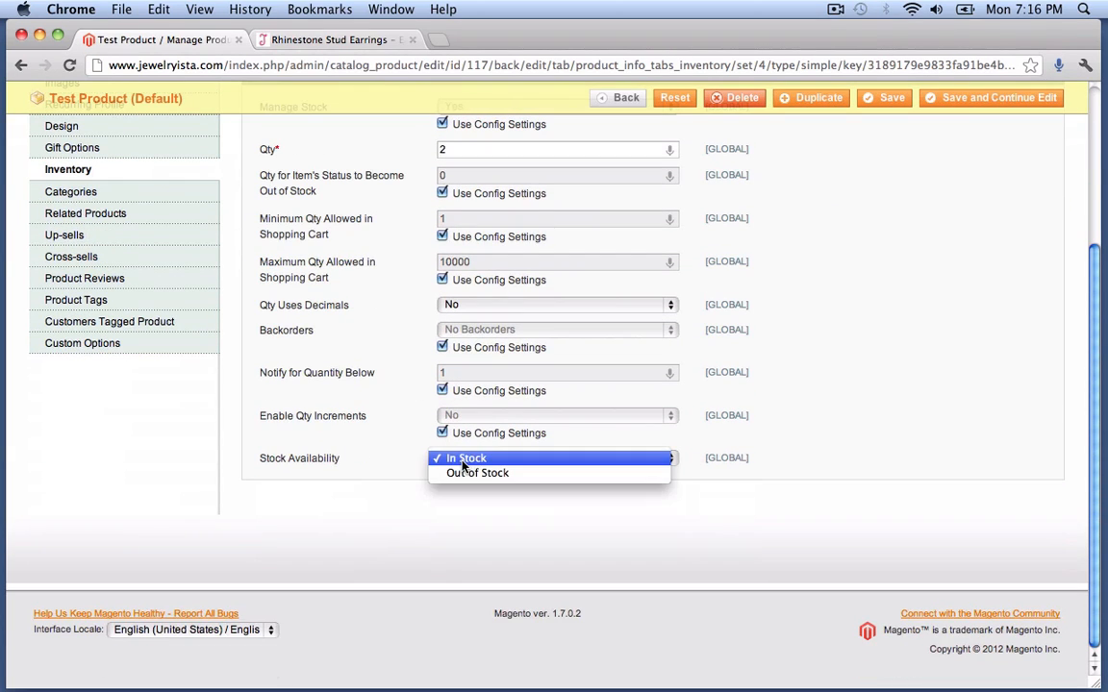
click(465, 460)
scroll(381, 462, up, 5)
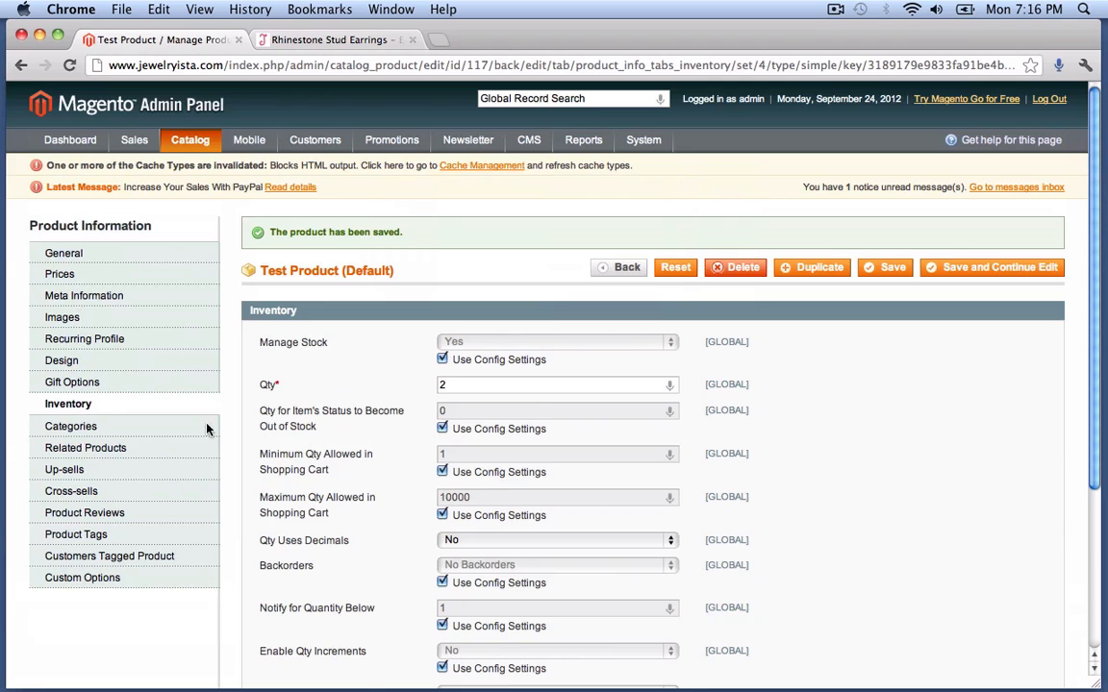
- Assign Test Product to the Rings category only, save it, and show Related Products
click(137, 435)
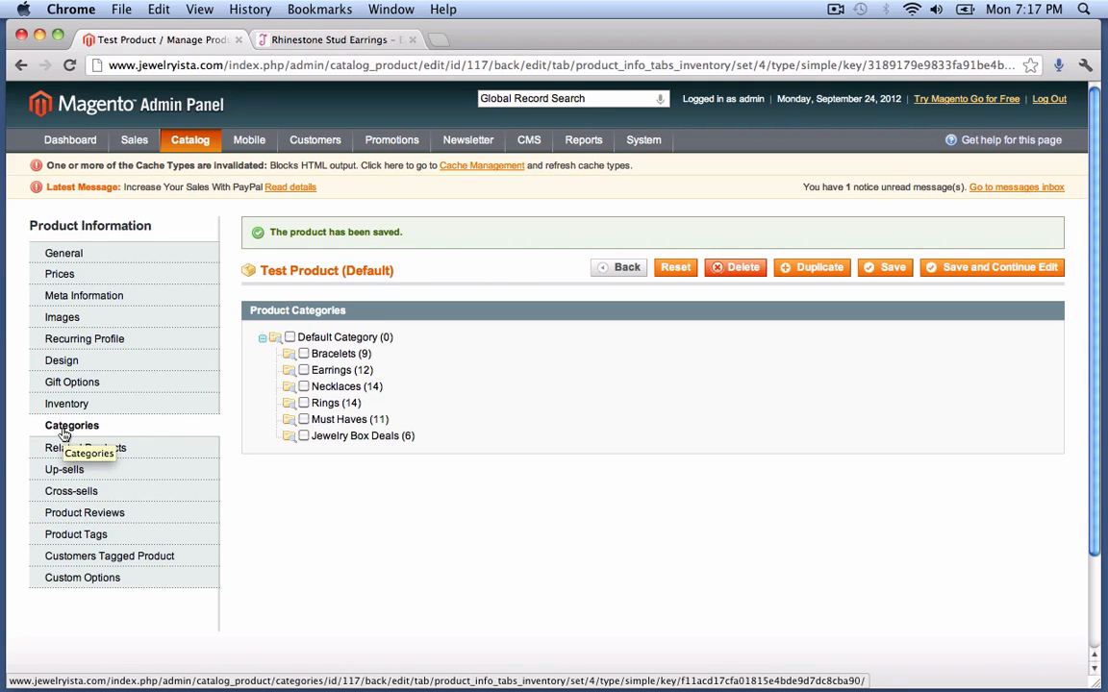
click(306, 406)
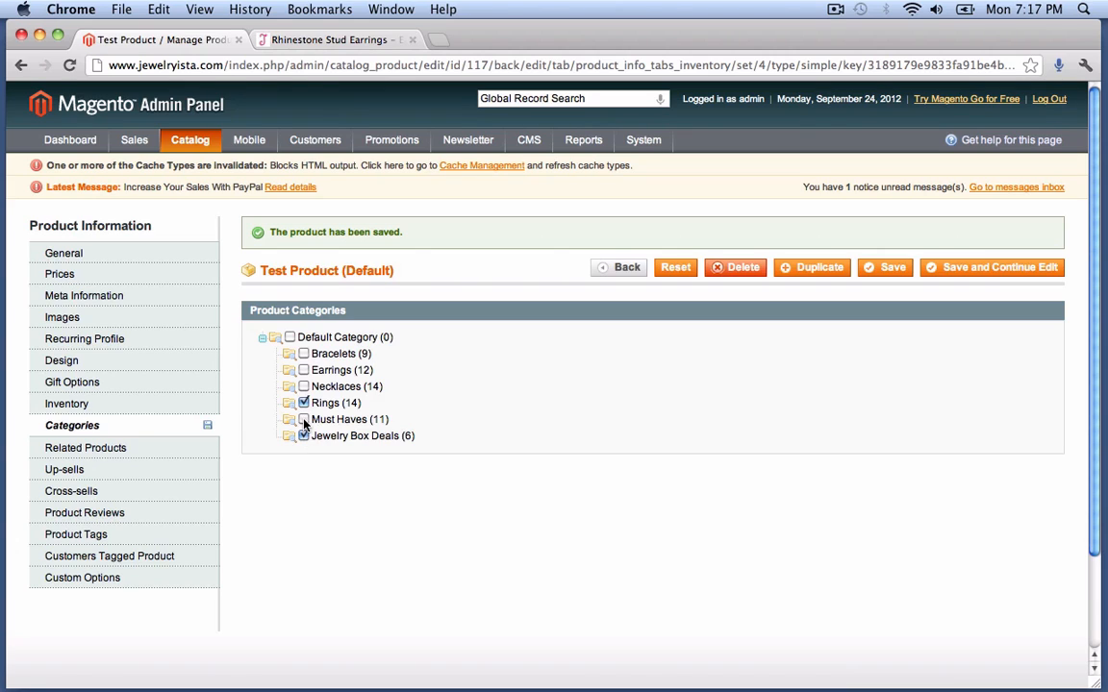
click(304, 420)
click(304, 420)
click(1023, 271)
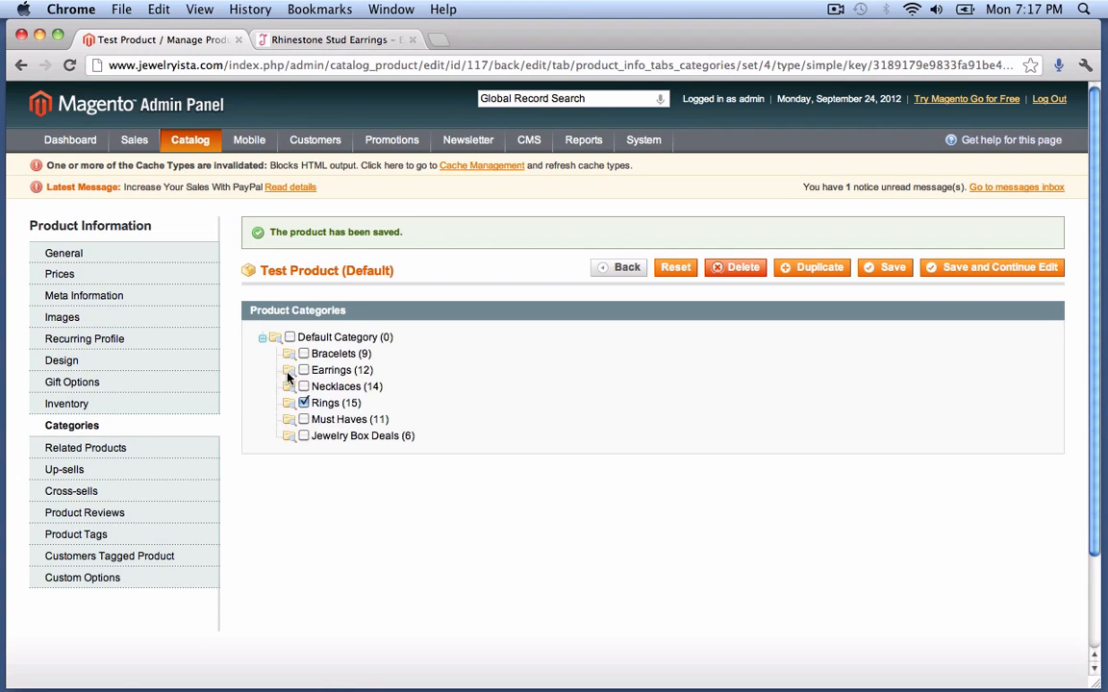
click(131, 453)
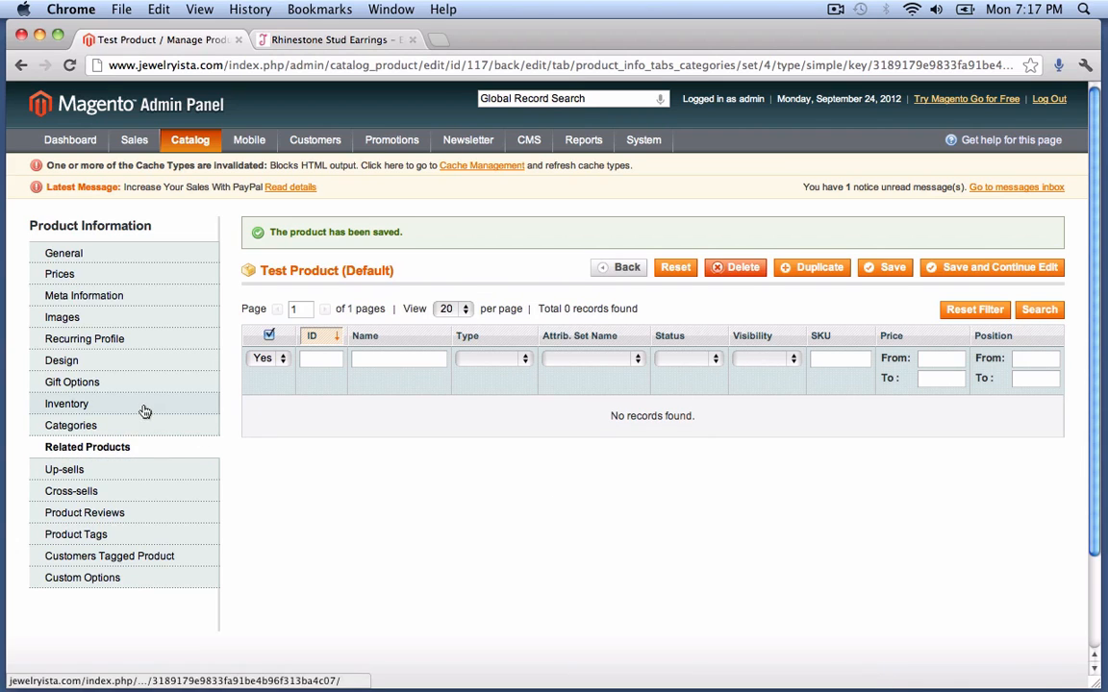
- Check the Up-sells list, then the Cross-sells list, both empty
click(91, 469)
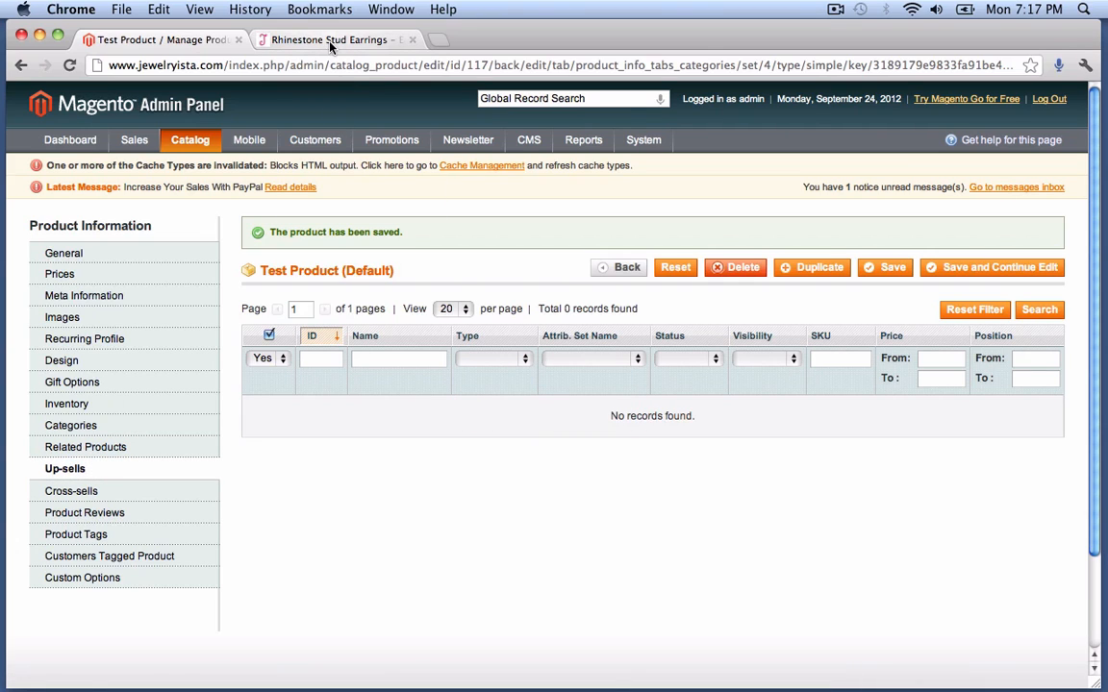
click(140, 493)
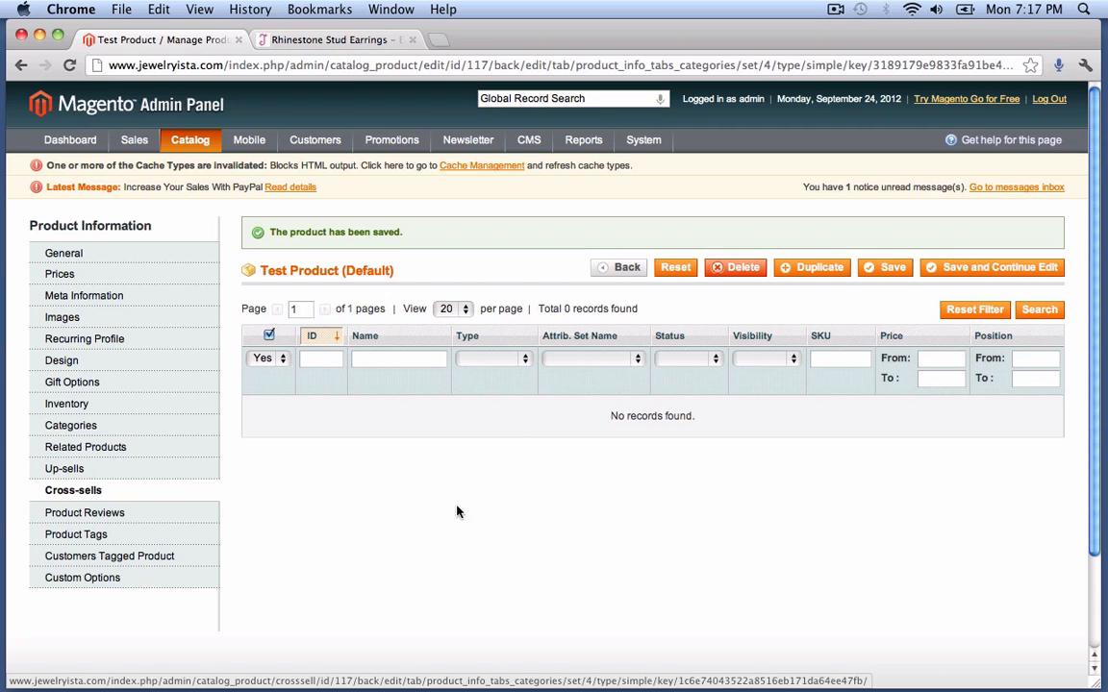
click(321, 39)
scroll(765, 413, up, 3)
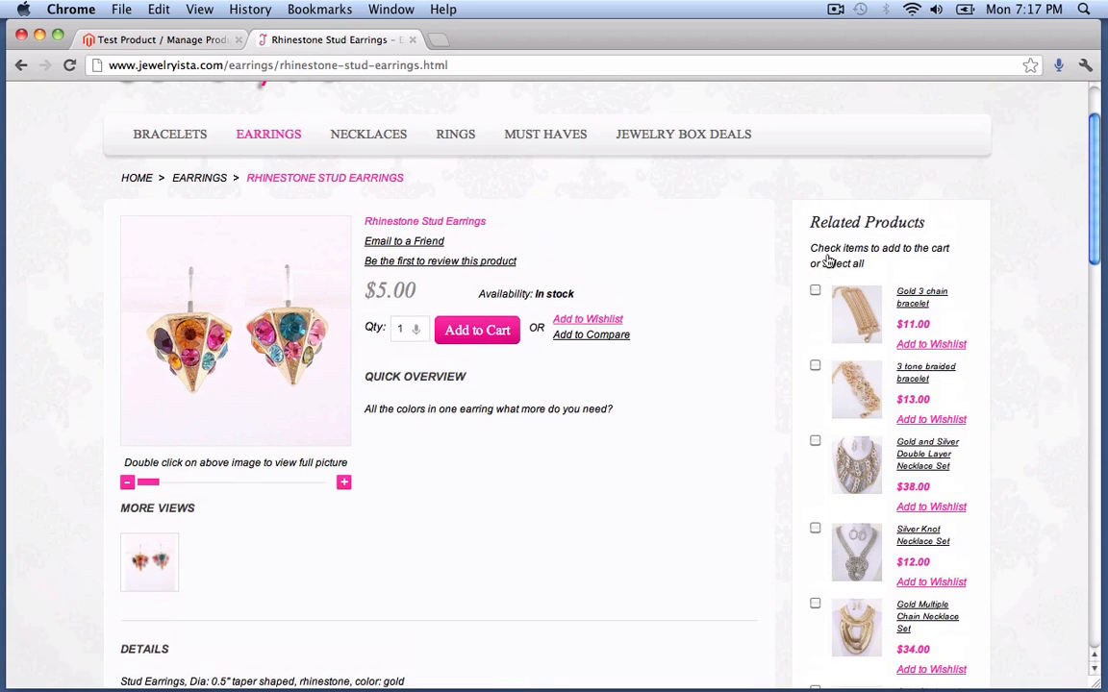
scroll(835, 273, down, 5)
scroll(836, 273, up, 3)
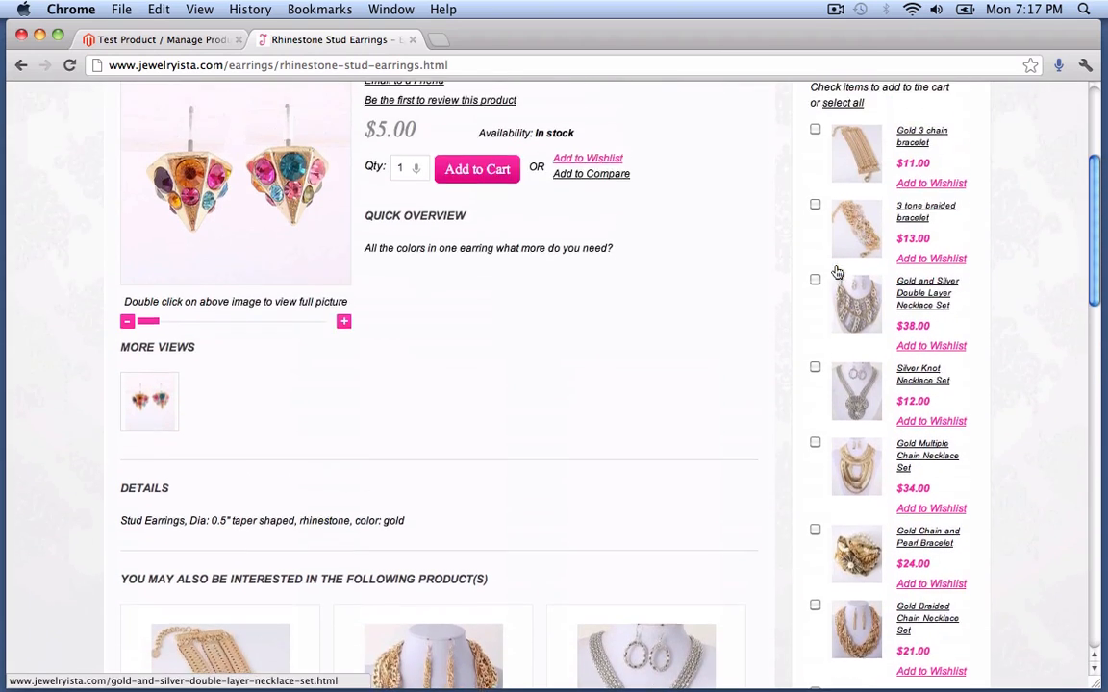
scroll(837, 273, down, 2)
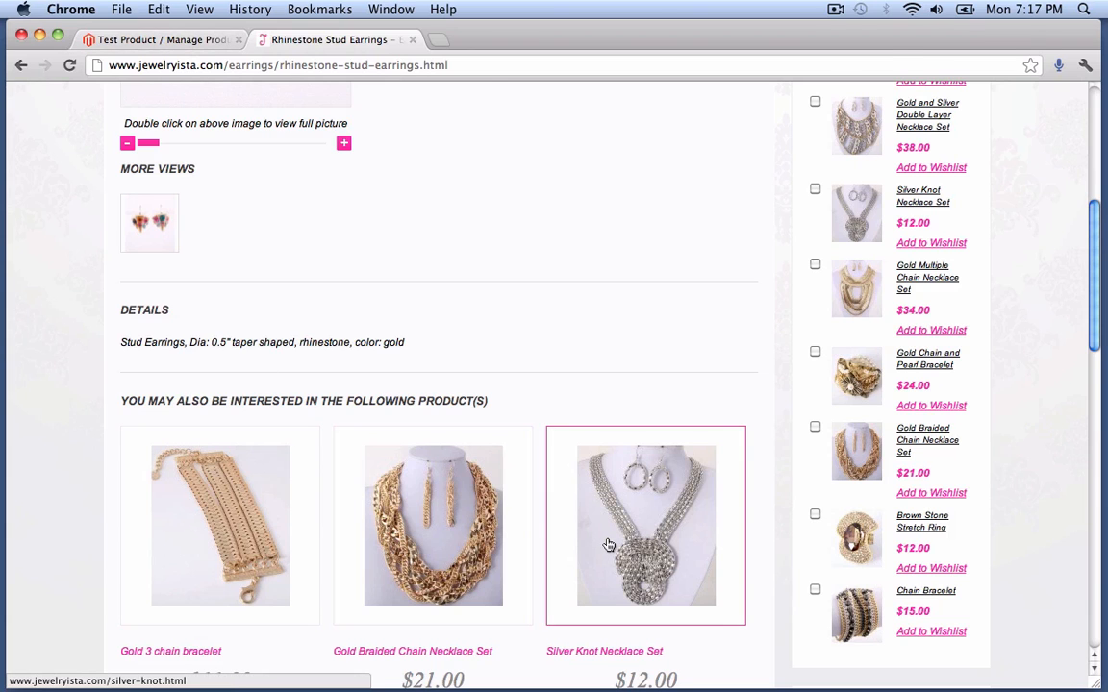
scroll(606, 541, up, 5)
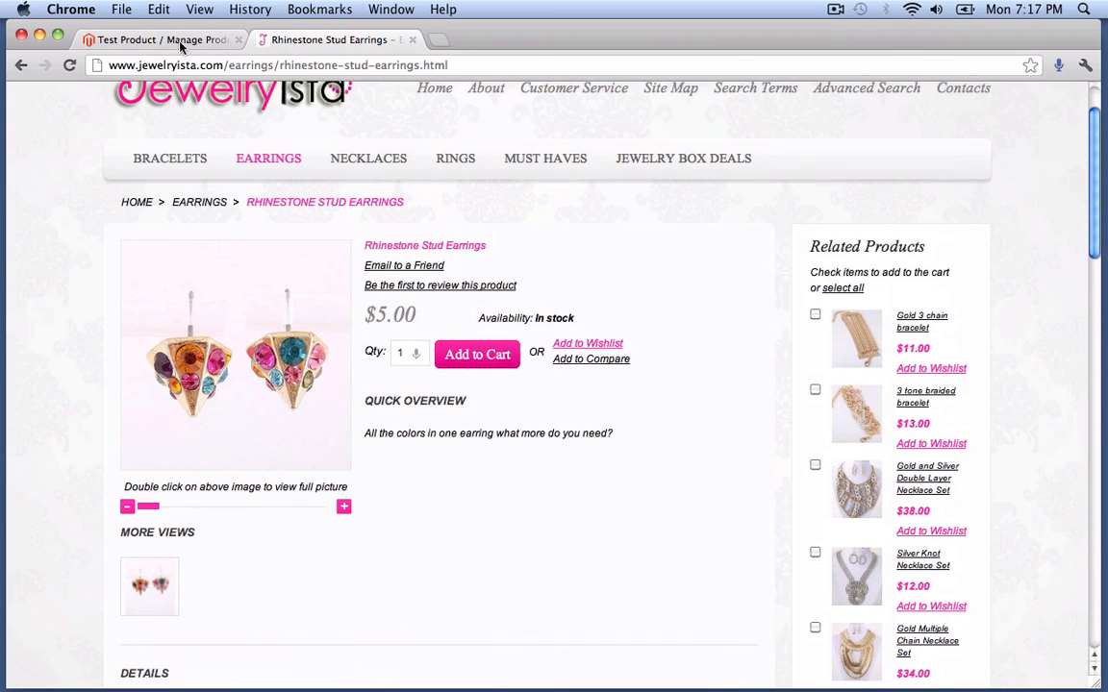
click(156, 37)
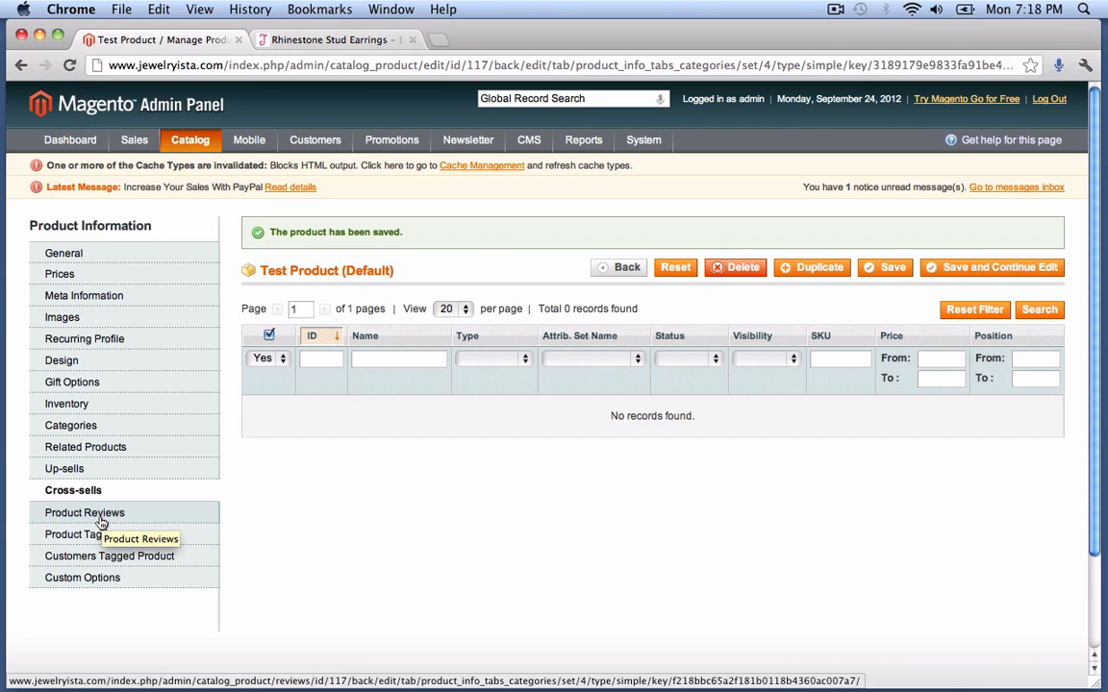
- Check the empty Product Reviews list, then show the Custom Options section
click(101, 514)
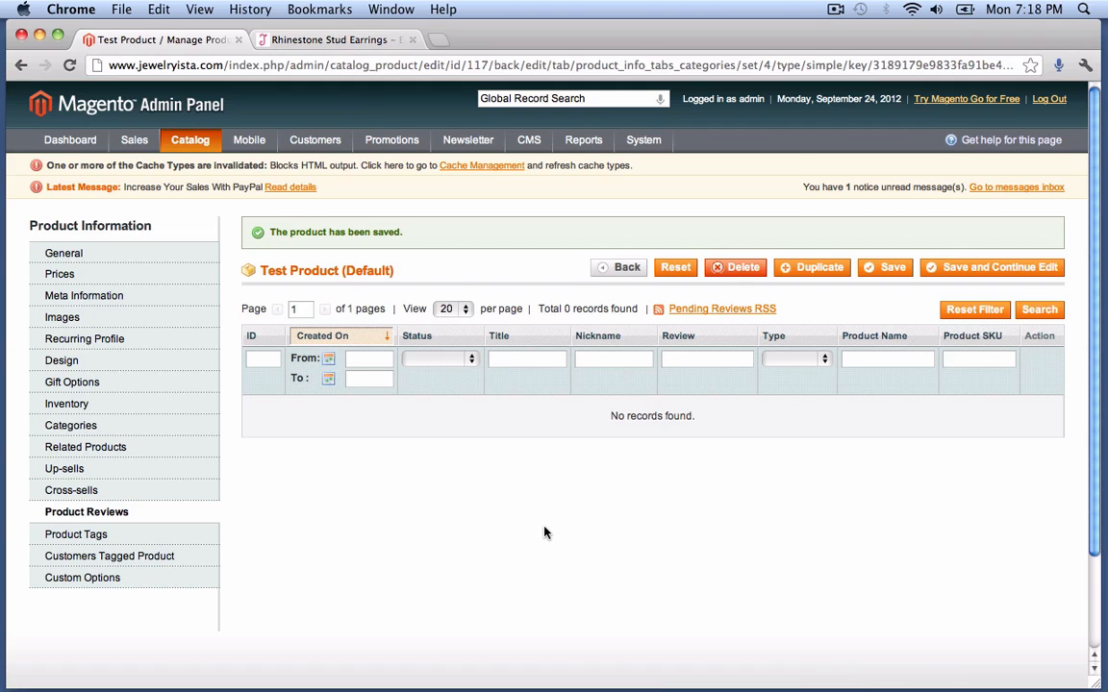
scroll(544, 533, down, 1)
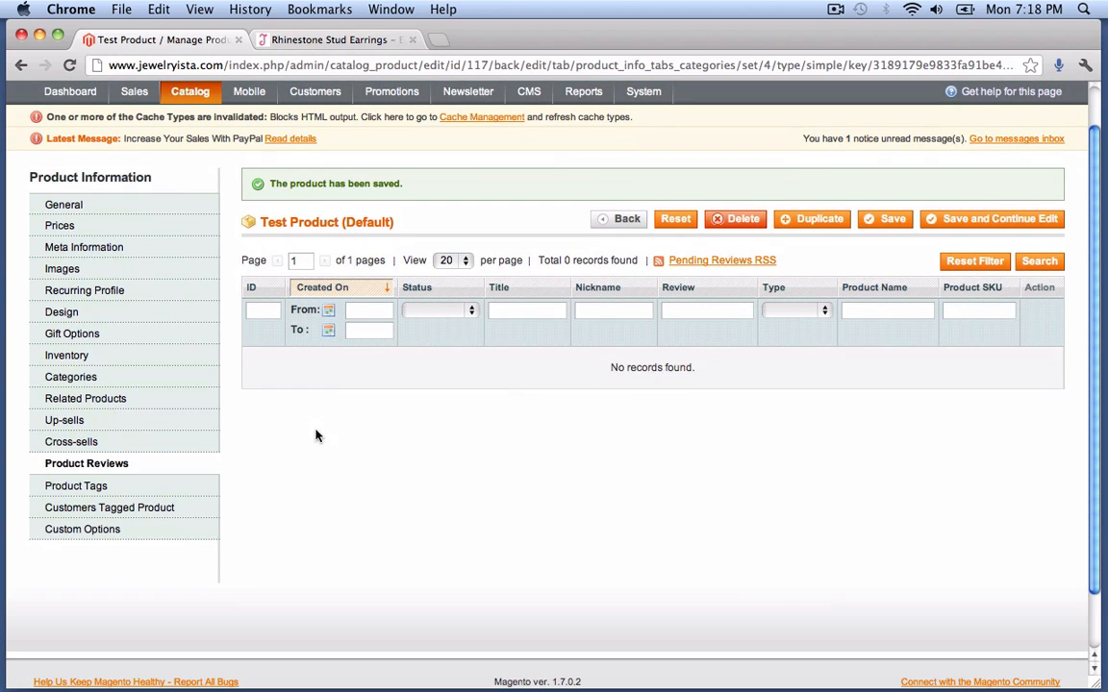
click(113, 530)
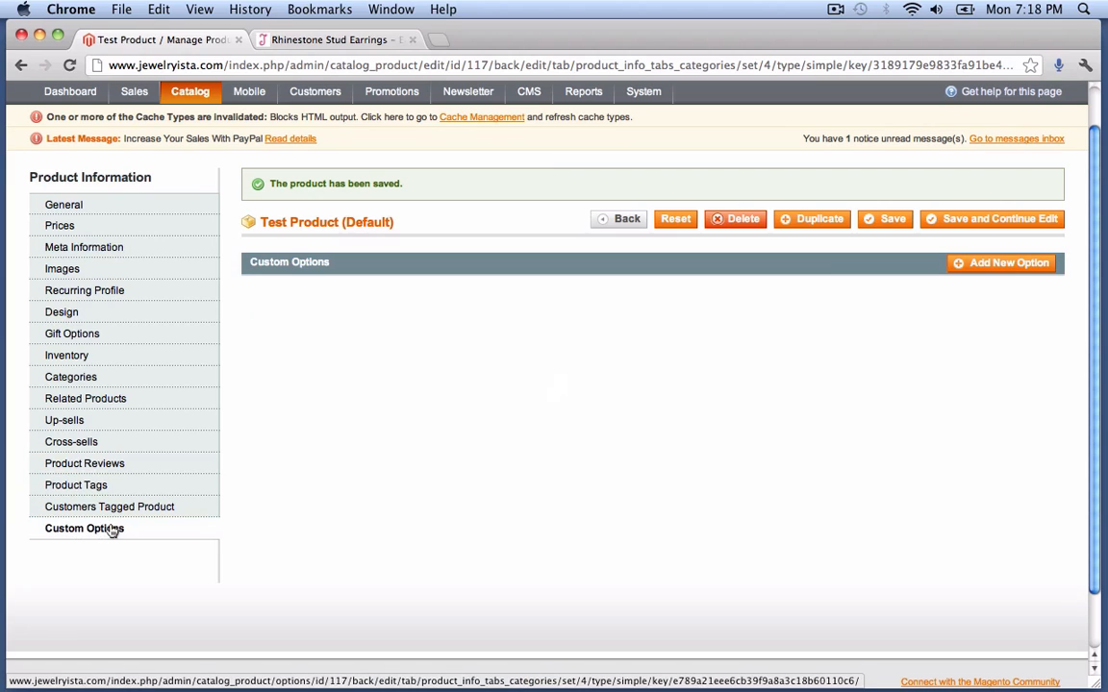
- Add a new custom option titled 'Sizes' with the Drop-down input type
click(1003, 264)
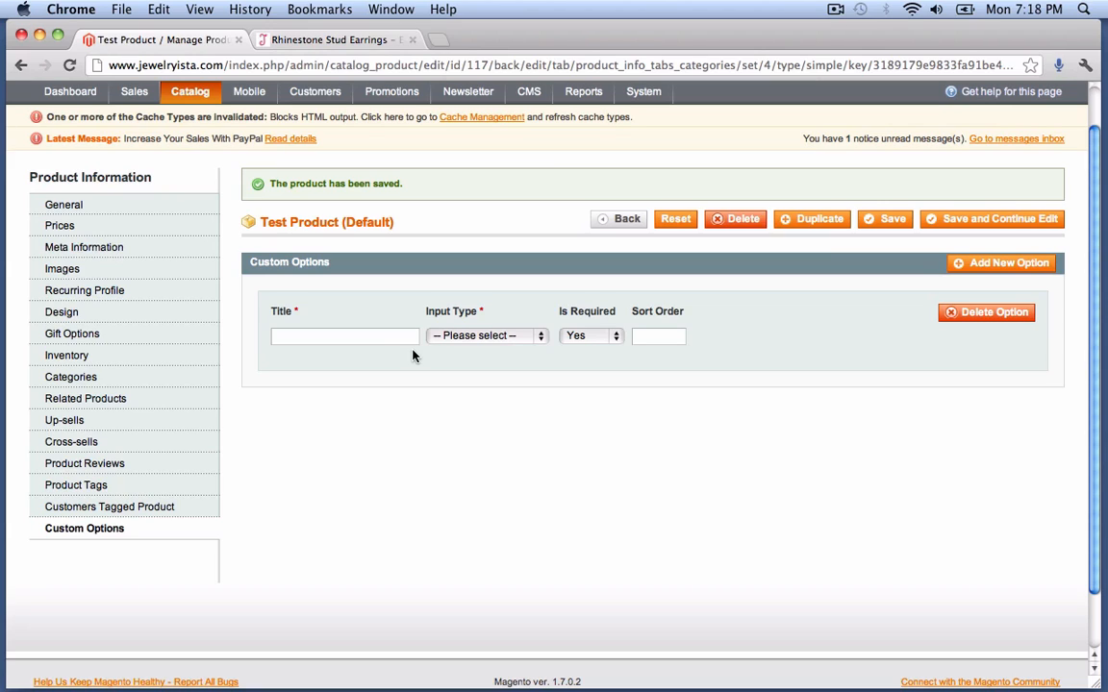
click(391, 341)
text(Sizes)
click(518, 337)
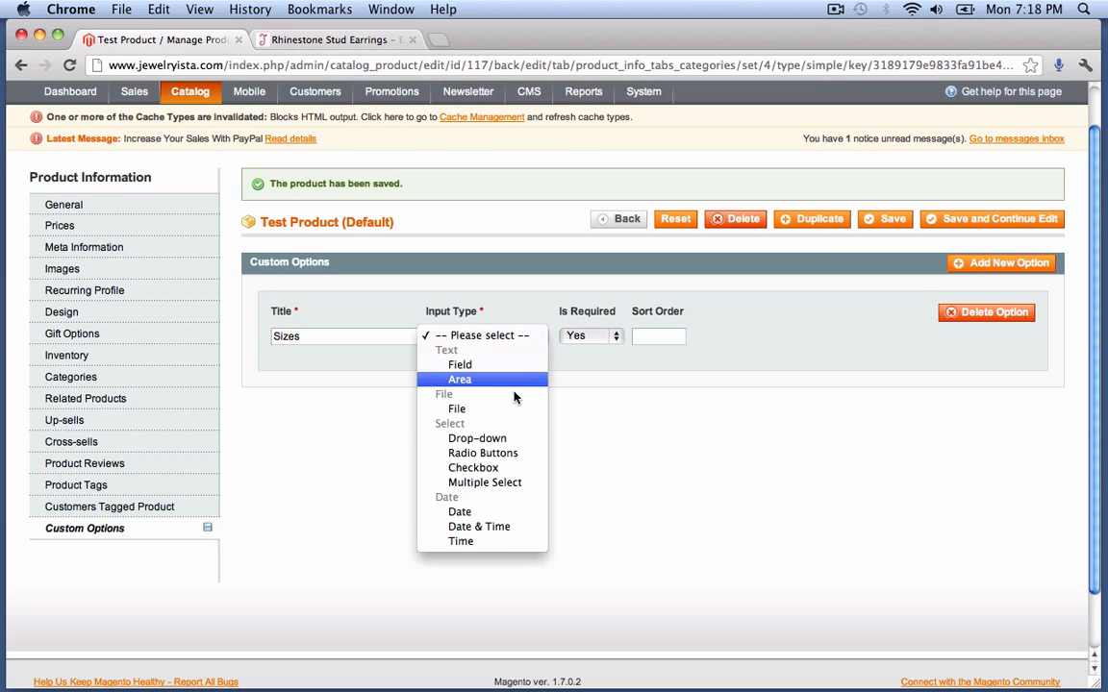
click(499, 438)
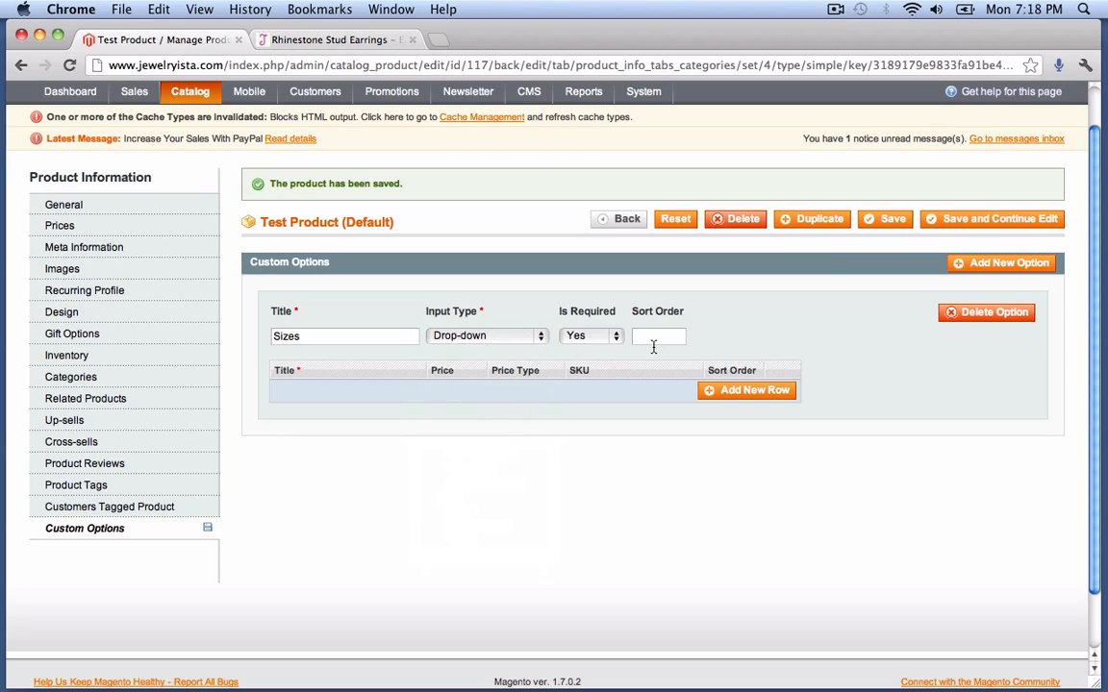
- Add the first Ring Size choice to the Sizes drop-down, priced 4 with sort order 1
click(742, 392)
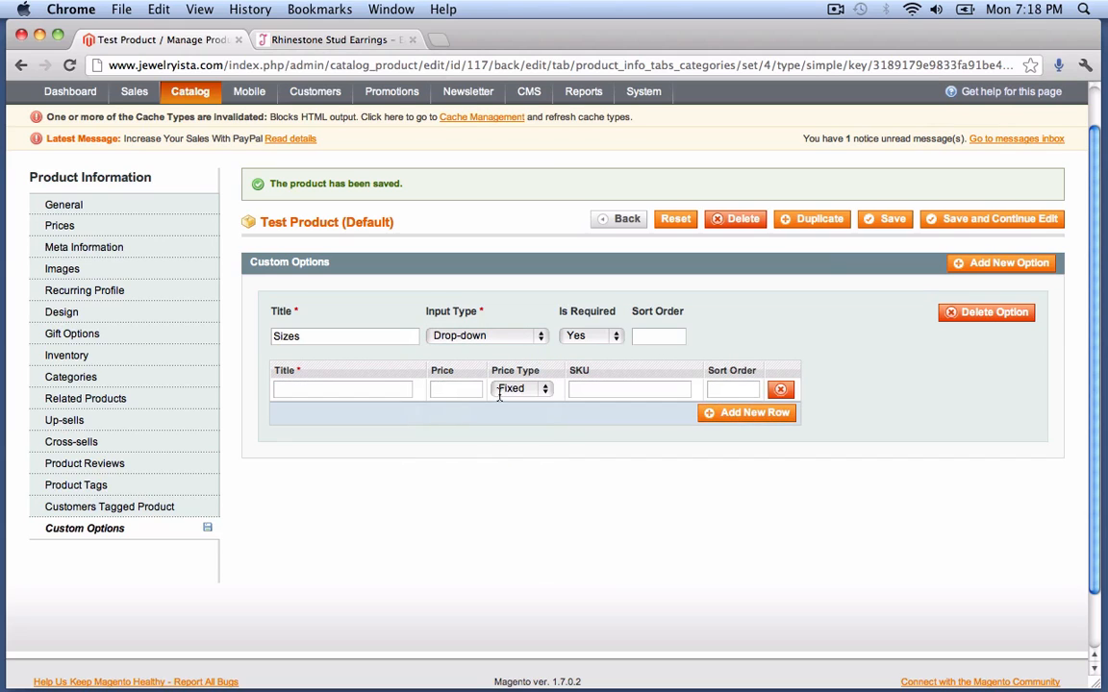
click(393, 389)
key(Tab)
text(1)
key(BackSpace)
text(4434343)
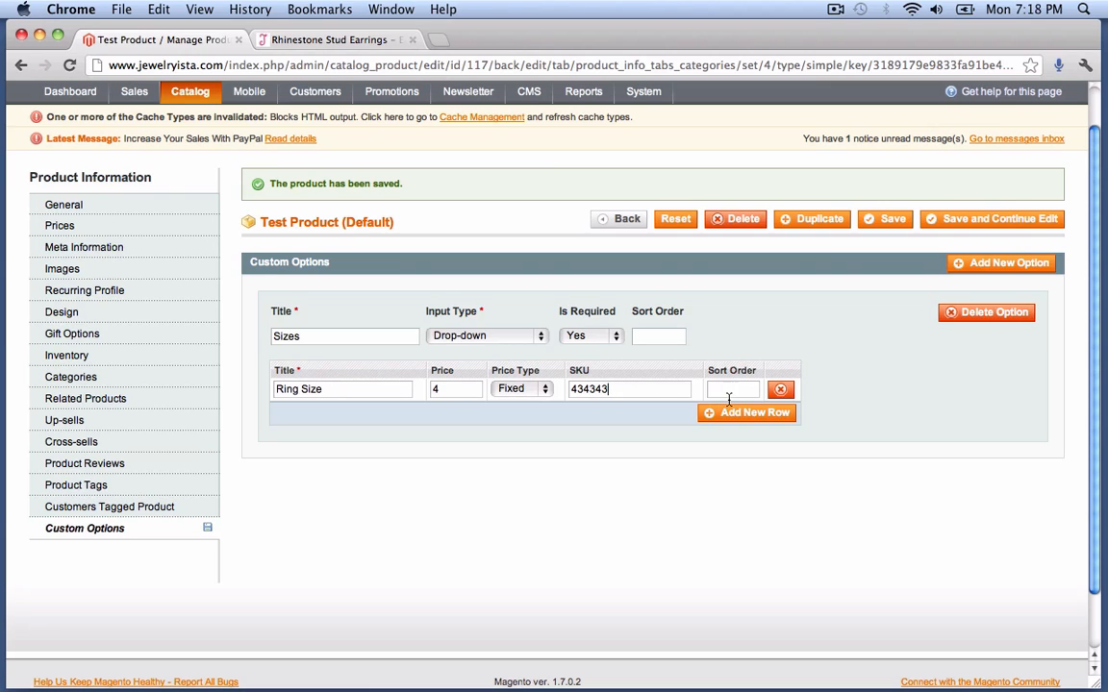
key(Tab)
text(1)
- Add a second Ring Size choice with SKU 3434324 and sort order 2
click(747, 412)
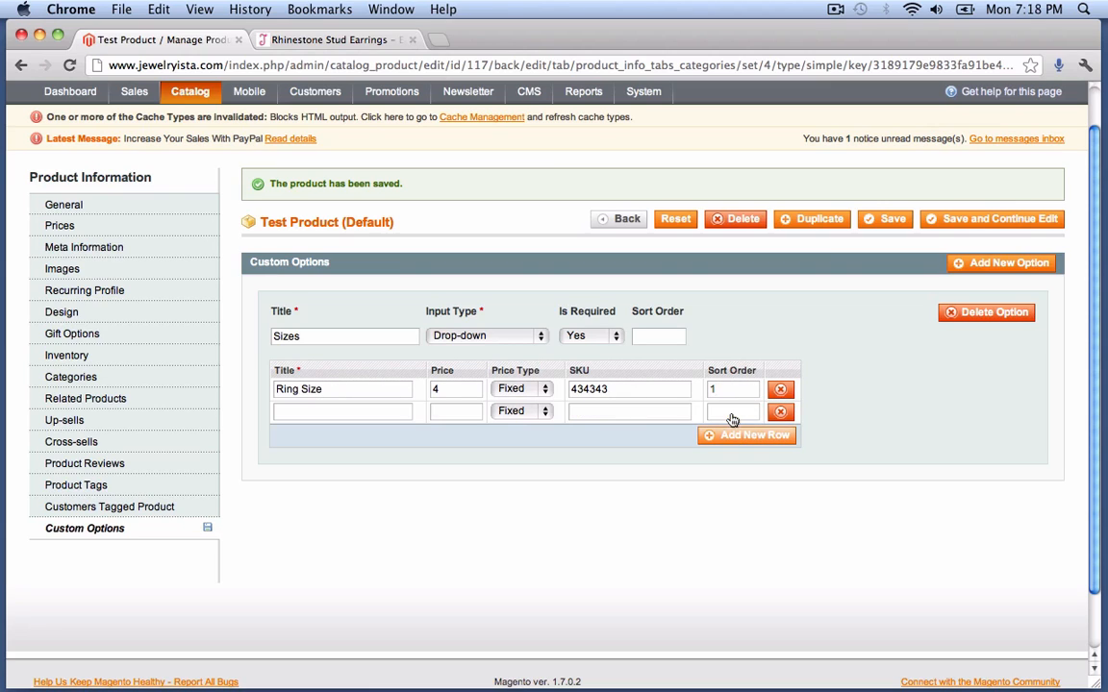
click(387, 410)
text(Ring Size)
text(5)
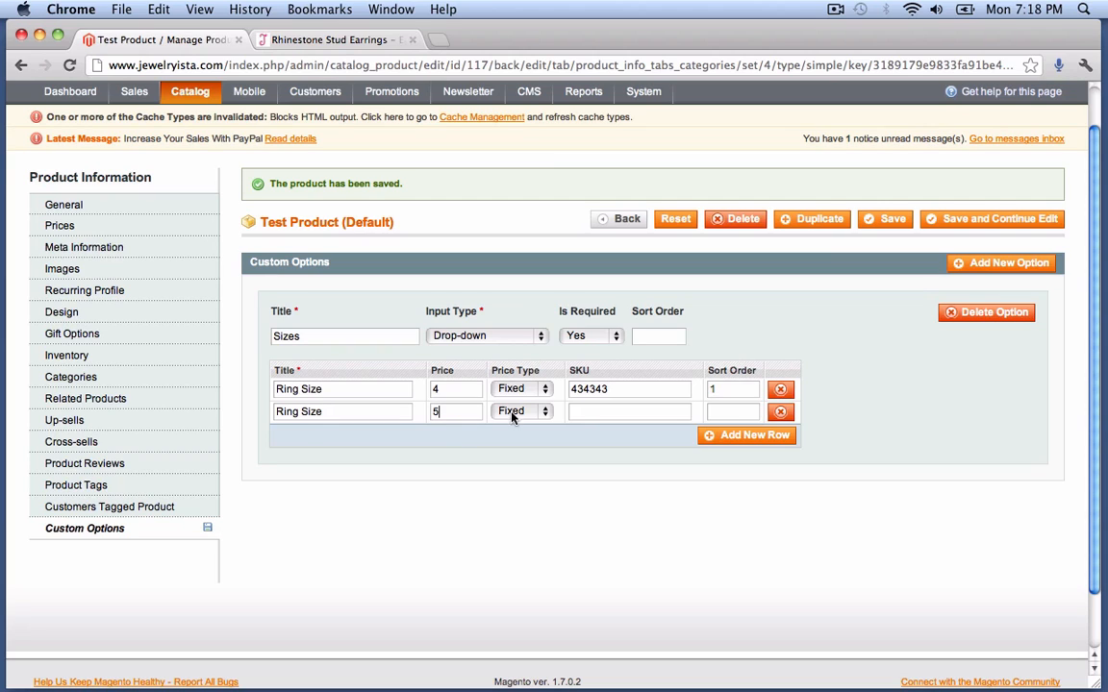
click(583, 413)
text(3434324)
click(720, 414)
text(2)
- Add a third Ring Size choice priced 6 with SKU e4433 and sort order 3, then save
click(730, 449)
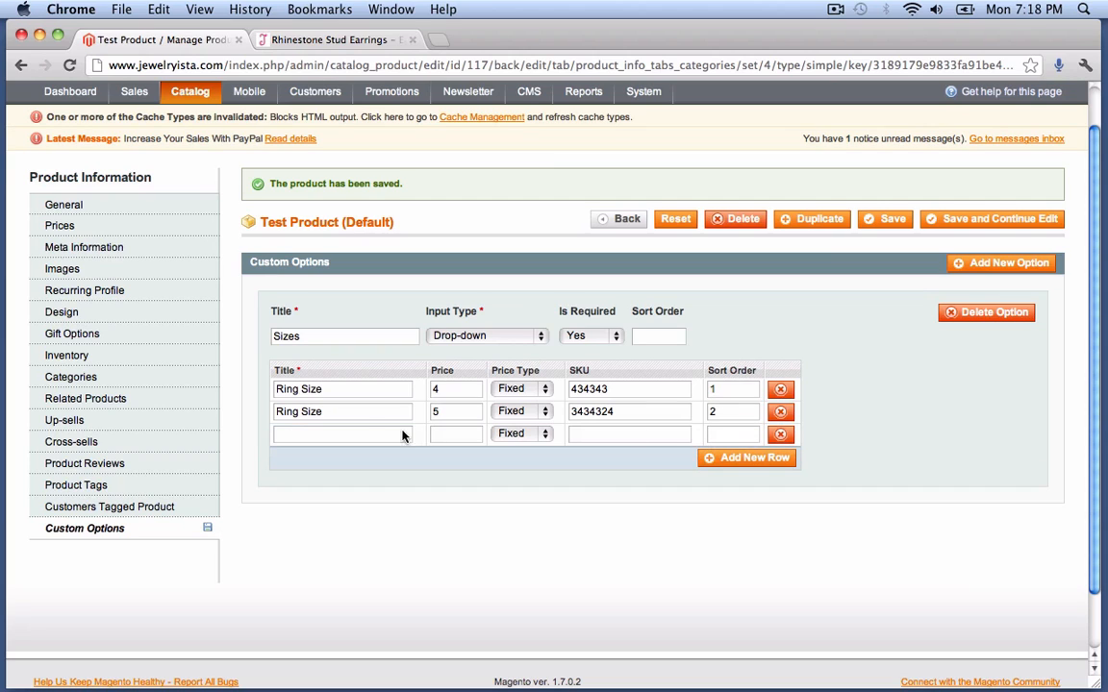
click(356, 436)
text(Ring Size)
click(444, 434)
text(6)
click(579, 436)
text(e4433)
click(737, 436)
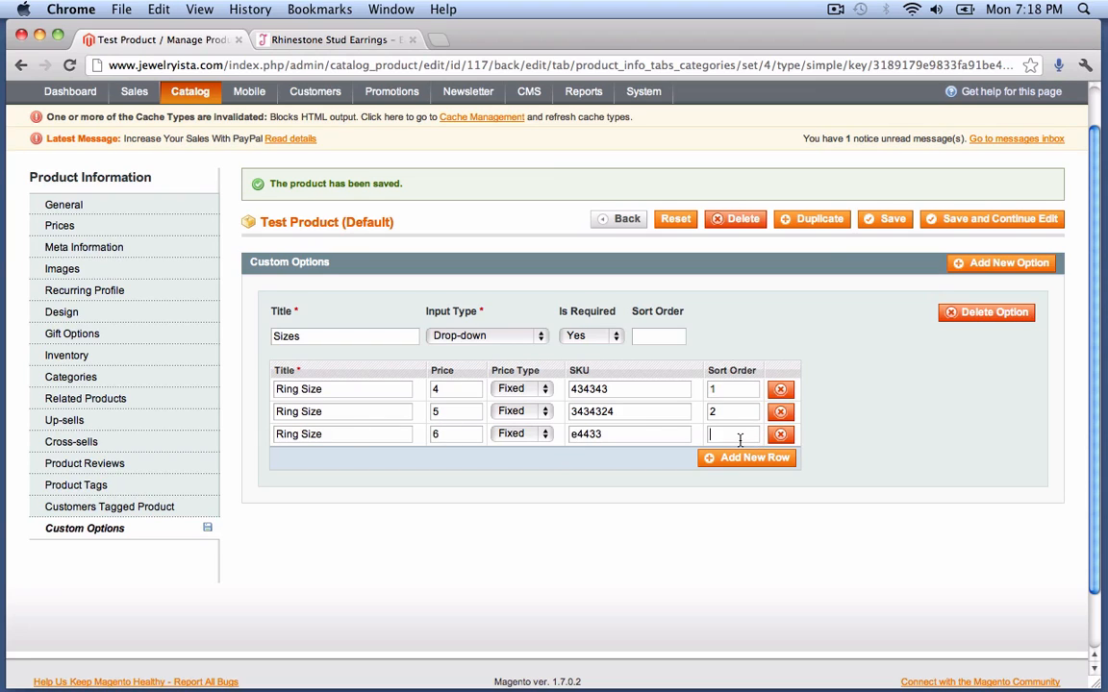
text(3)
click(1010, 220)
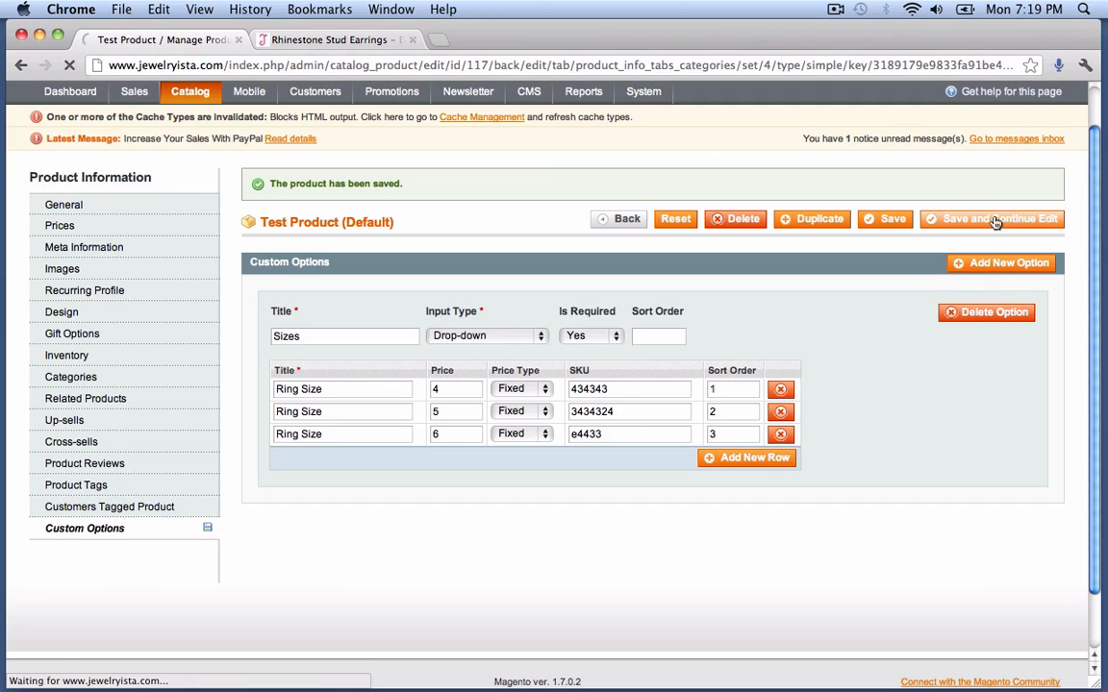
- On the storefront, go to page 2 of the Rings category and open Test Product
click(341, 40)
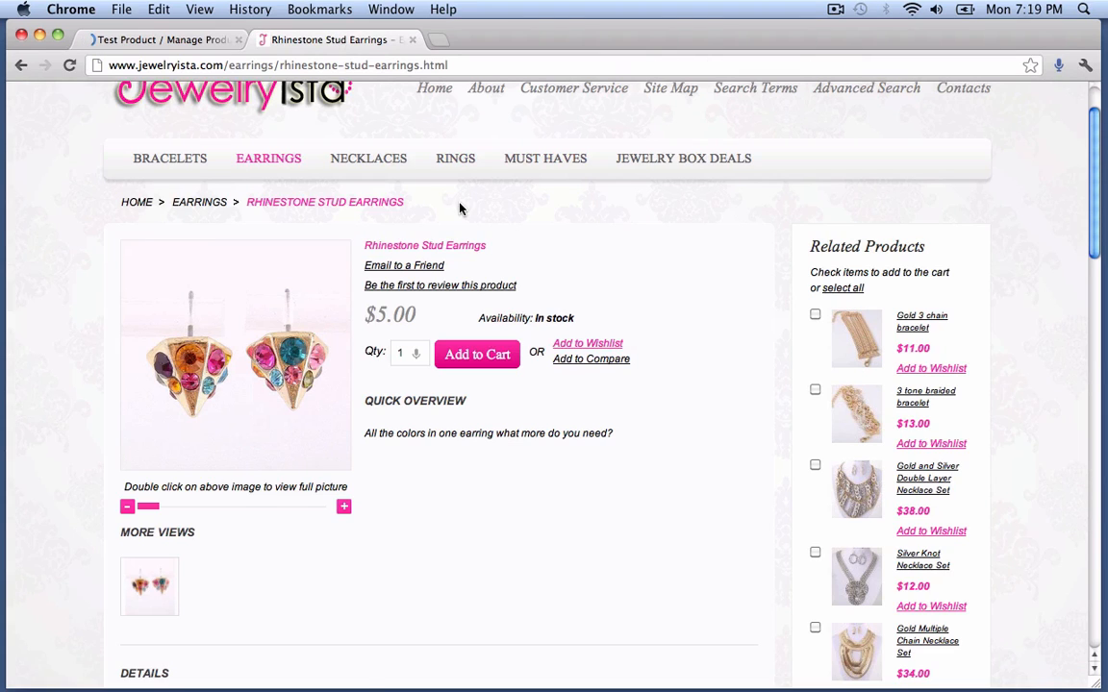
click(455, 163)
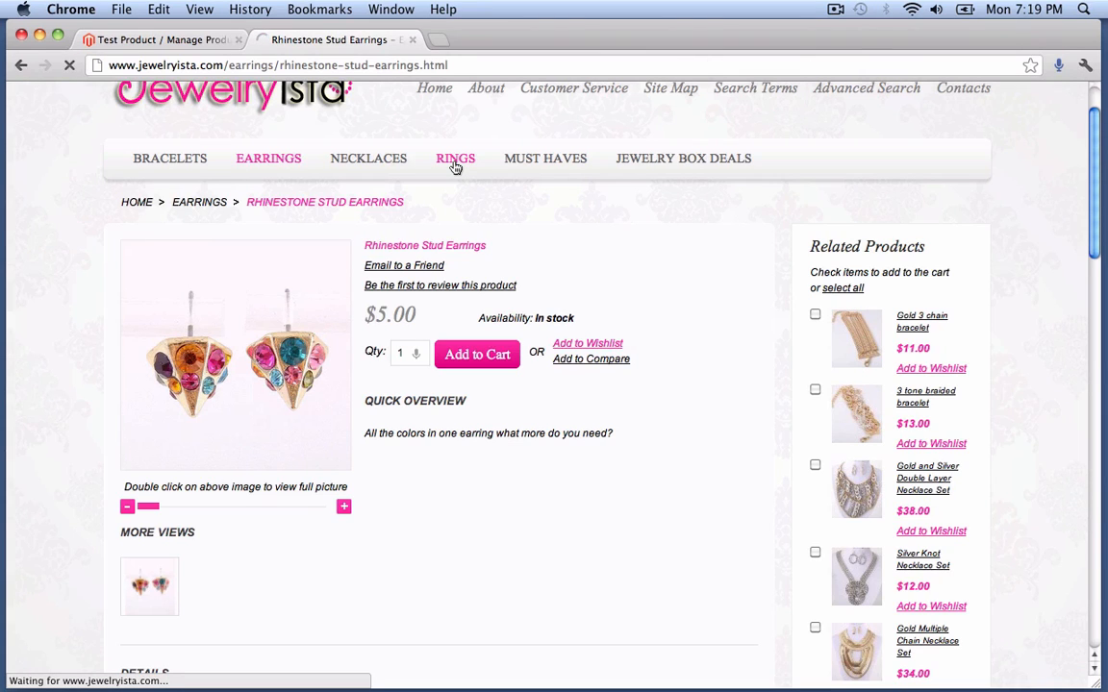
scroll(553, 368, down, 10)
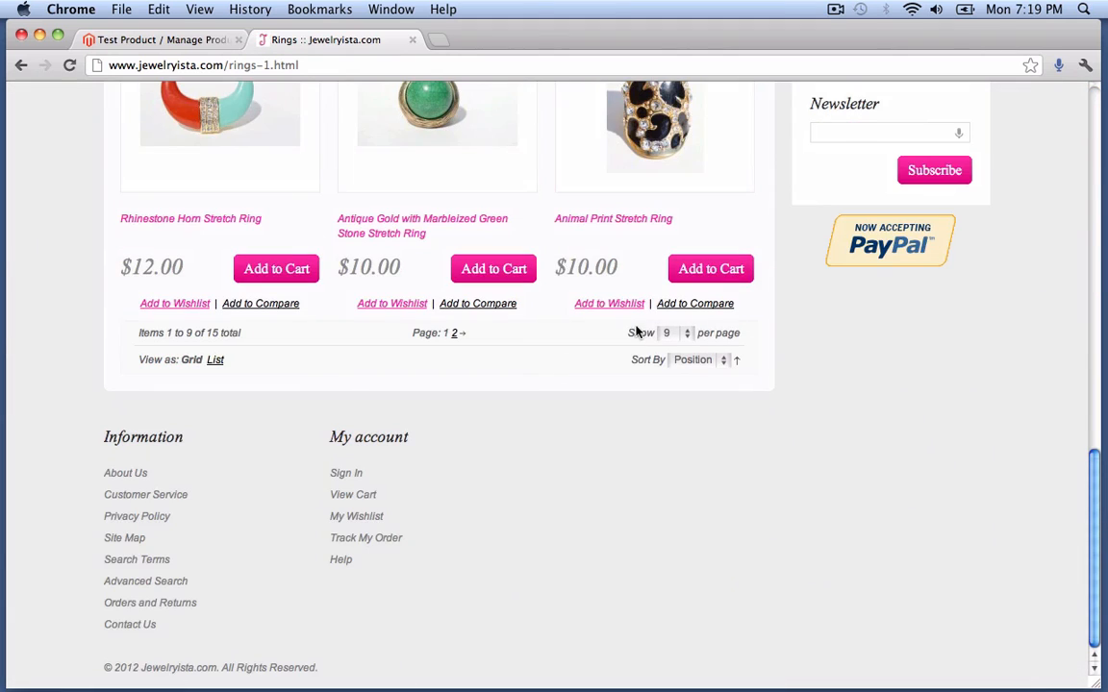
click(455, 333)
scroll(454, 340, down, 10)
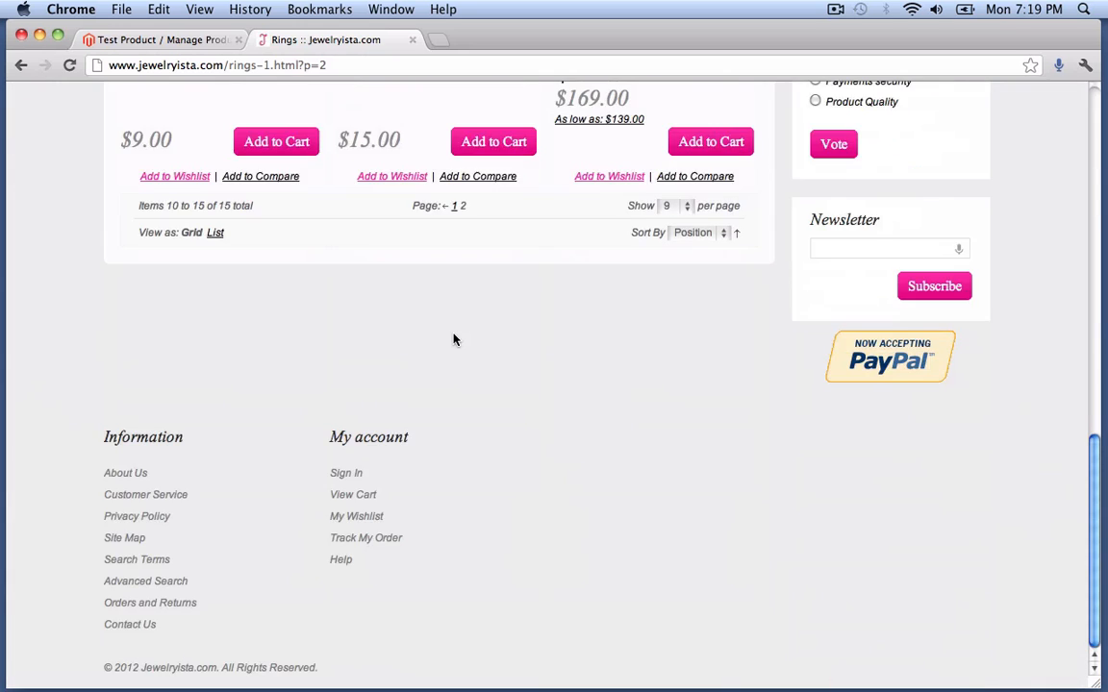
scroll(453, 339, up, 5)
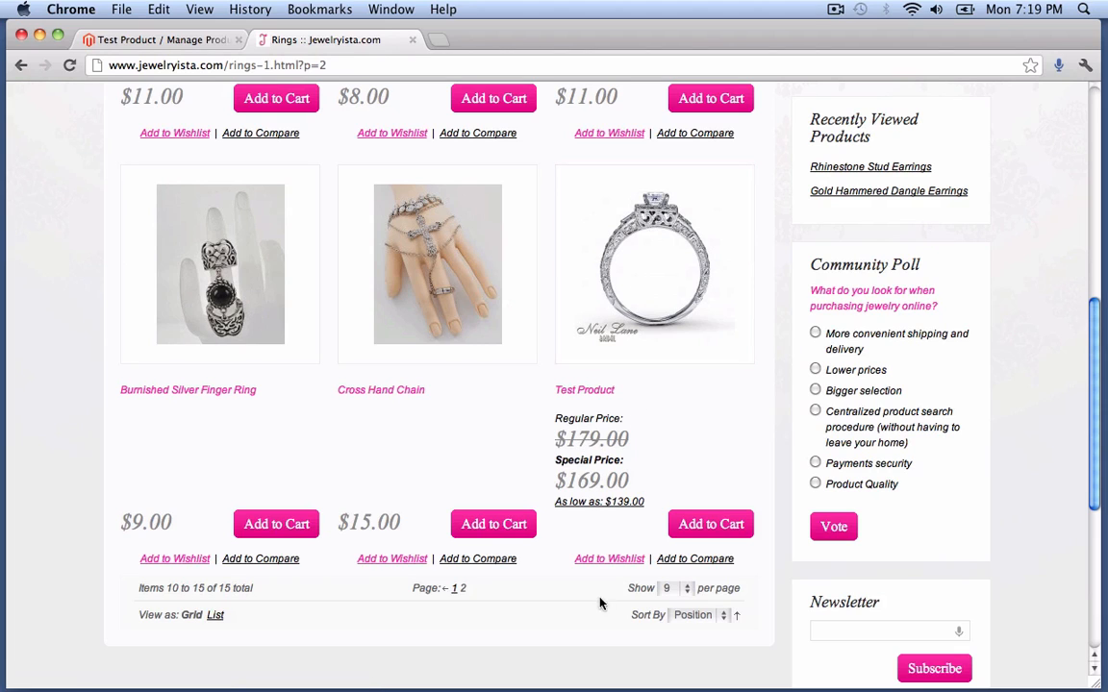
click(612, 320)
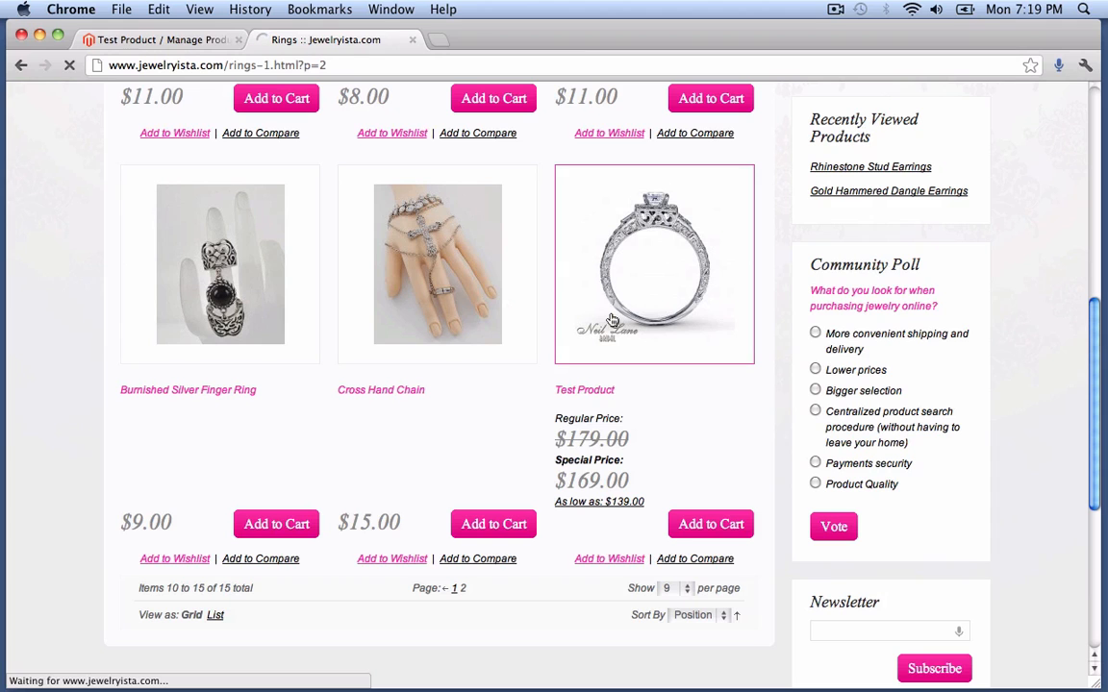
scroll(612, 320, down, 2)
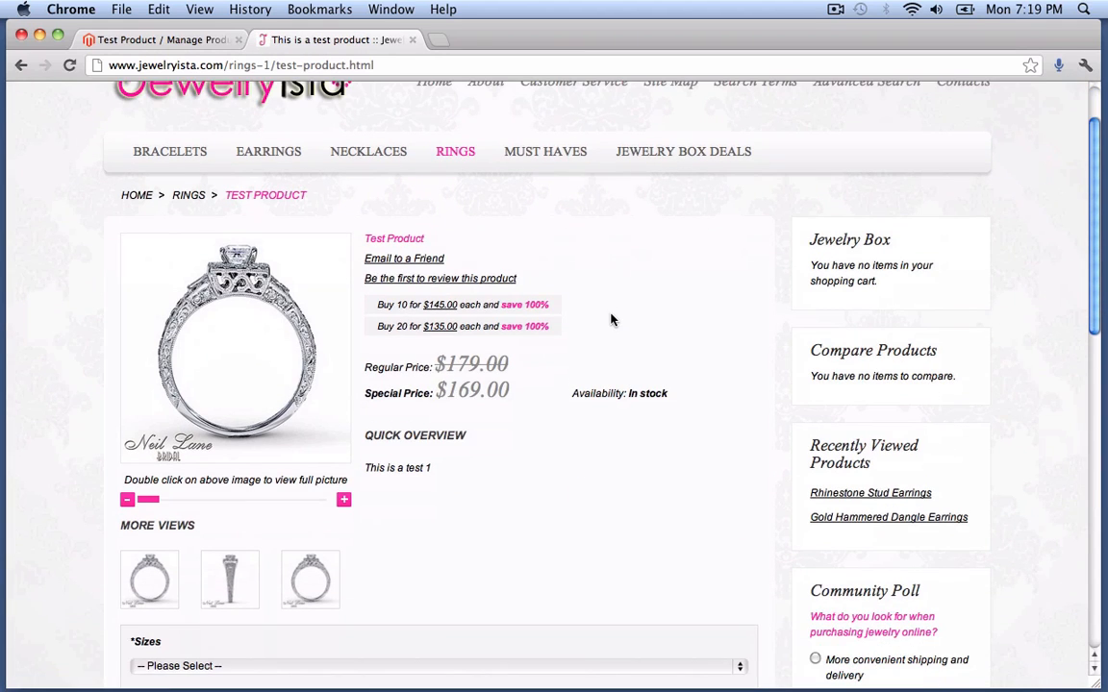
drag(376, 306, 545, 306)
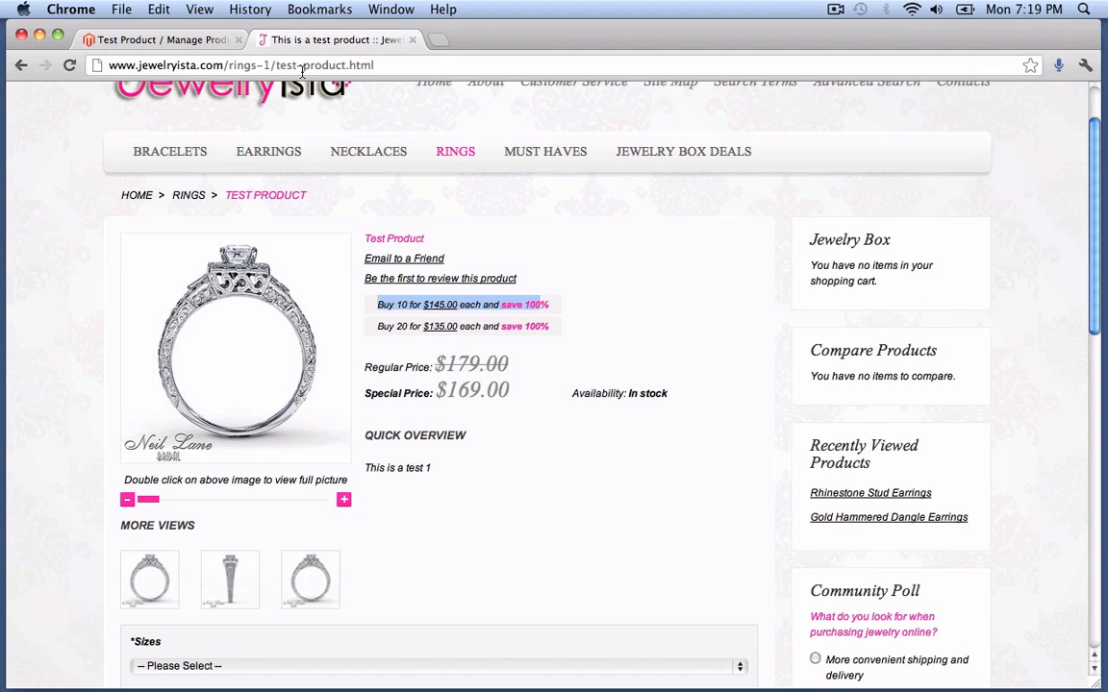
click(183, 40)
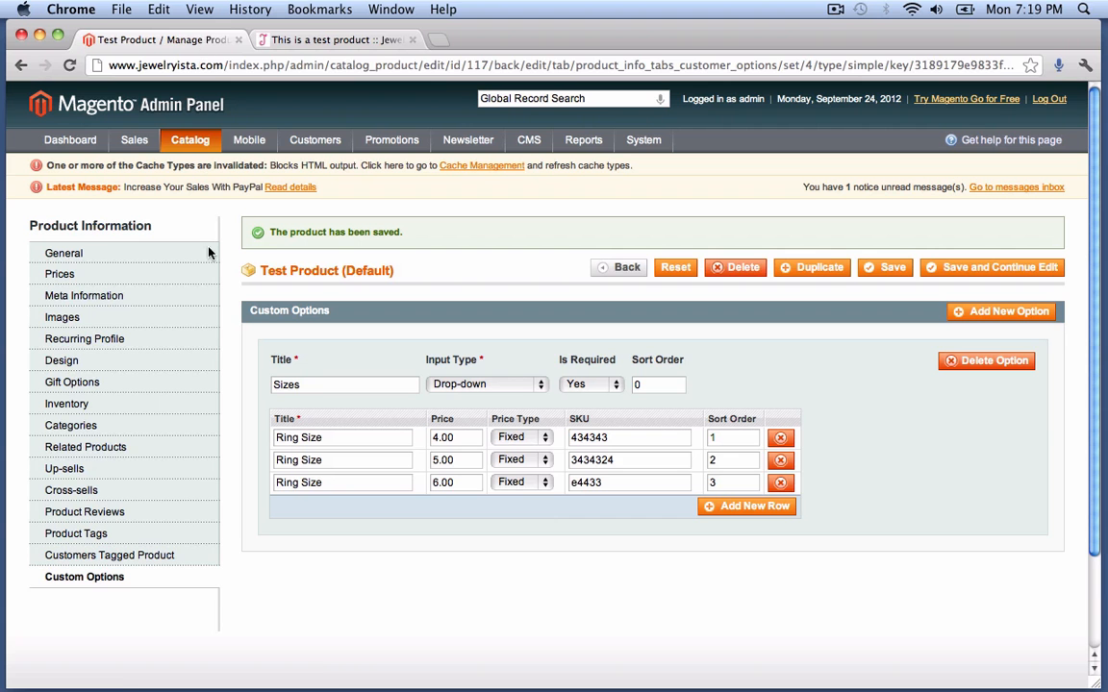
click(123, 258)
click(87, 274)
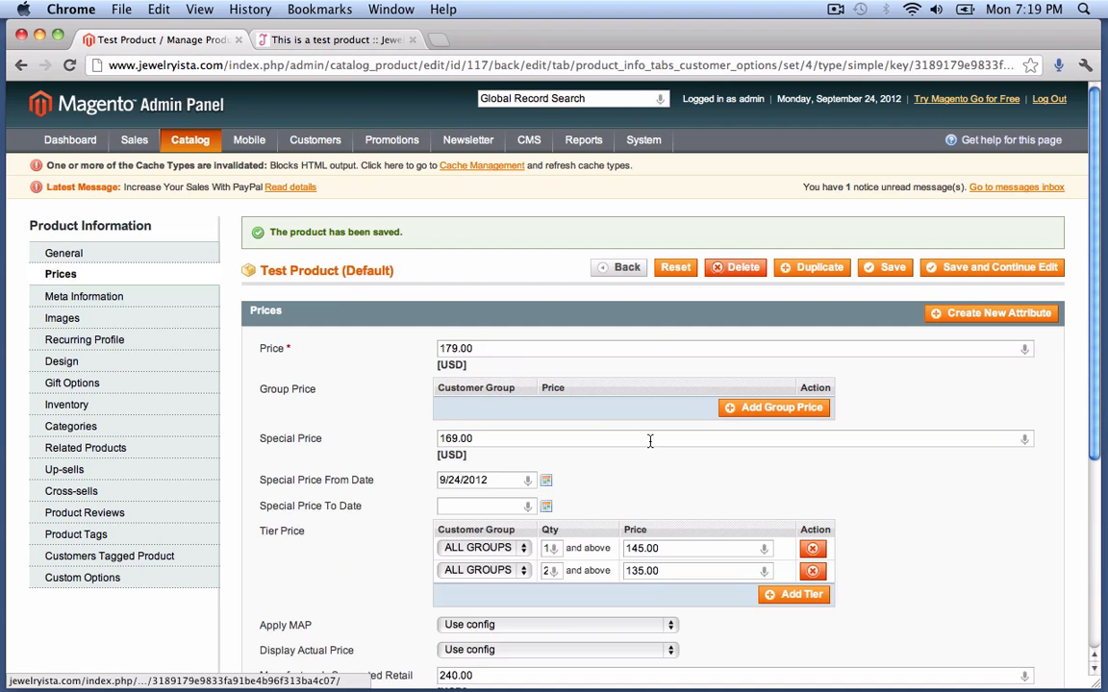
scroll(650, 440, down, 2)
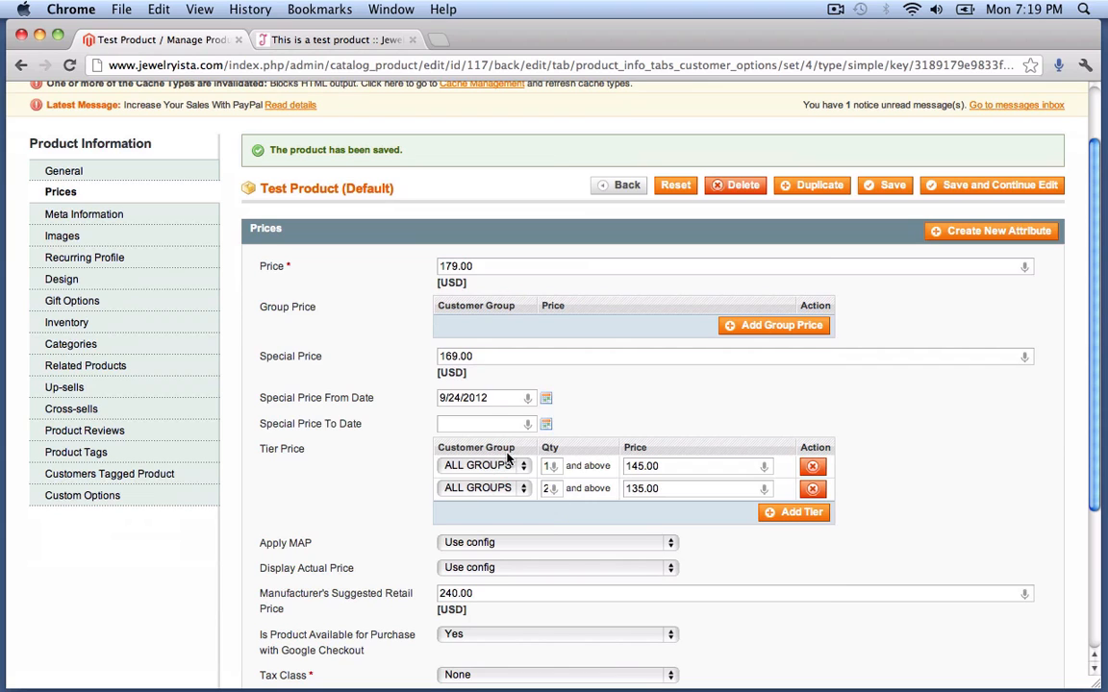
click(300, 40)
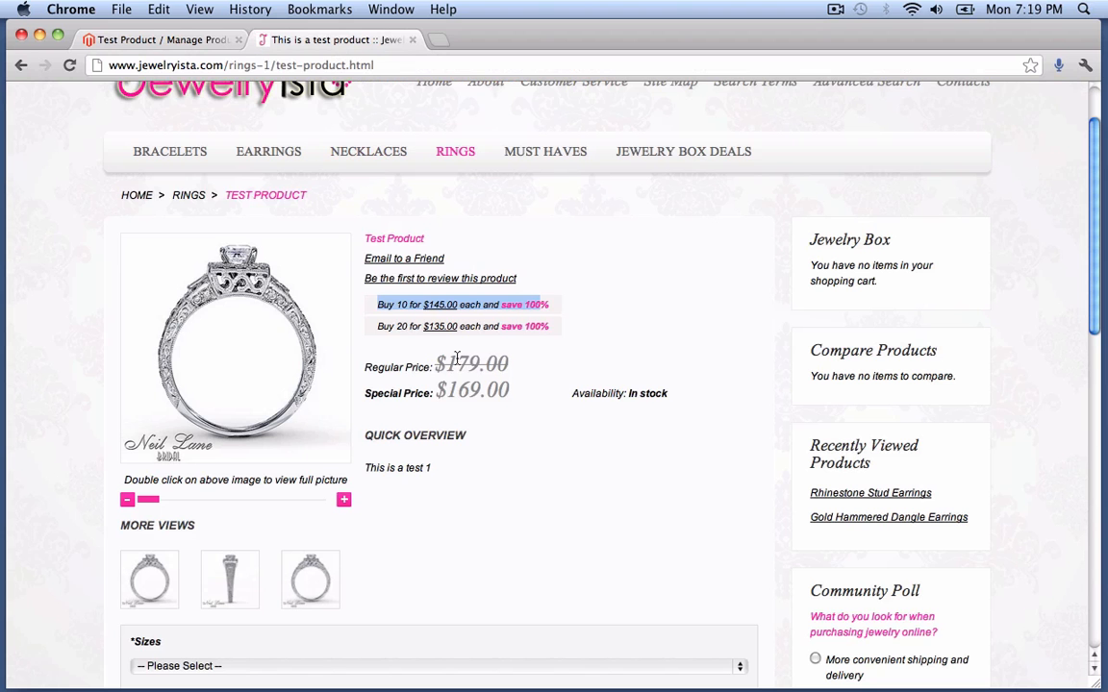
click(648, 364)
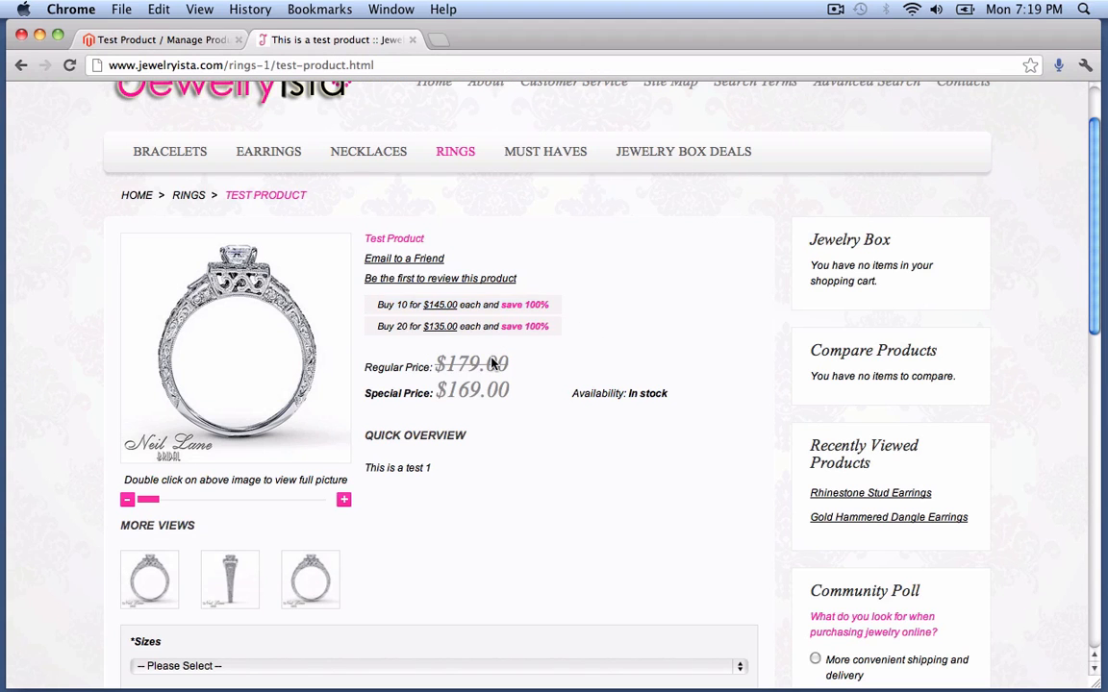
scroll(510, 404, down, 1)
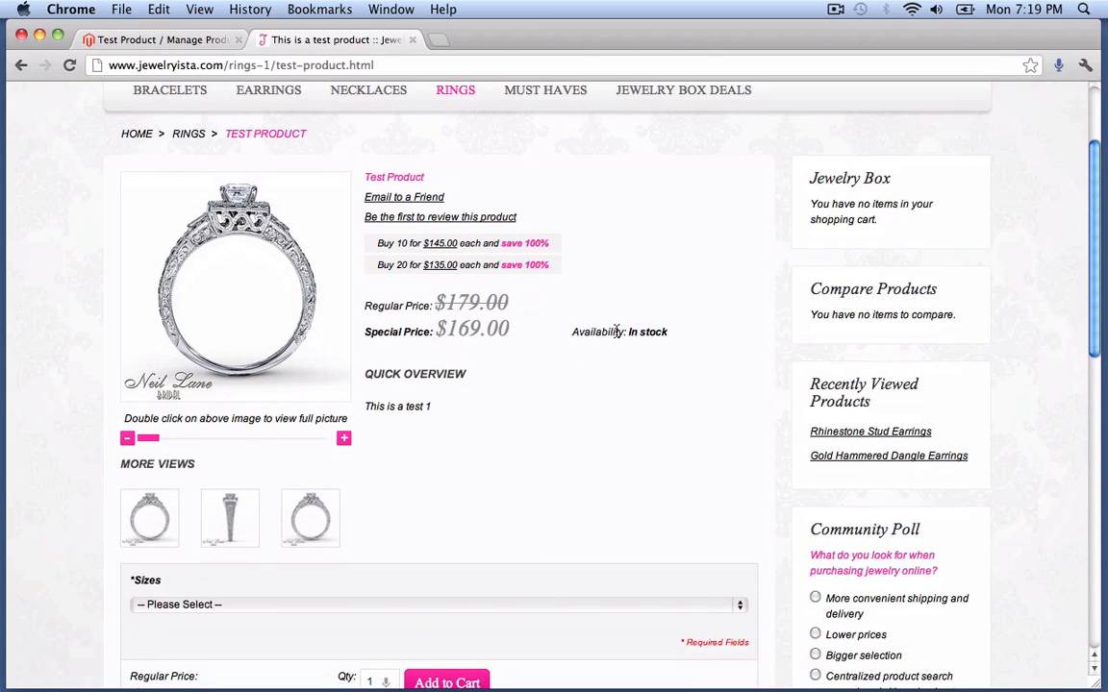
- Browse the enlarged Test Product images through the third one, then close the viewer
scroll(481, 399, down, 2)
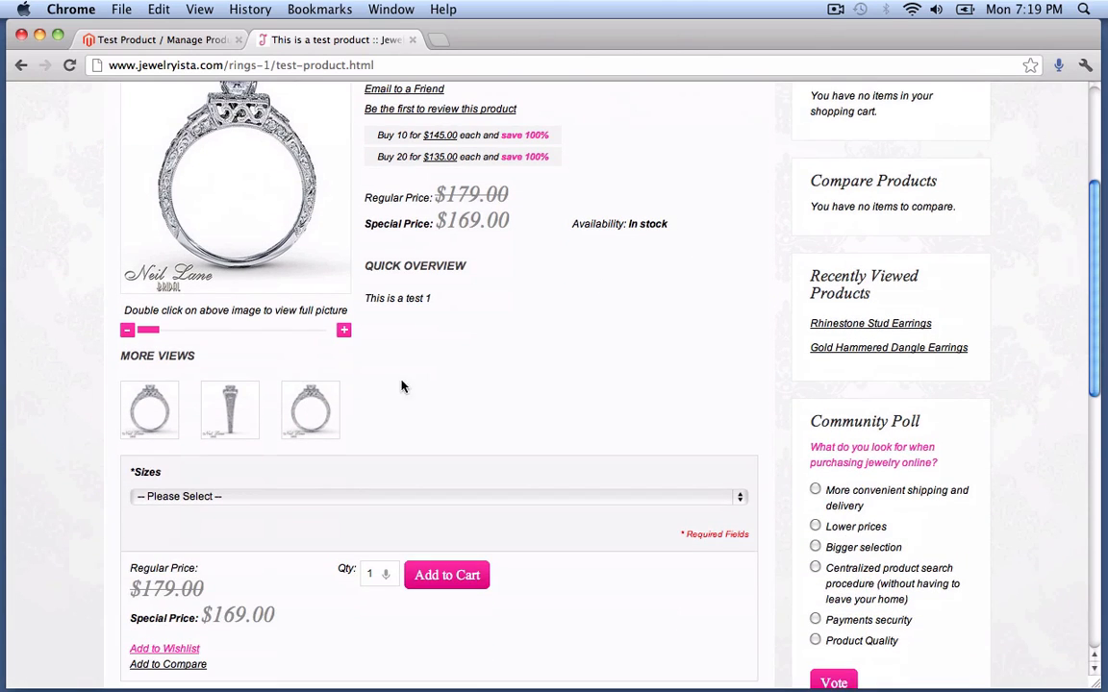
click(146, 413)
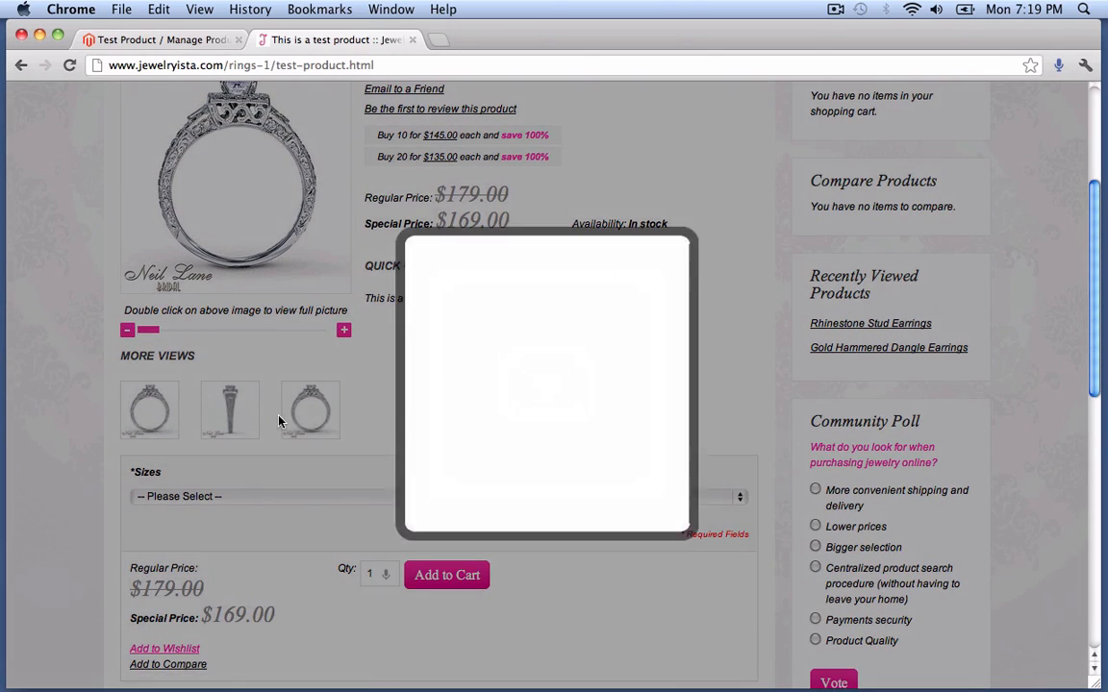
click(738, 367)
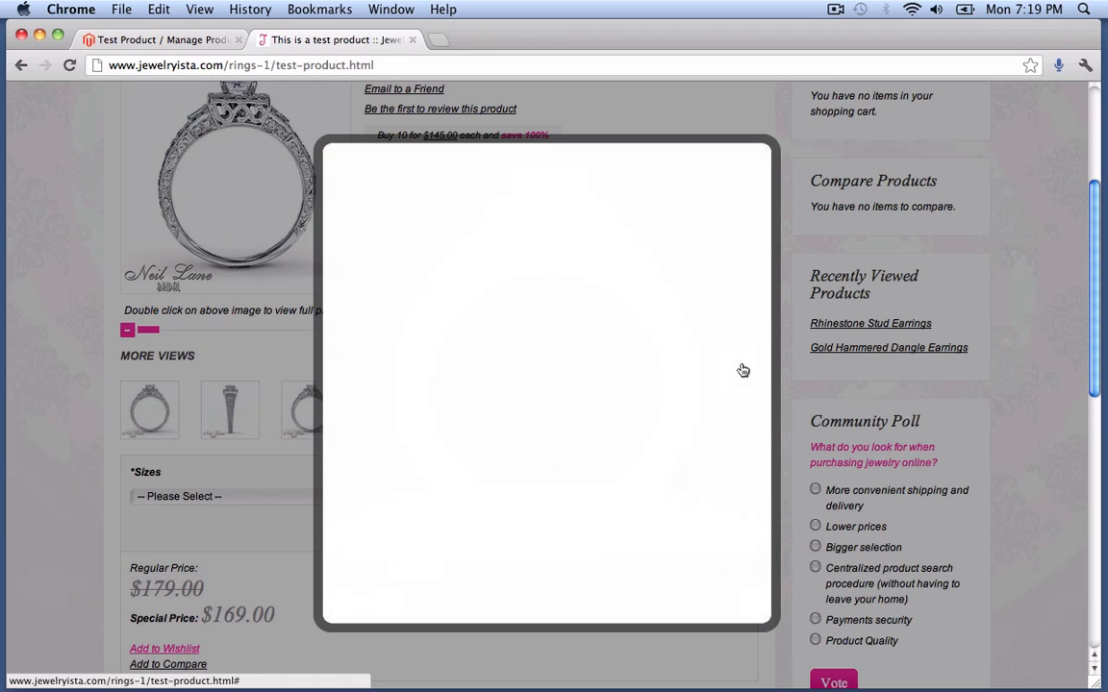
click(736, 370)
click(754, 604)
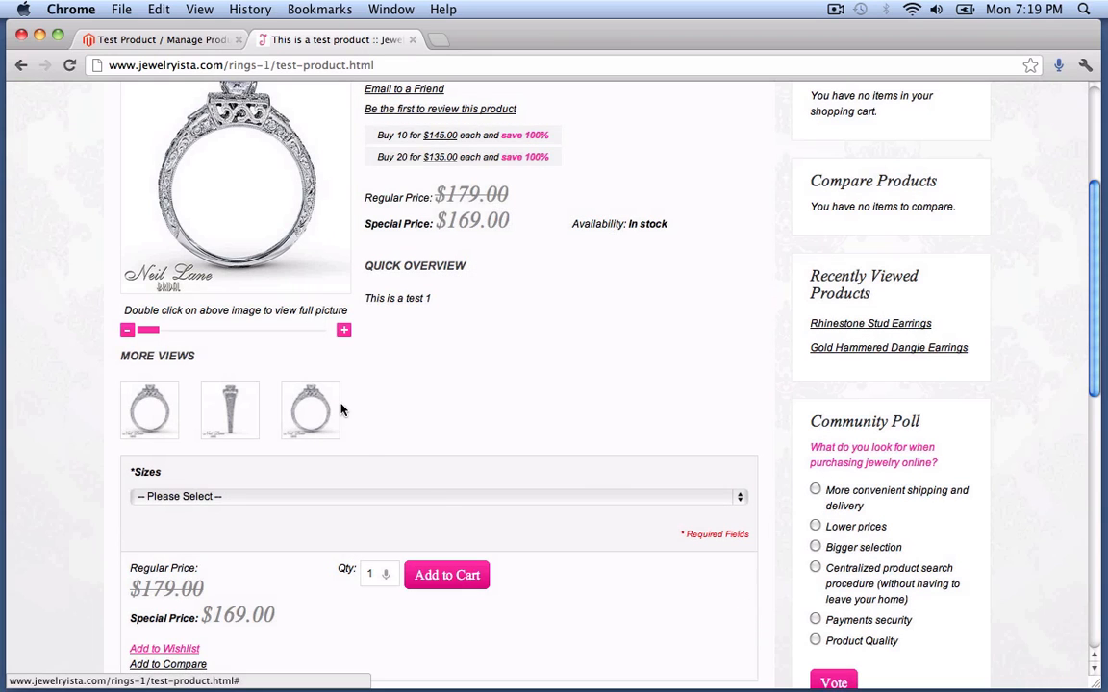
- Choose Ring Size +$5.00 in Sizes, then switch the choice to Ring Size +$4.00
click(185, 497)
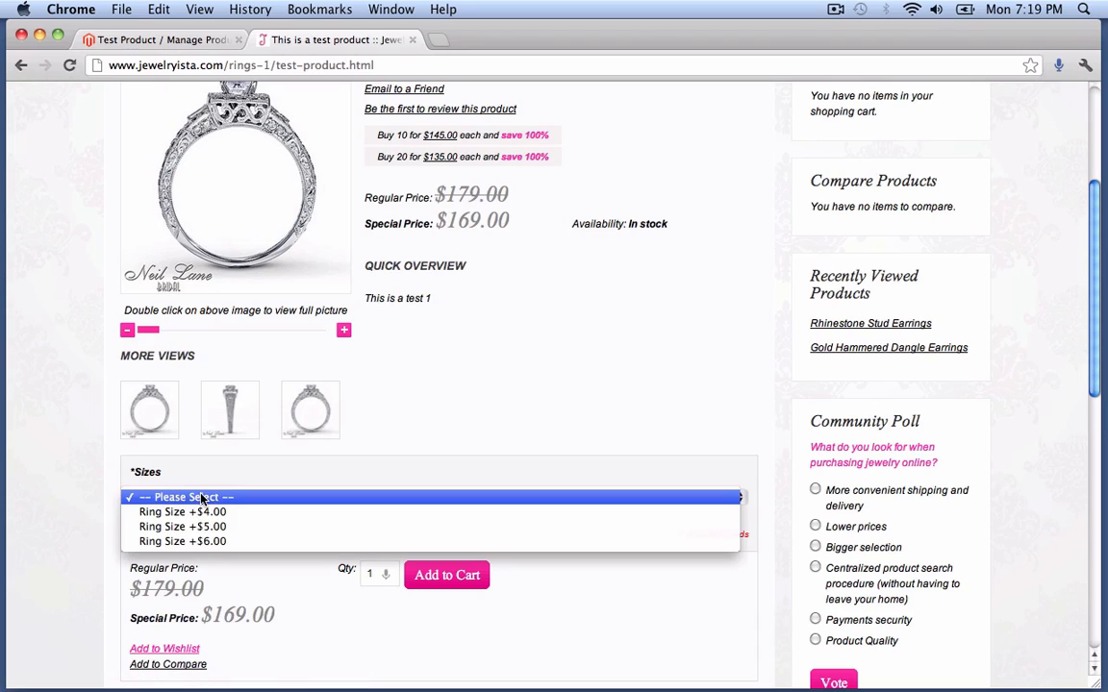
click(202, 526)
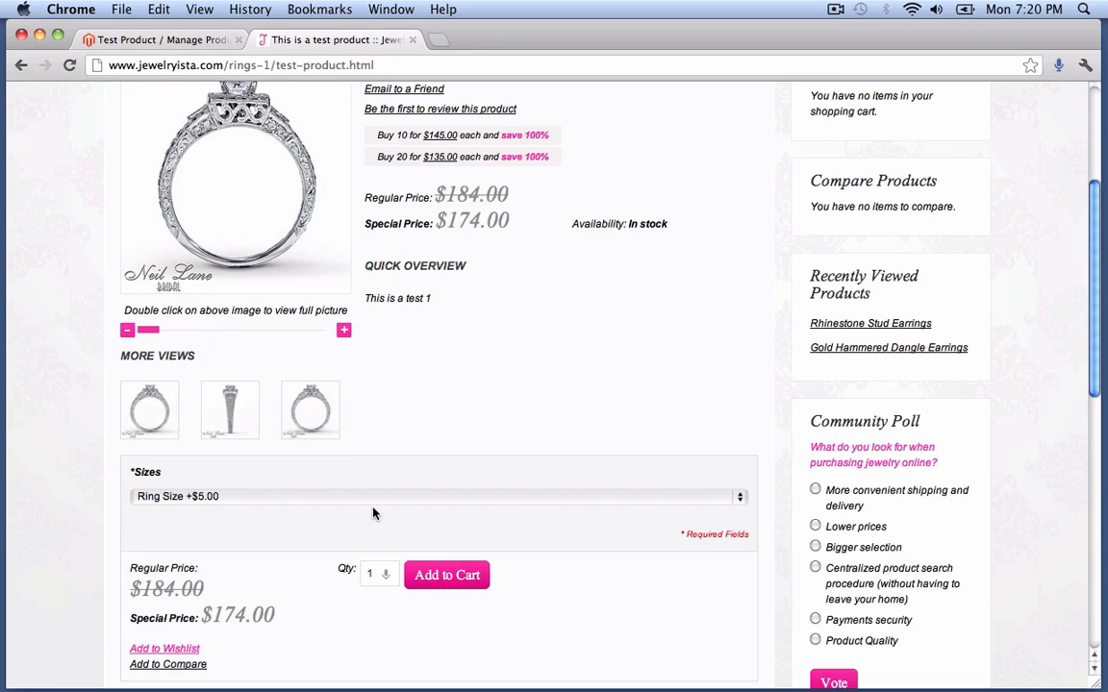
scroll(382, 500, down, 2)
scroll(382, 501, up, 2)
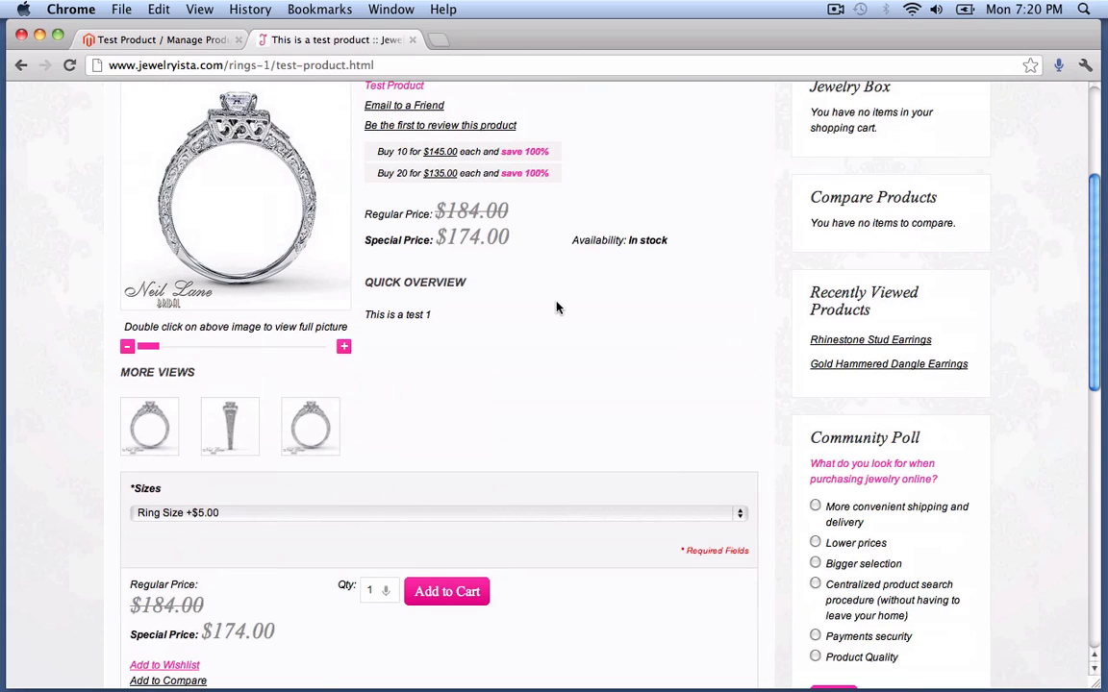
scroll(558, 308, up, 3)
scroll(556, 308, down, 5)
scroll(556, 308, up, 2)
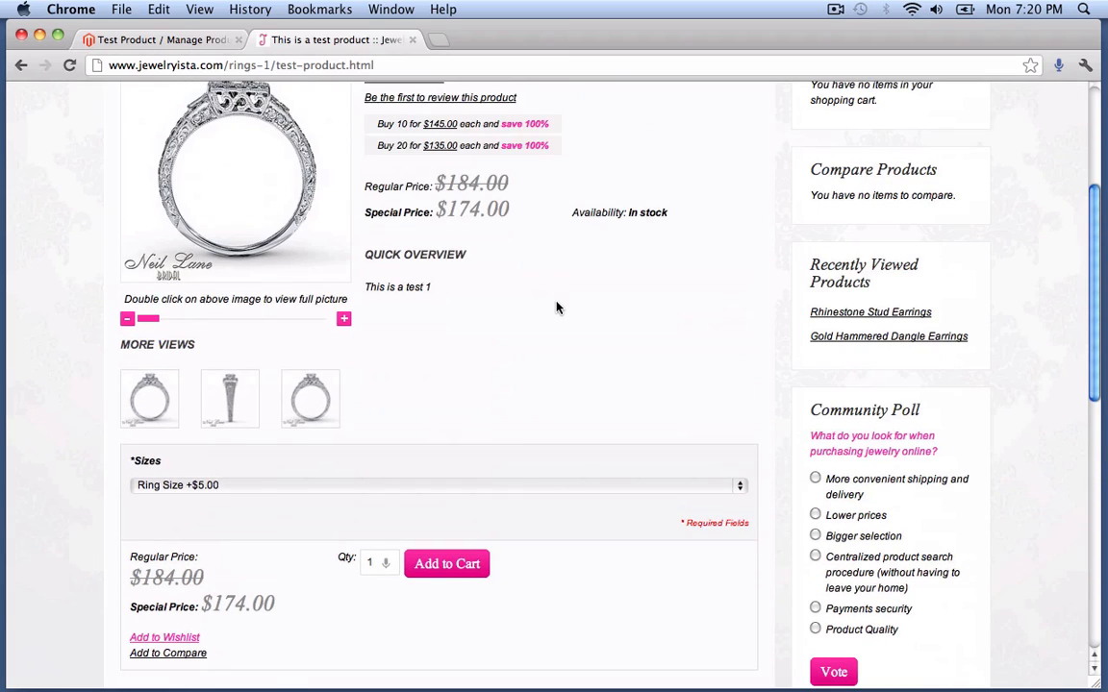
click(134, 484)
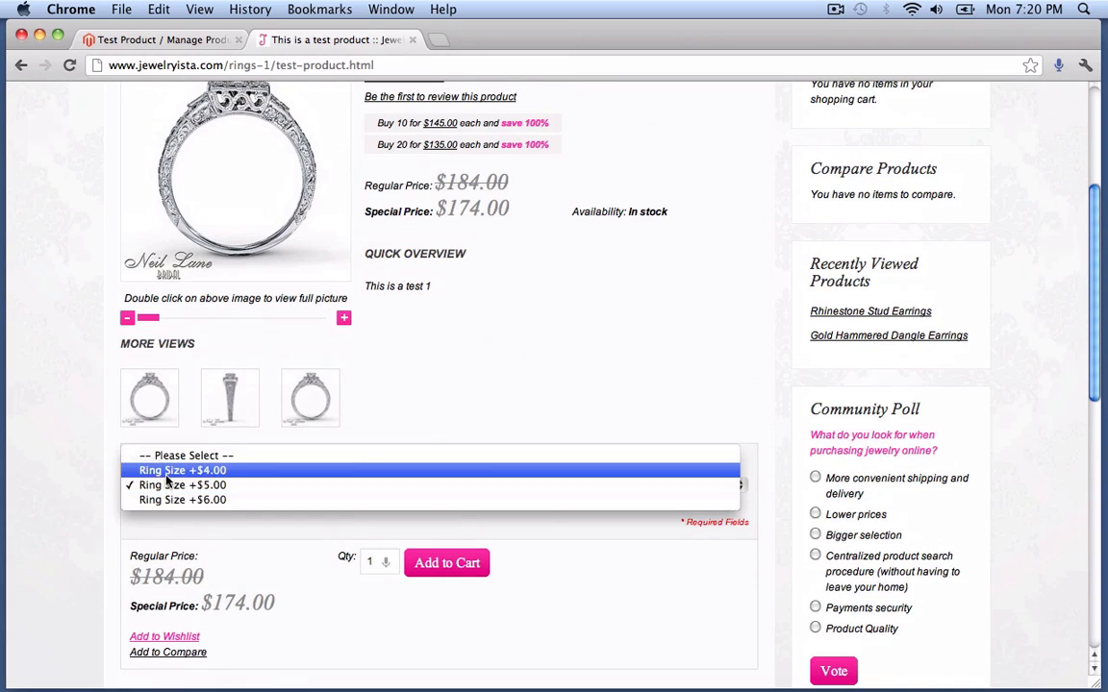
click(193, 471)
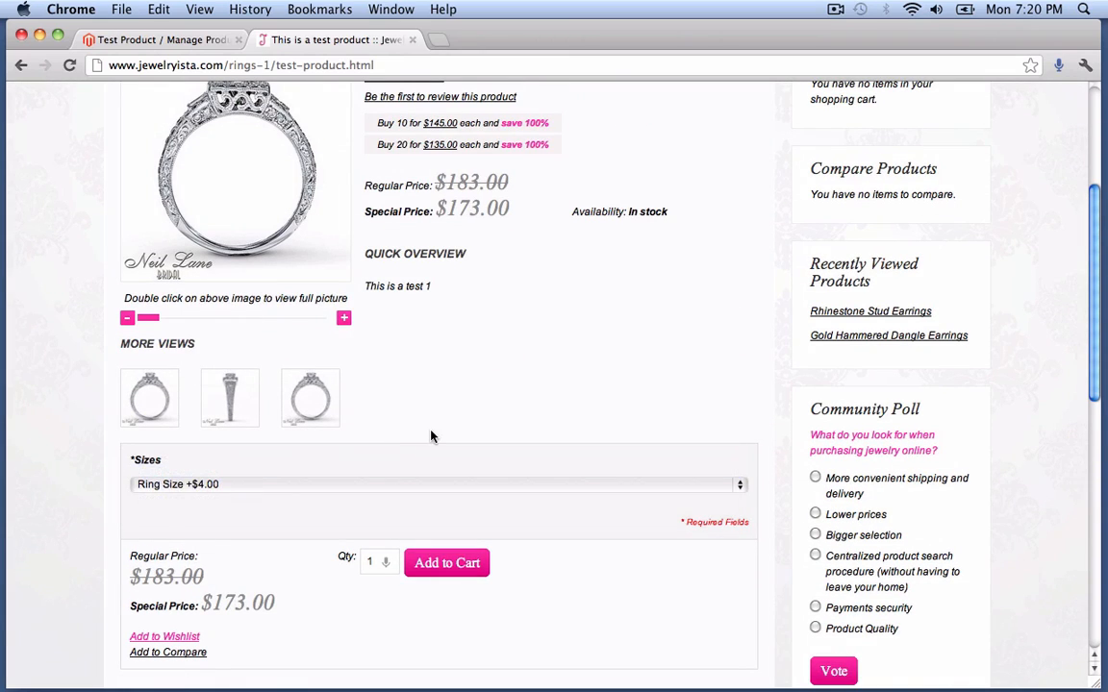
scroll(415, 460, down, 3)
scroll(415, 462, down, 2)
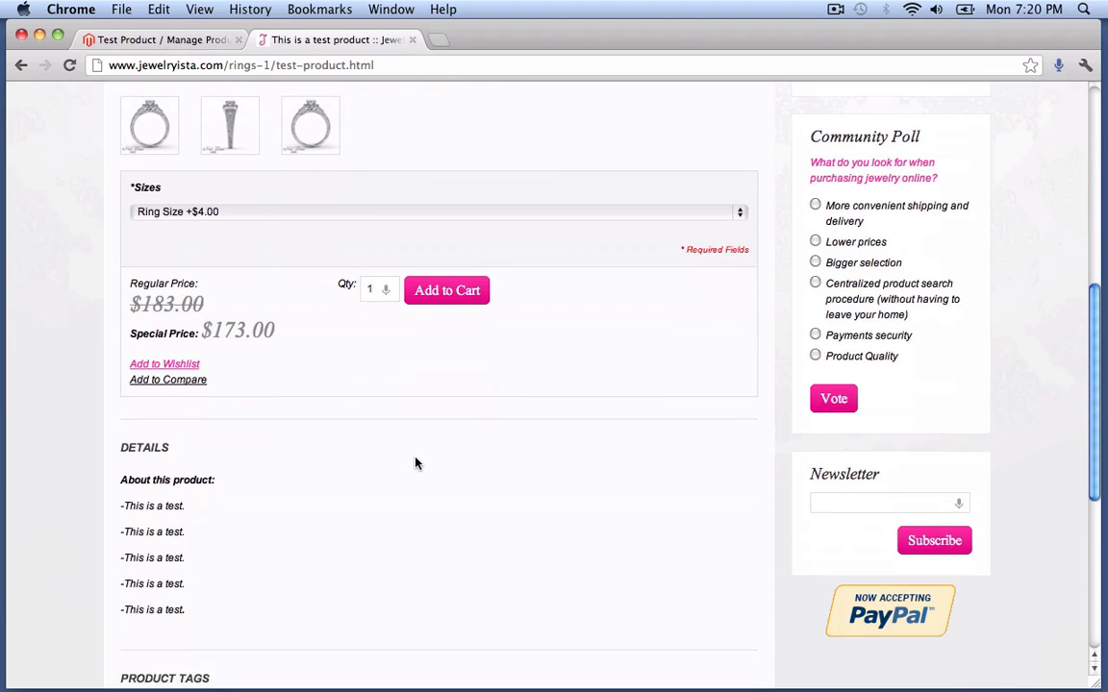
scroll(416, 461, down, 3)
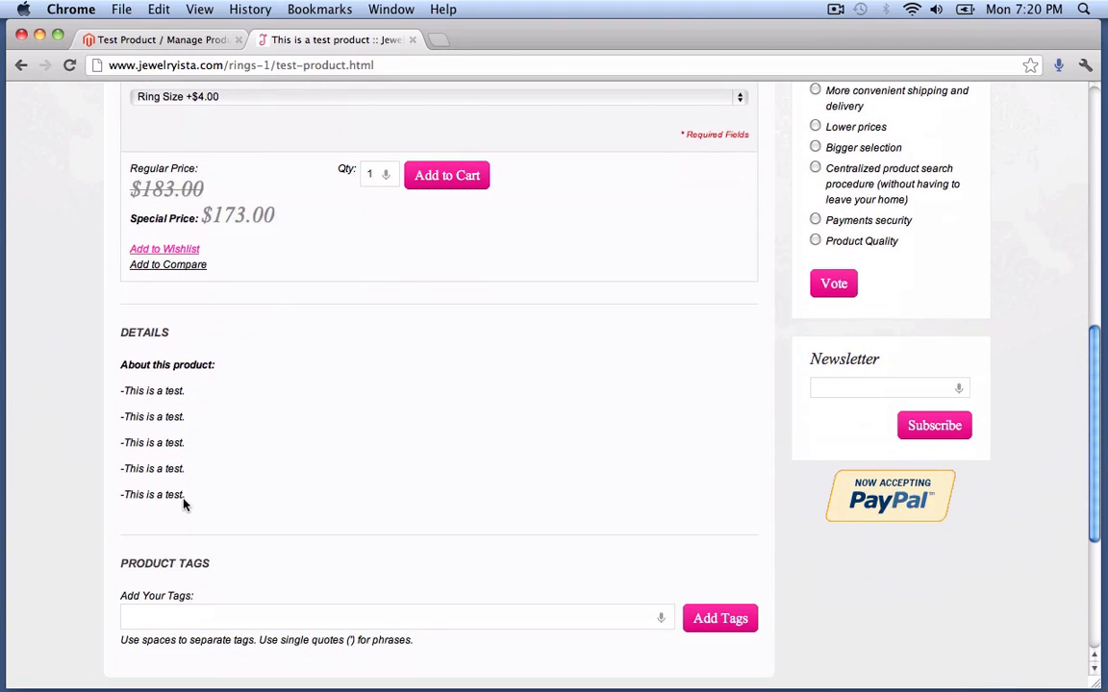
drag(185, 501, 123, 367)
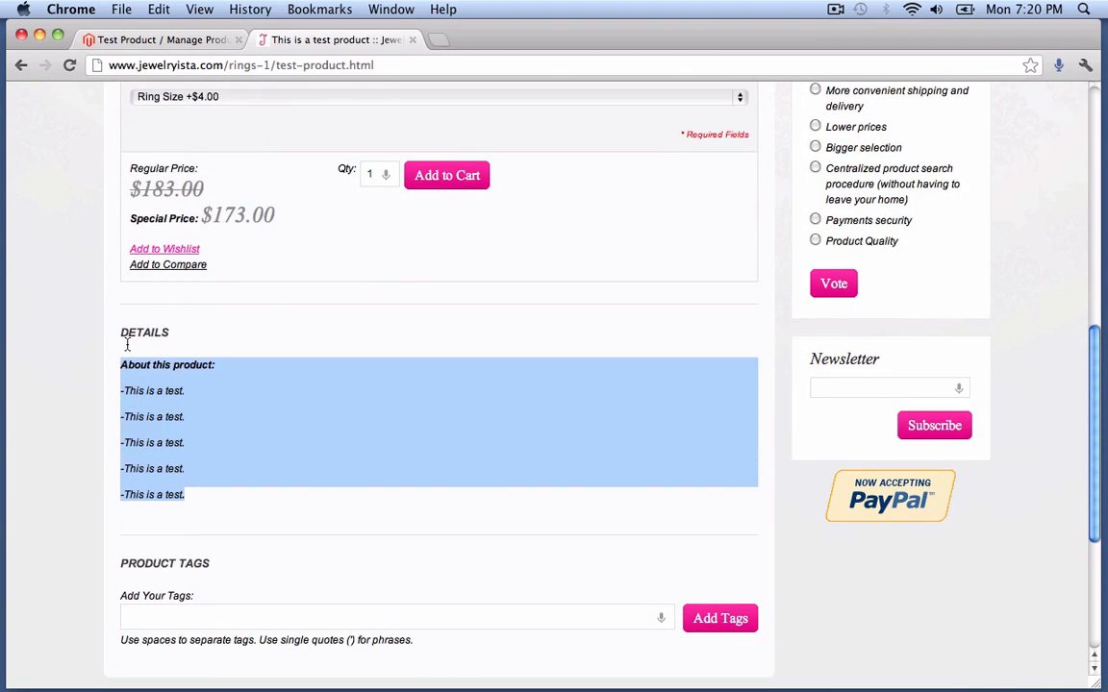
click(282, 435)
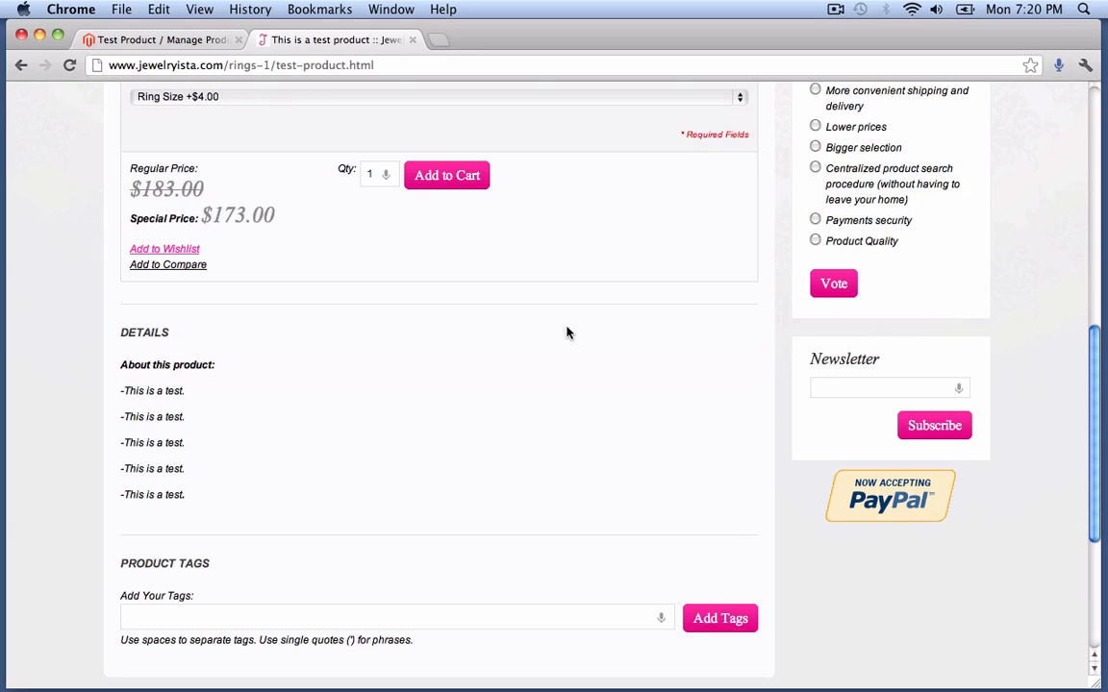
scroll(536, 351, up, 10)
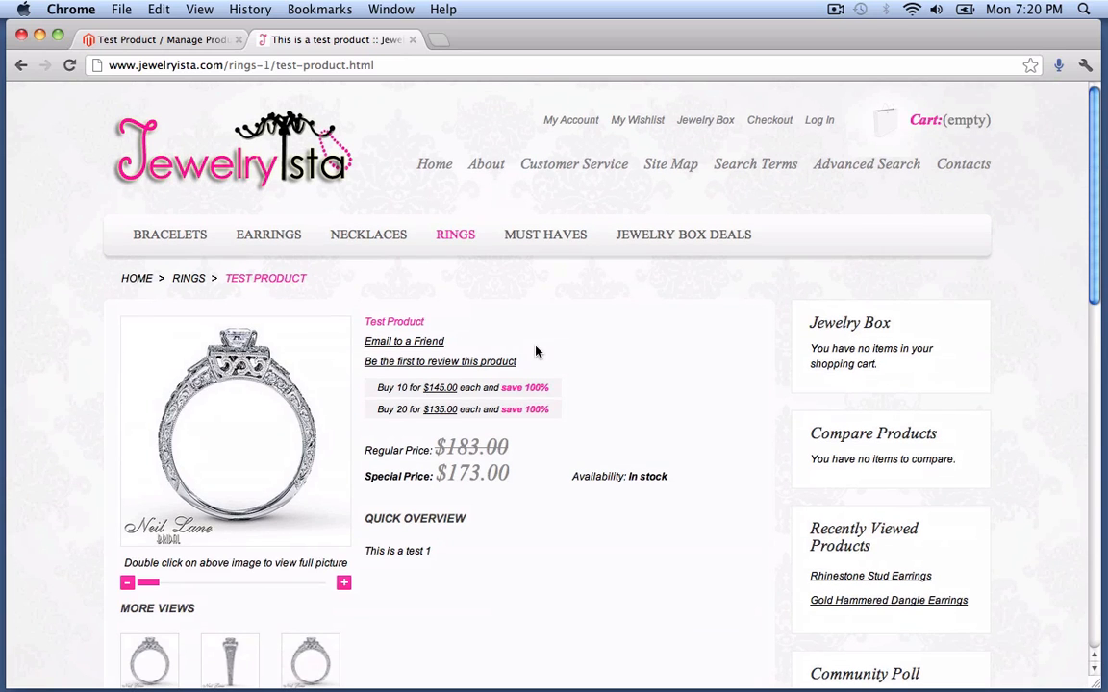